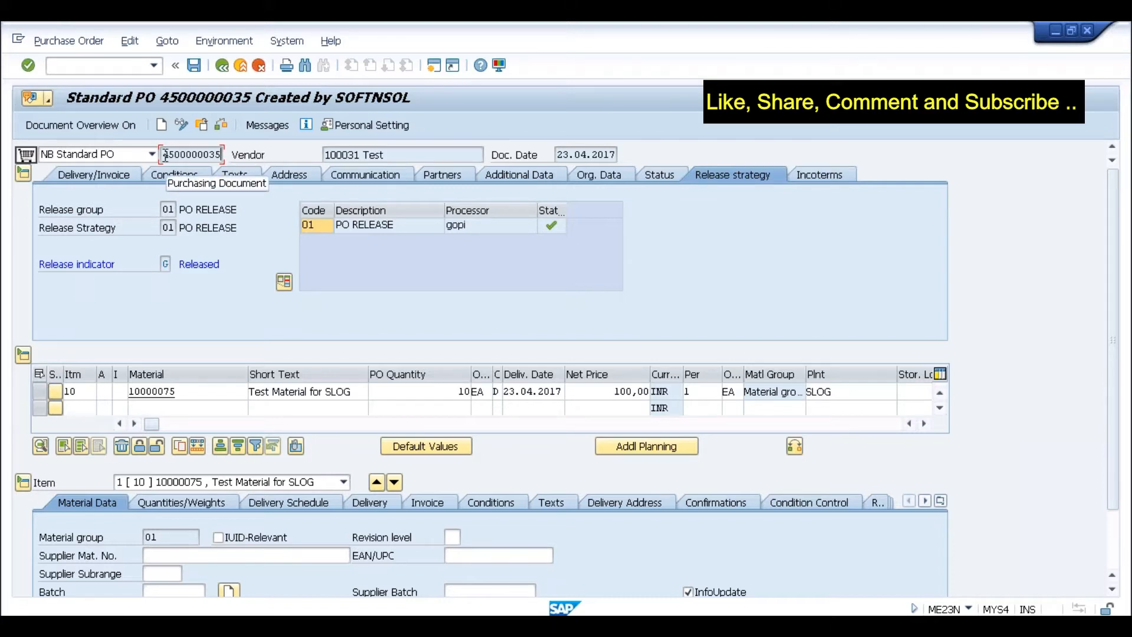
pyautogui.moveTo(165, 155); pyautogui.dragTo(229, 152)
pyautogui.hotkey('ctrl', 'c')
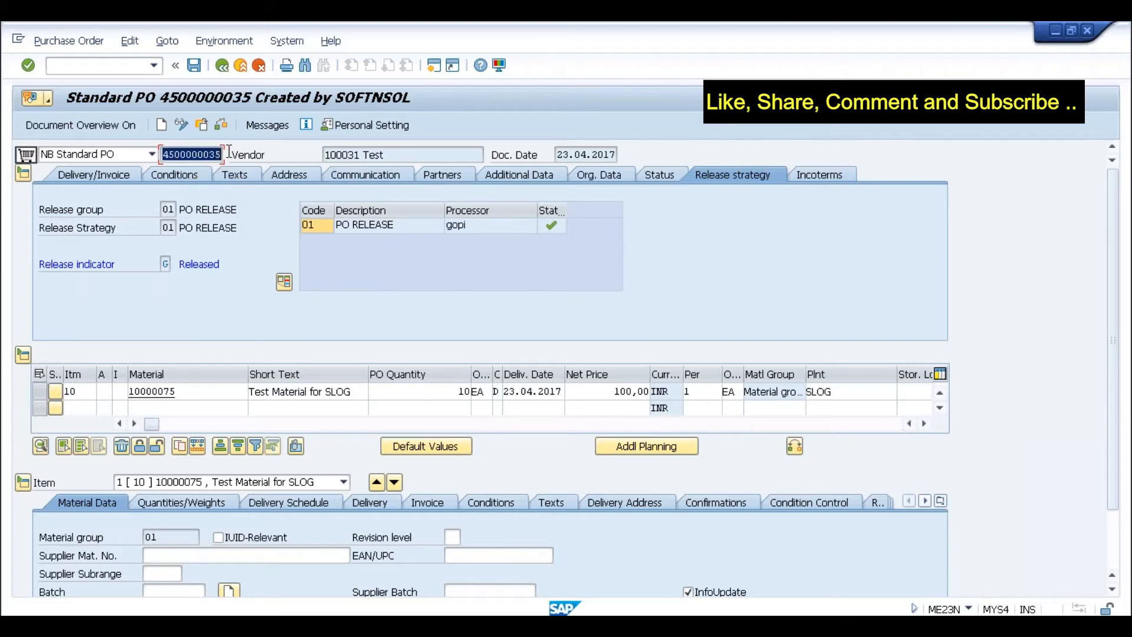
pyautogui.click(106, 66)
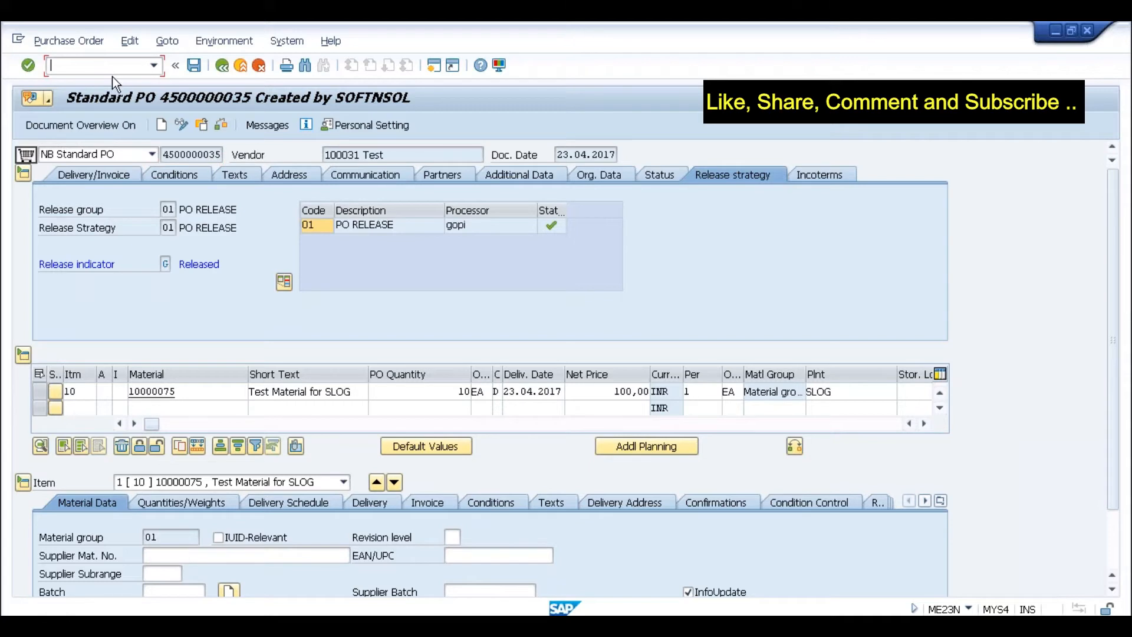
pyautogui.write('/nmigo')
pyautogui.press('Return')
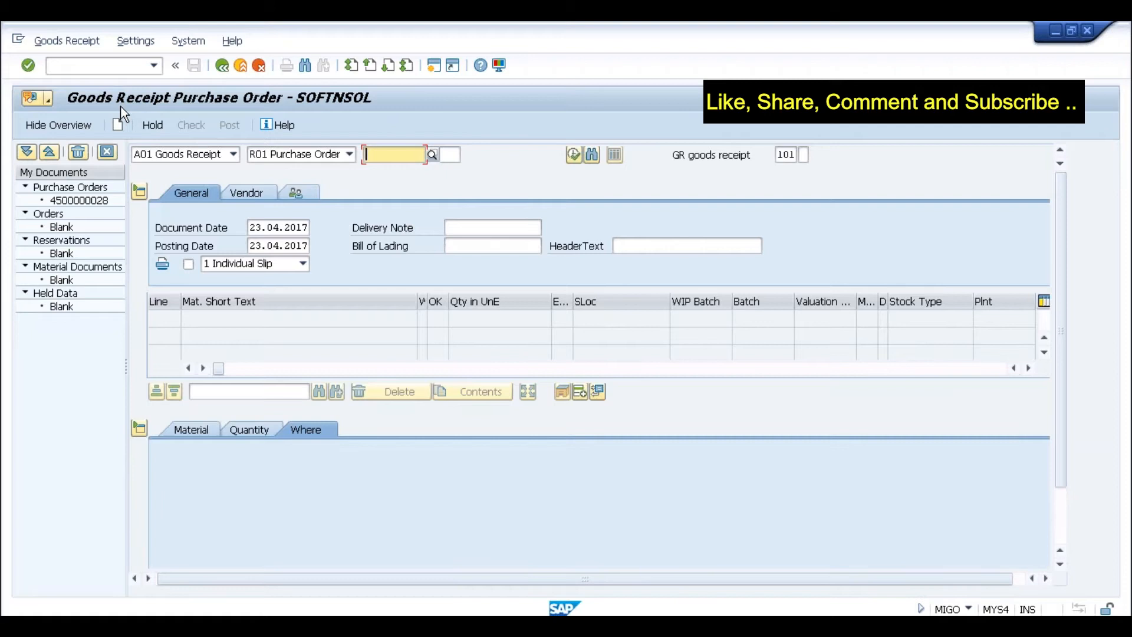
pyautogui.hotkey('ctrl', 'v')
pyautogui.press('Return')
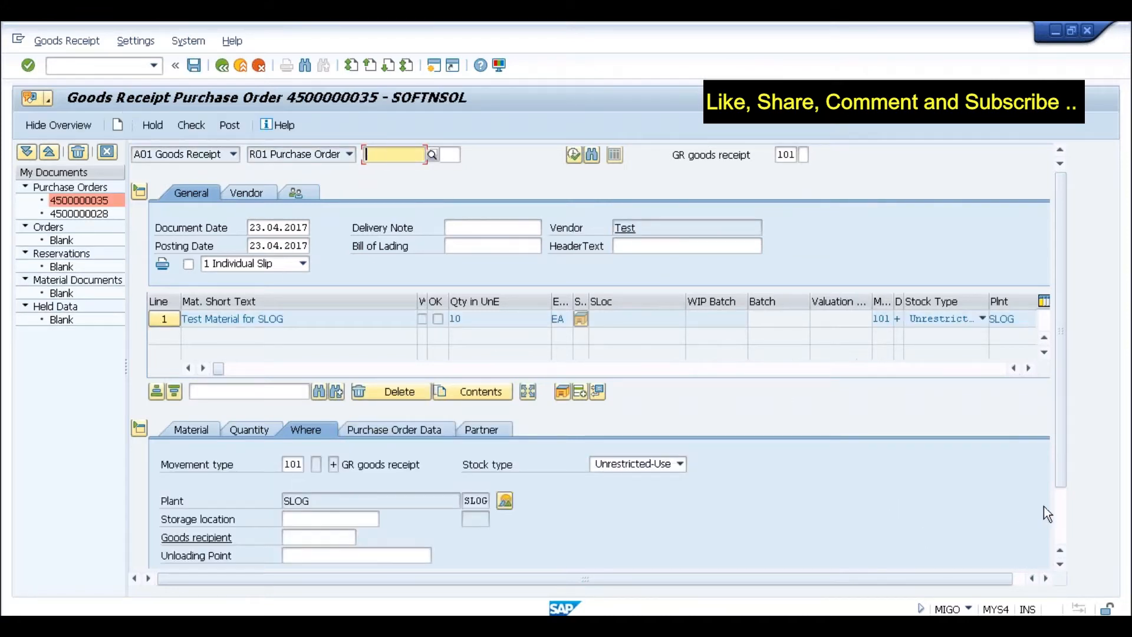
# - Enter storage location slog for the item and mark it Item OK
pyautogui.click(1059, 514)
pyautogui.click(318, 447)
pyautogui.write('slog')
pyautogui.click(196, 557)
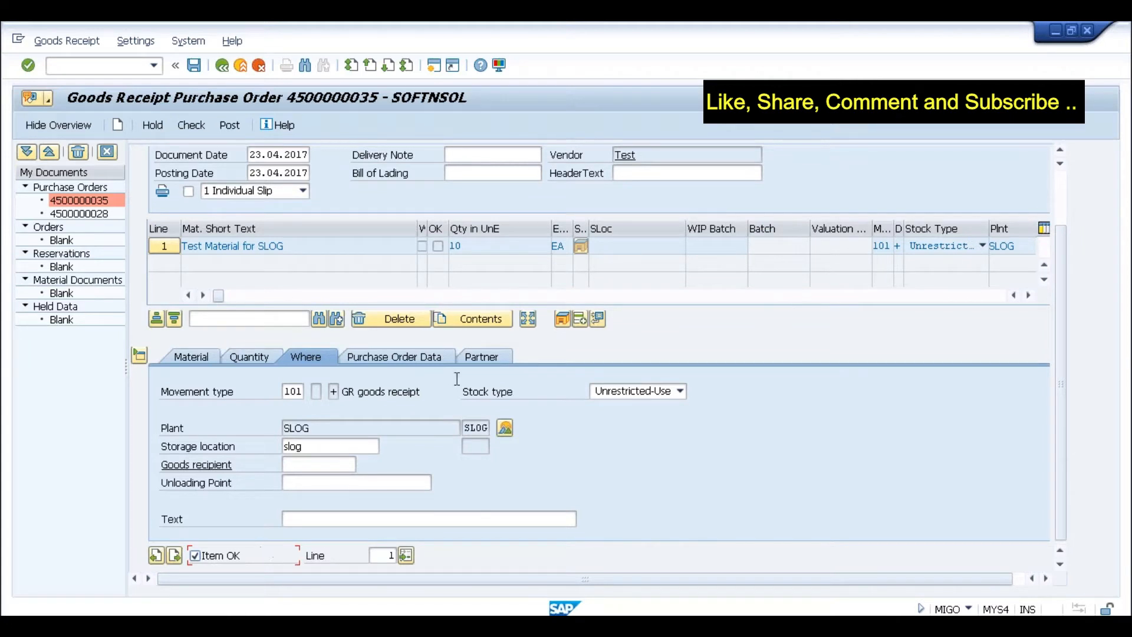
# - Check the goods receipt, which reports Material Ledger not activated for valuation area SLOG
pyautogui.click(194, 65)
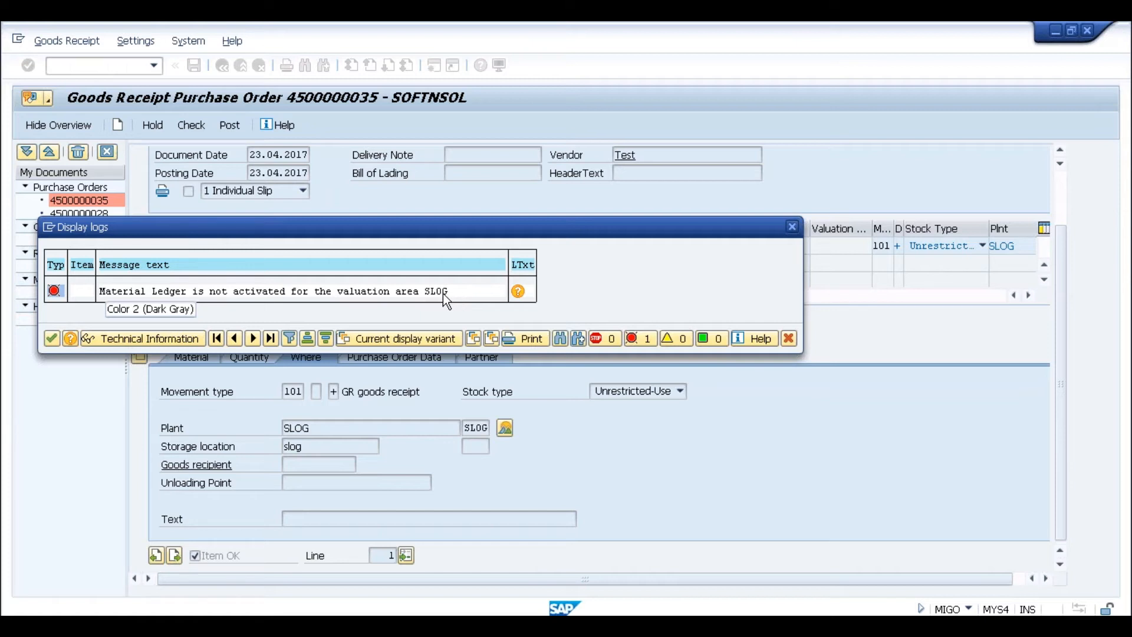
# - Close the log and review Define valuation level under Enterprise Structure > Definition > Logistics - General
pyautogui.click(789, 229)
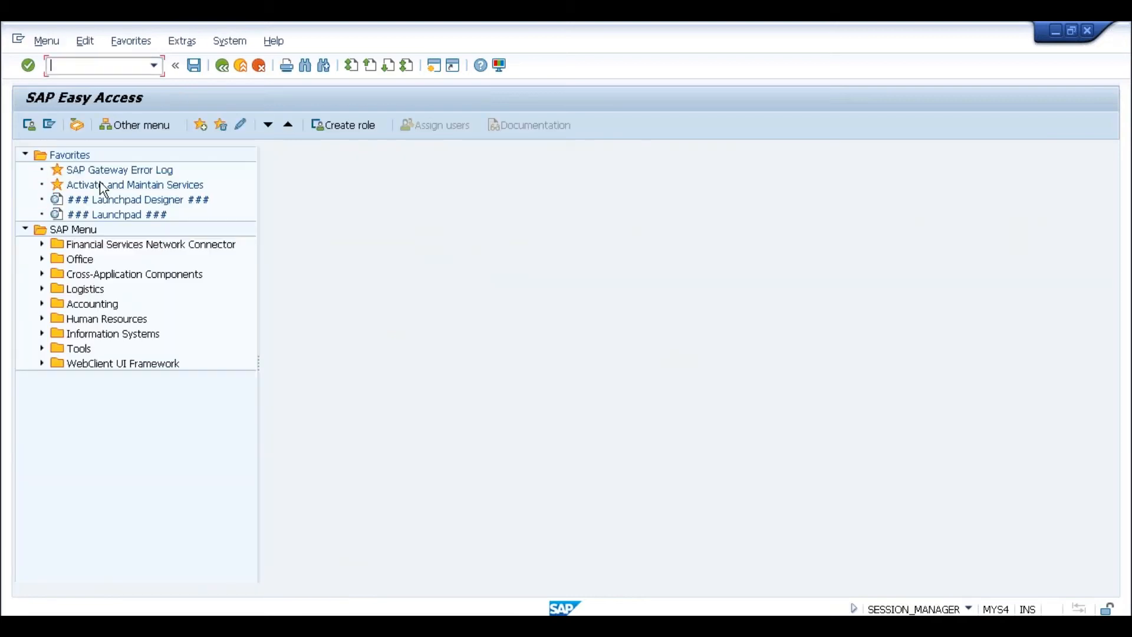
pyautogui.write('spro')
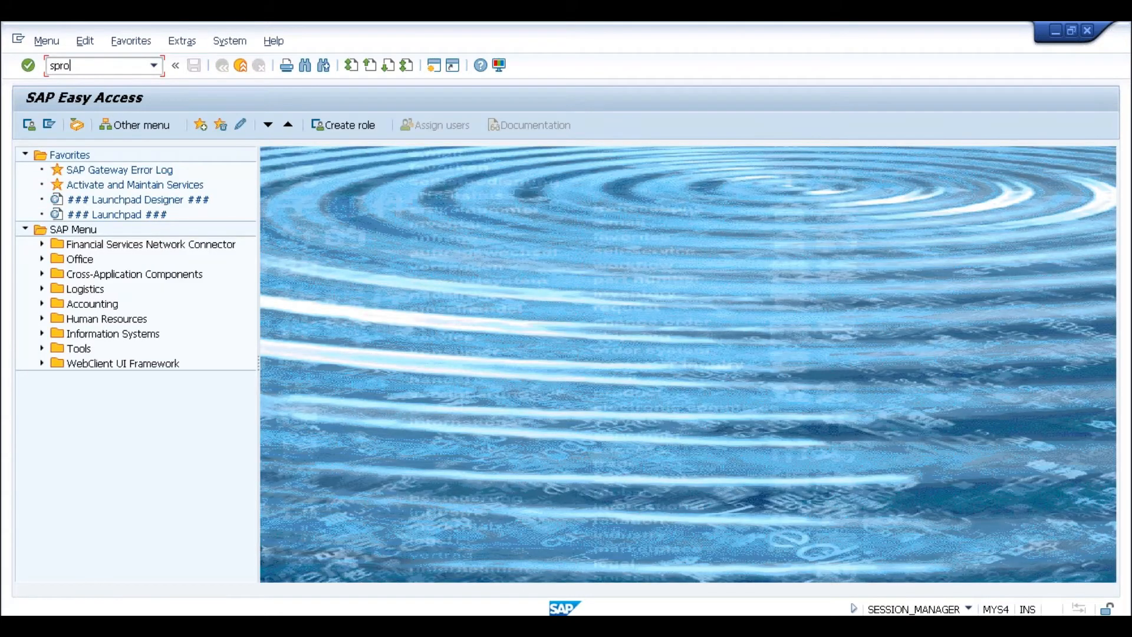
pyautogui.press('Return')
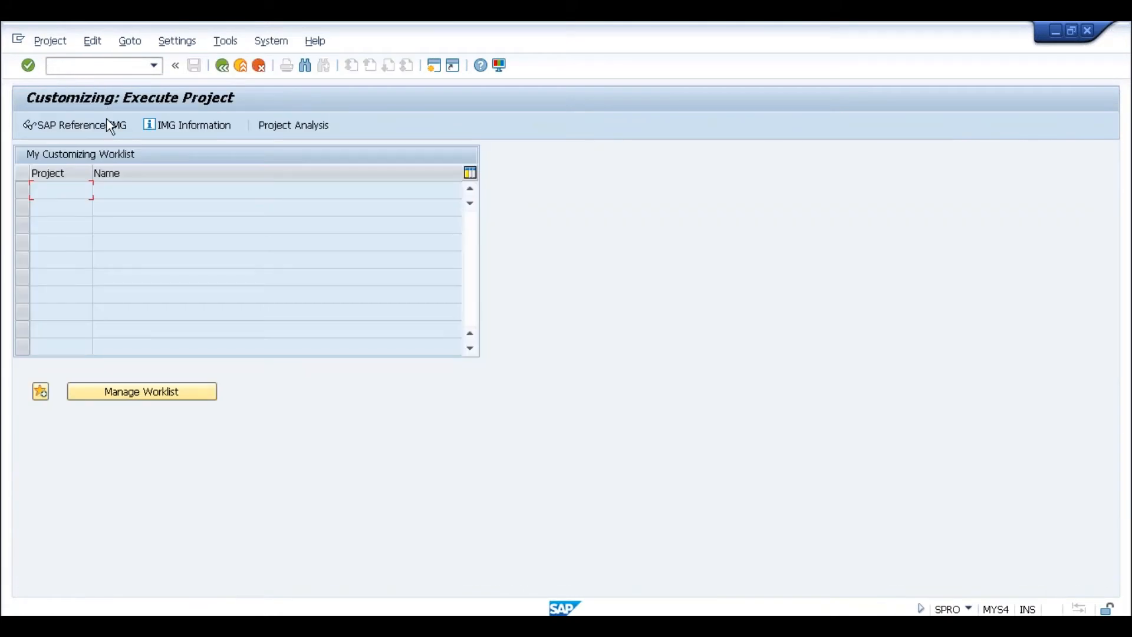
pyautogui.click(89, 131)
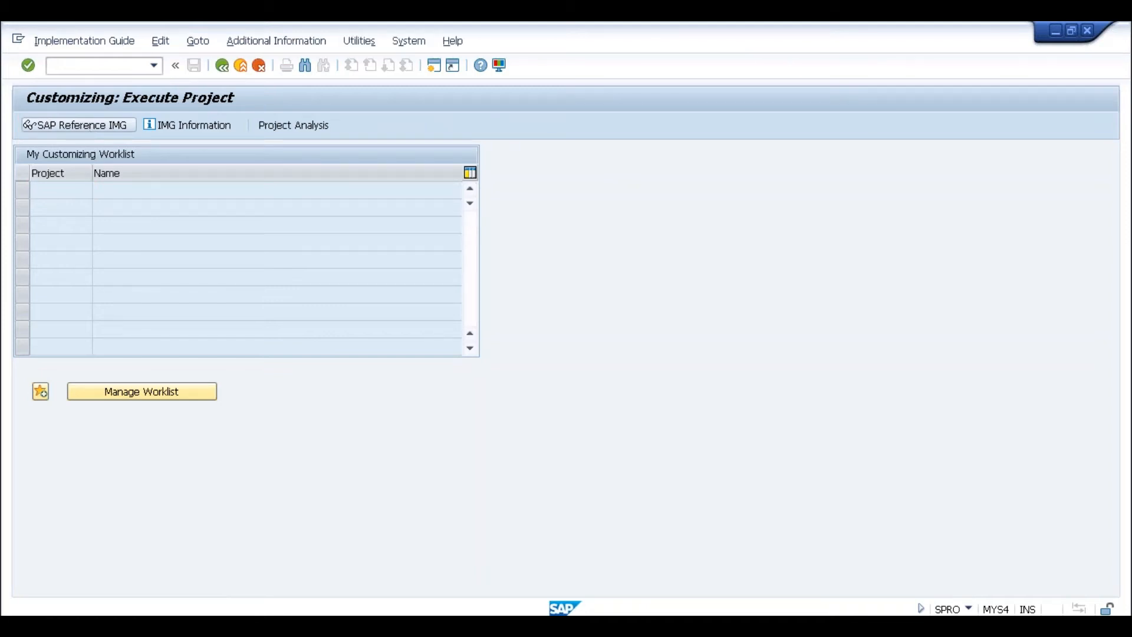
pyautogui.click(40, 230)
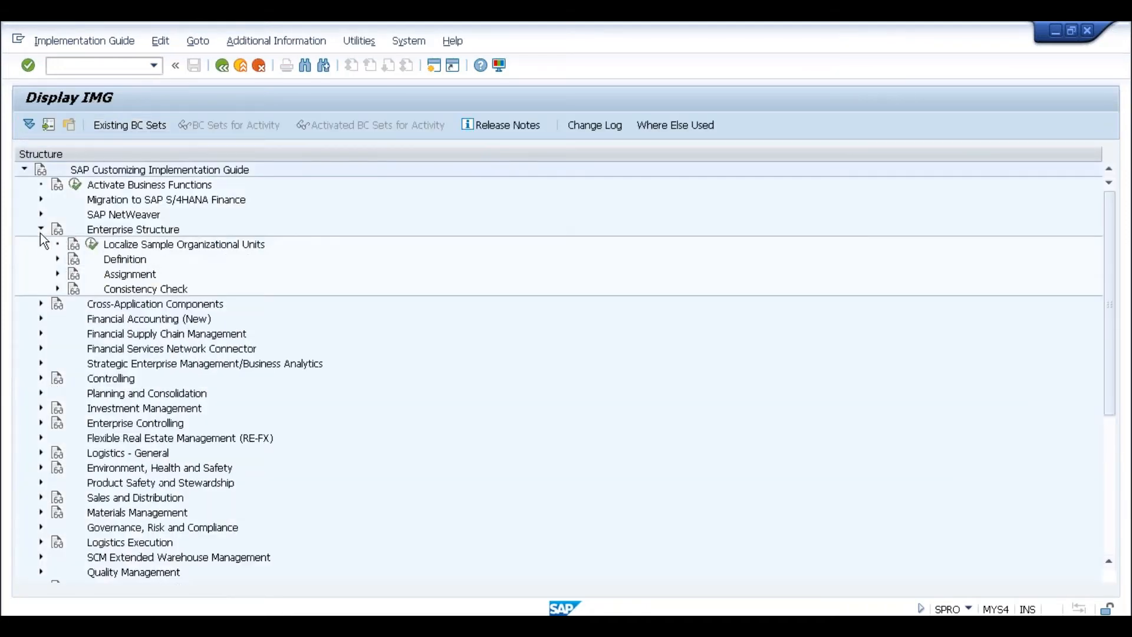
pyautogui.click(58, 259)
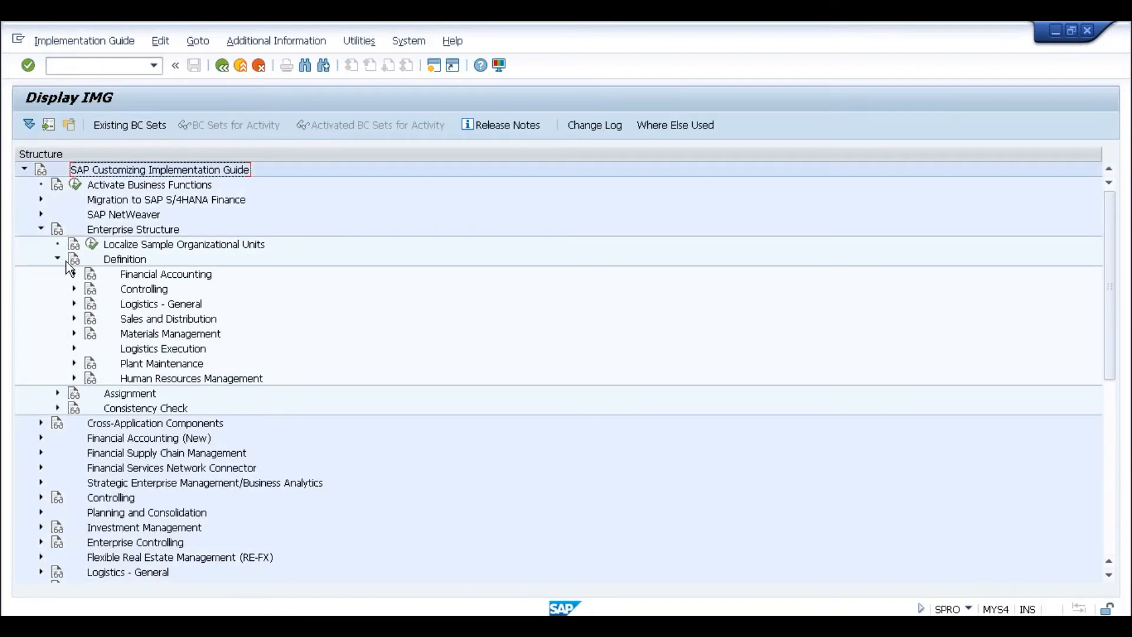
pyautogui.click(74, 303)
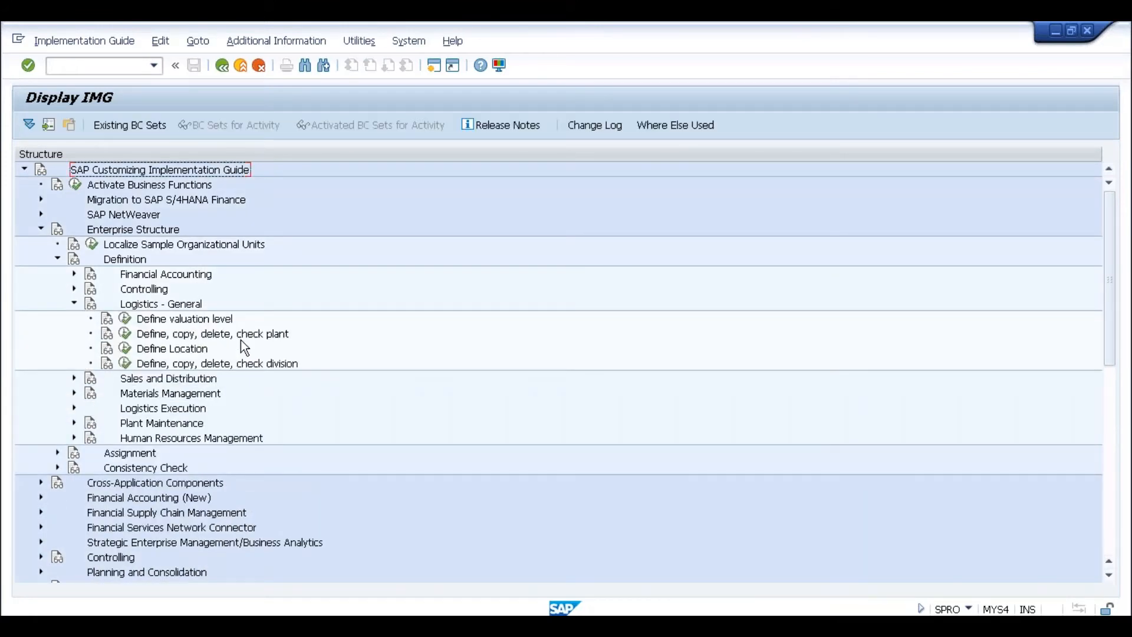
pyautogui.click(125, 319)
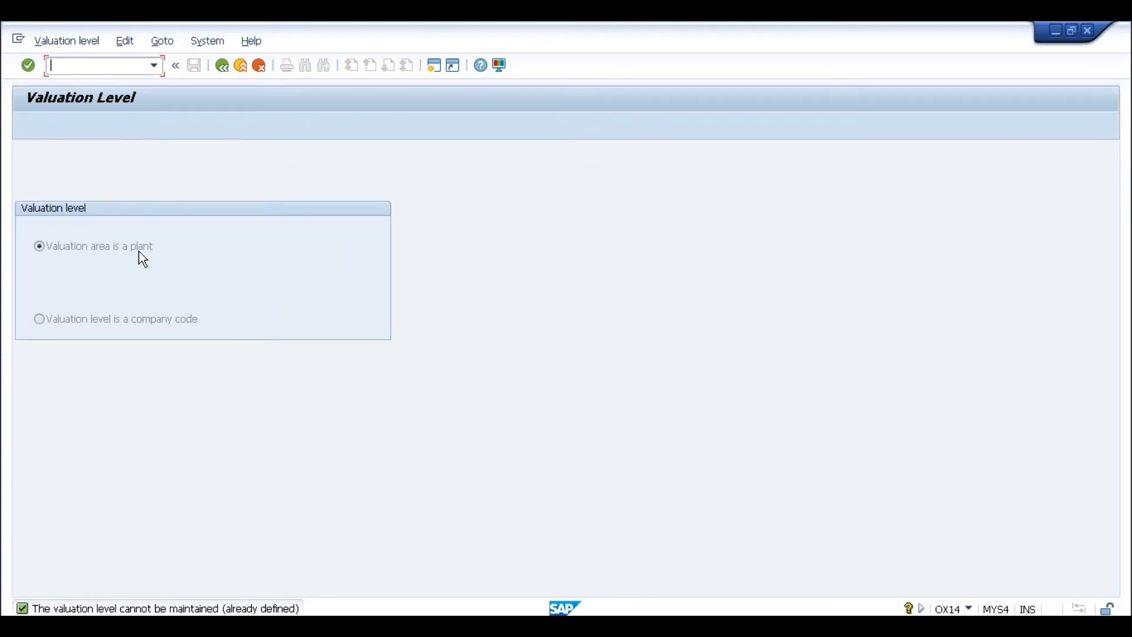
pyautogui.hotkey('alt', 'Tab')
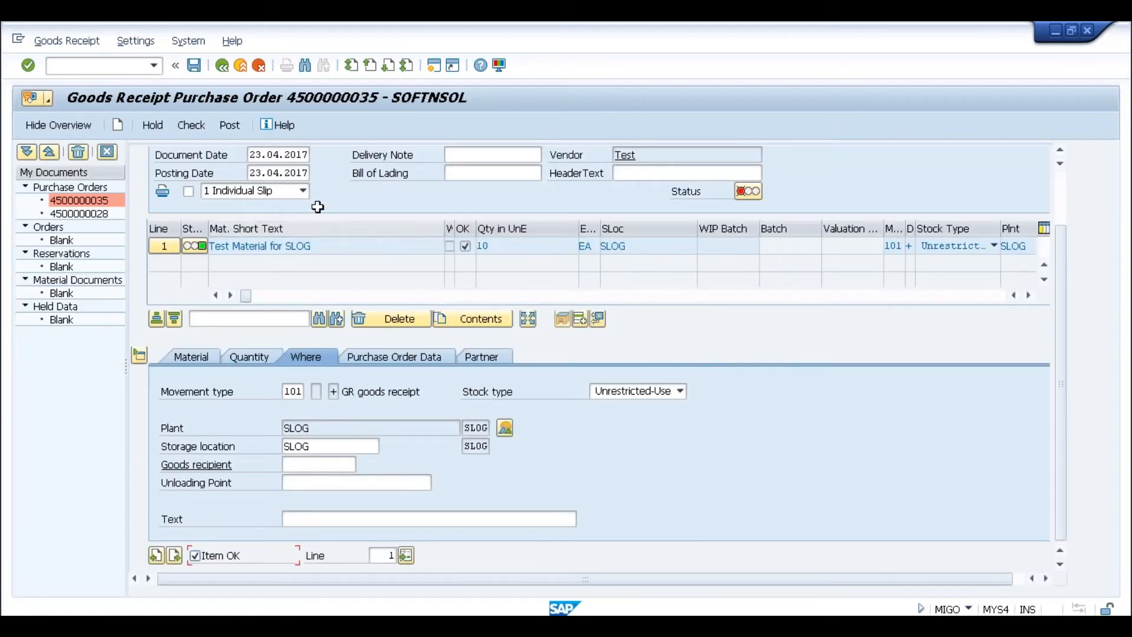
pyautogui.click(229, 126)
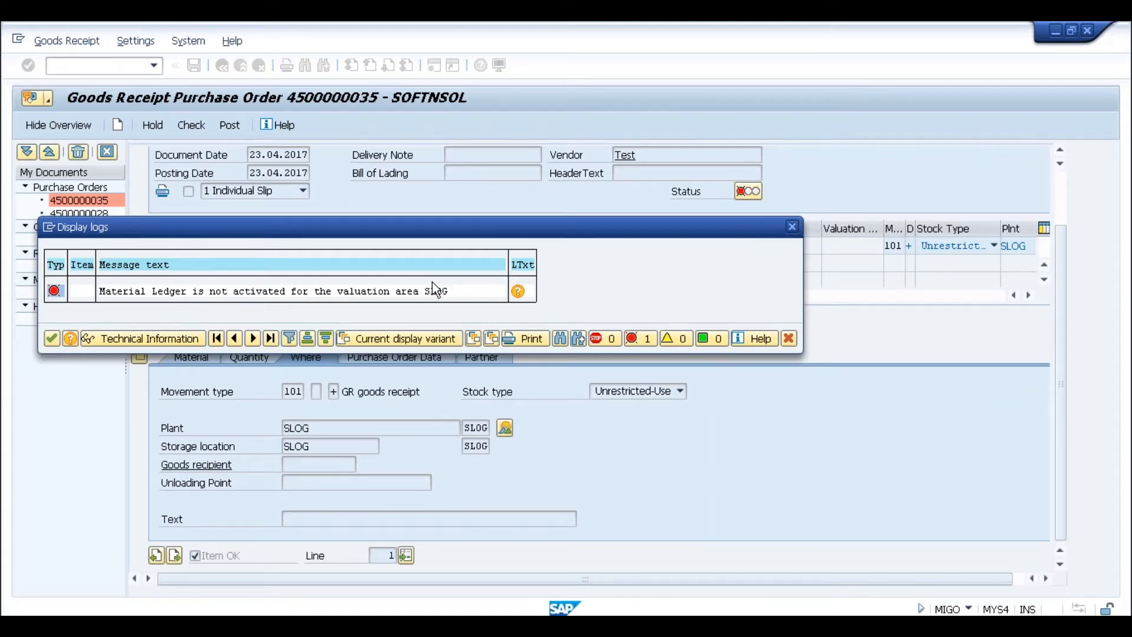
pyautogui.click(517, 291)
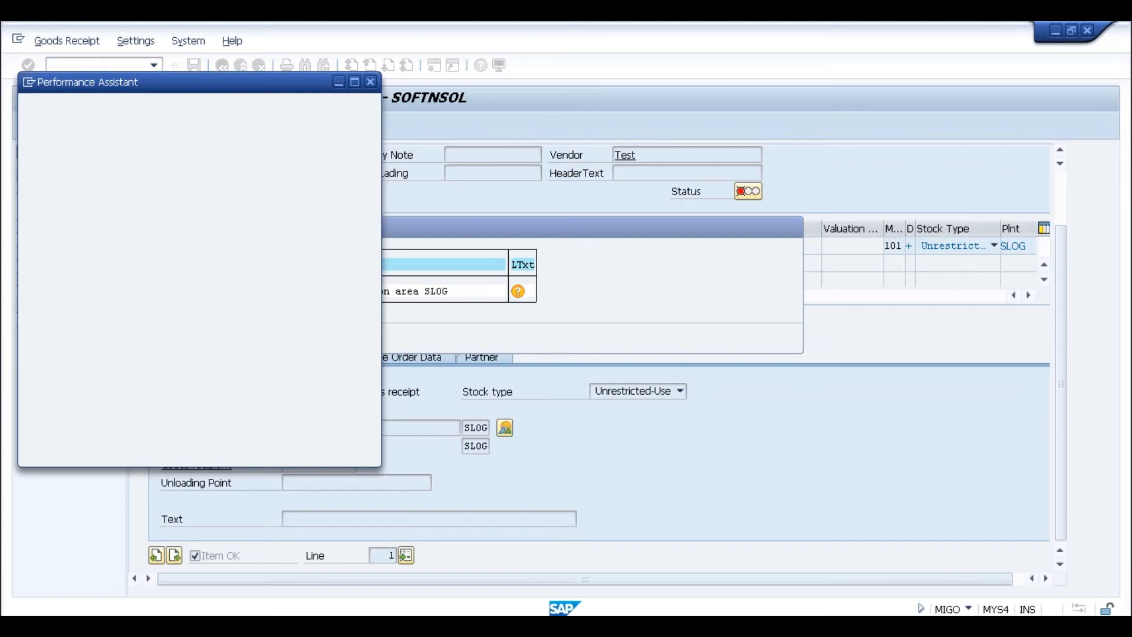
pyautogui.click(355, 82)
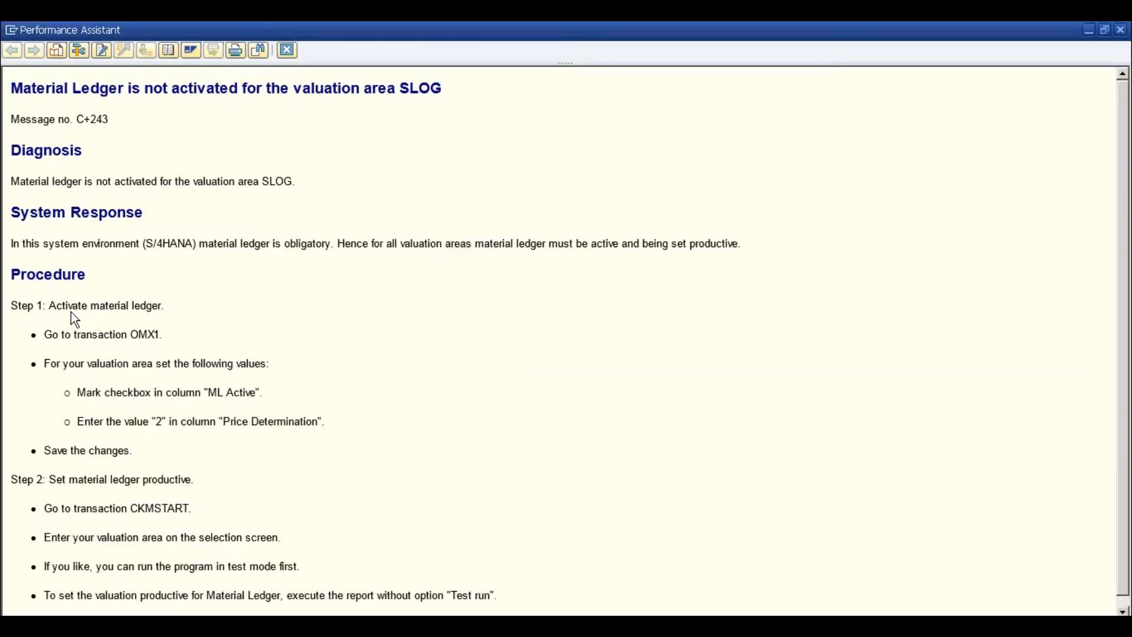
pyautogui.moveTo(51, 305); pyautogui.dragTo(147, 335)
pyautogui.moveTo(130, 508); pyautogui.dragTo(195, 507)
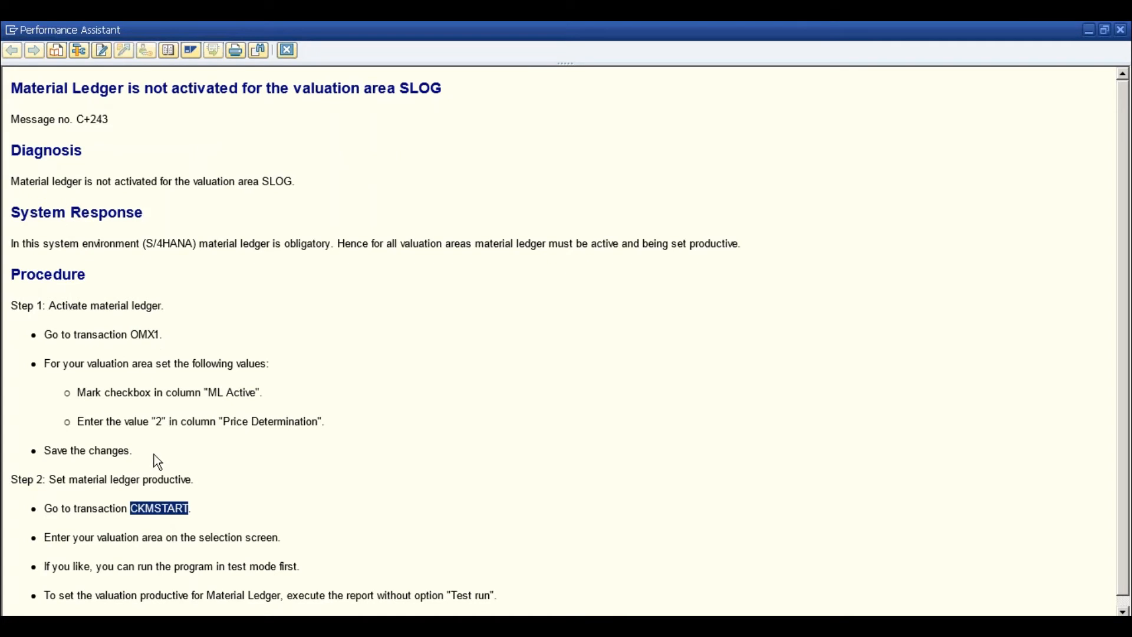
pyautogui.moveTo(132, 334); pyautogui.dragTo(165, 336)
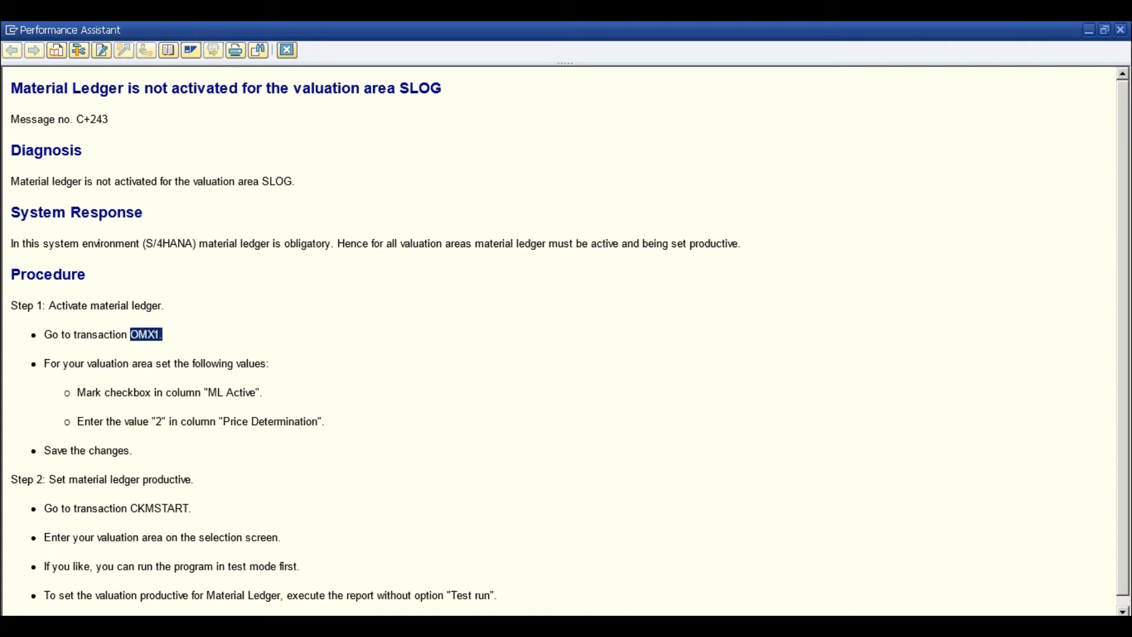
pyautogui.click(286, 50)
pyautogui.click(50, 338)
# - In a new session, run OMX1 and locate valuation area SLOG, showing Material Ledger not assigned
pyautogui.click(433, 66)
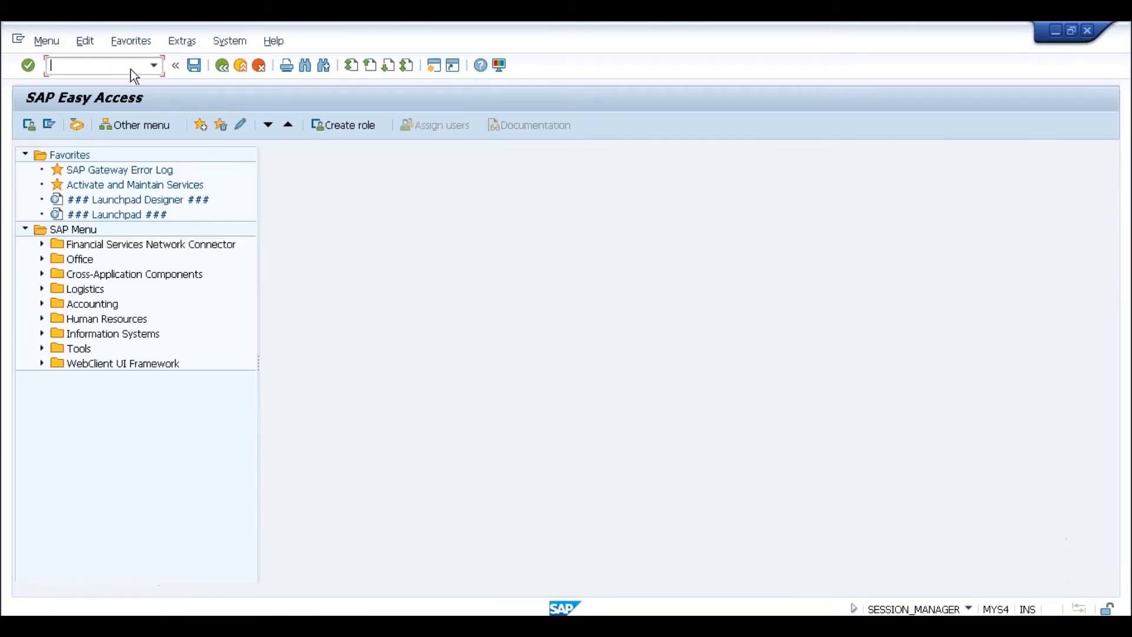
pyautogui.hotkey('ctrl', 'v')
pyautogui.press('BackSpace')
pyautogui.press('BackSpace')
pyautogui.press('BackSpace')
pyautogui.press('BackSpace')
pyautogui.press('BackSpace')
pyautogui.press('BackSpace')
pyautogui.press('BackSpace')
pyautogui.press('BackSpace')
pyautogui.press('BackSpace')
pyautogui.press('BackSpace')
pyautogui.write('omx1')
pyautogui.press('Return')
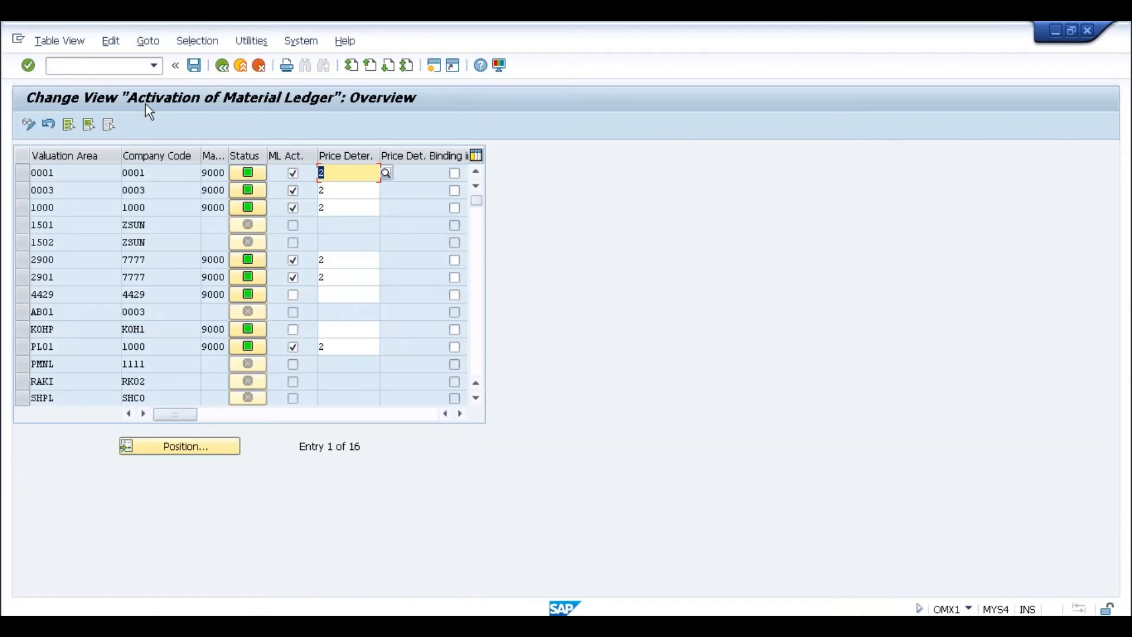
pyautogui.click(72, 176)
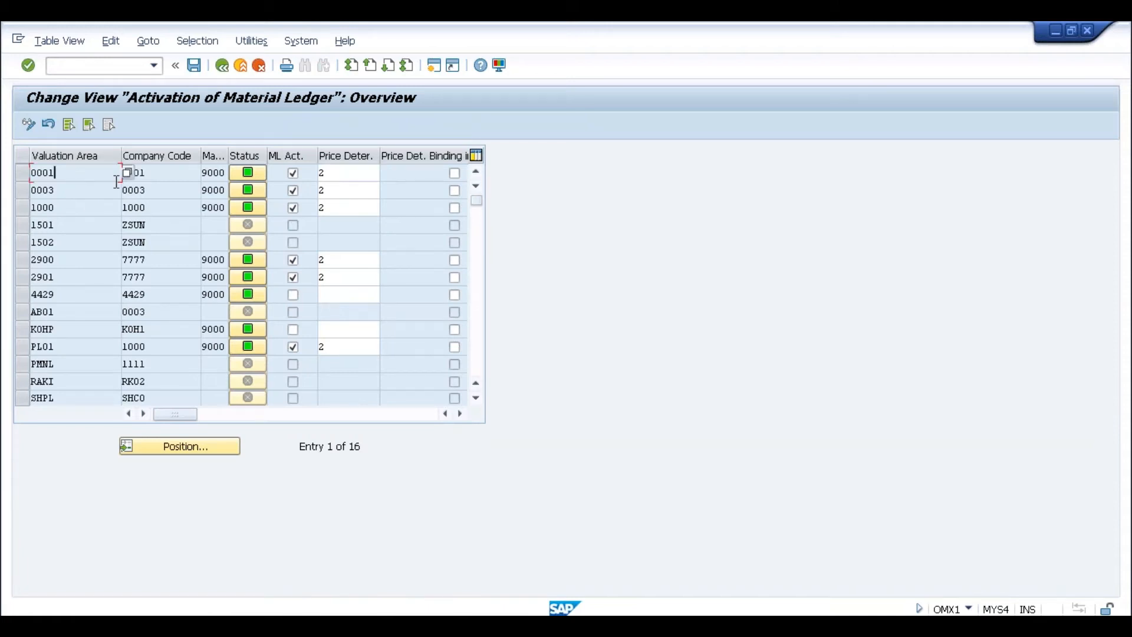
pyautogui.click(164, 448)
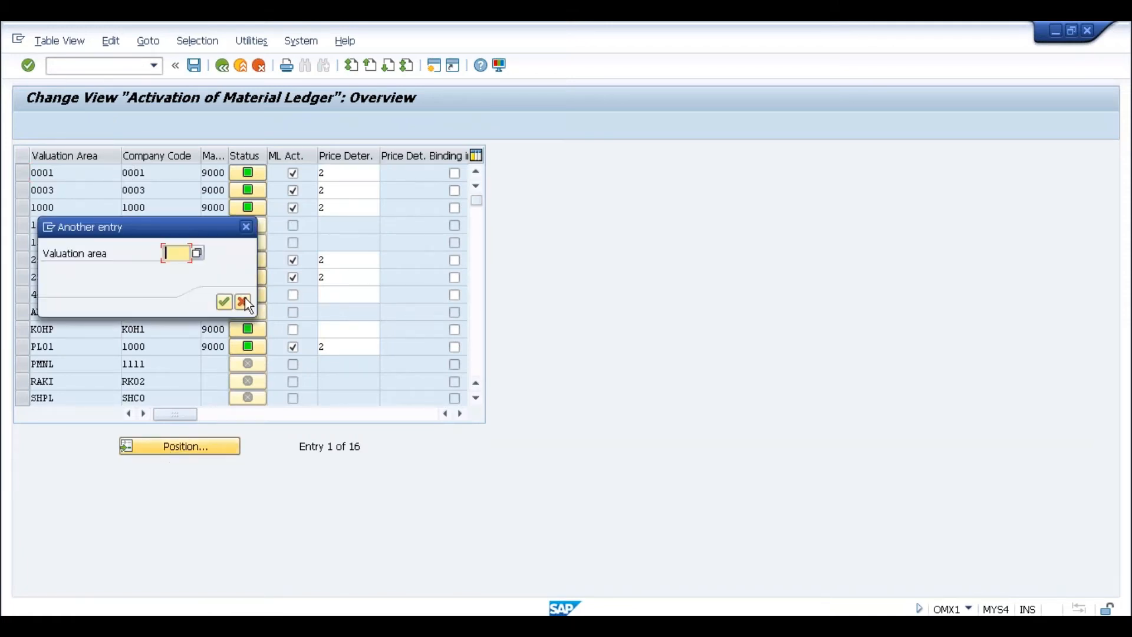
pyautogui.write('SLOG')
pyautogui.press('Return')
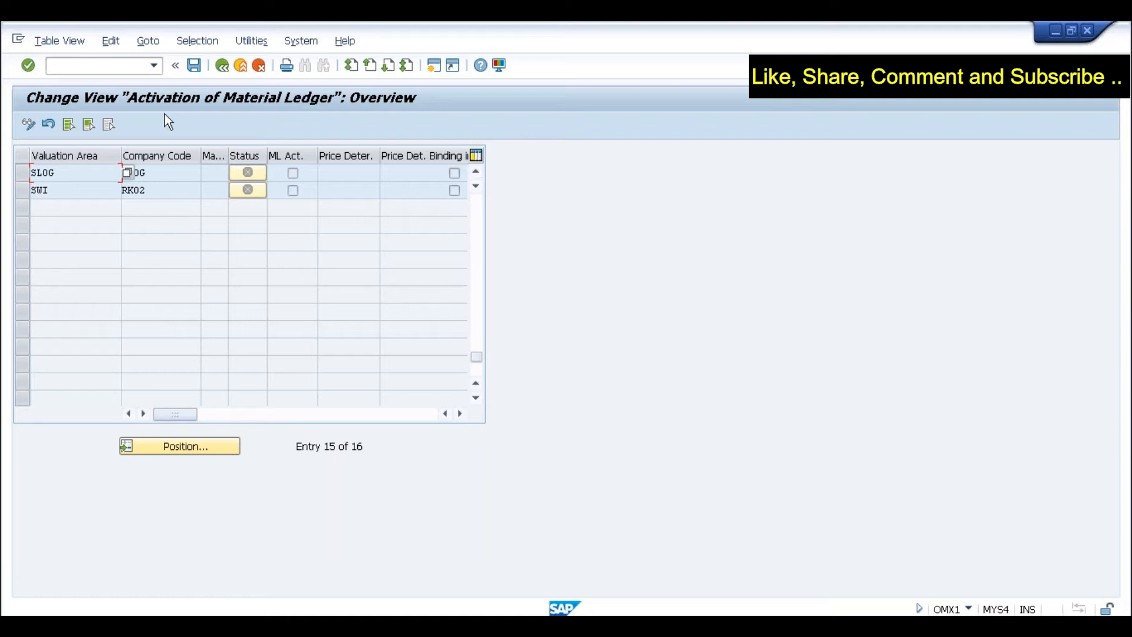
# - Go to the customizing screen with /nspro
pyautogui.click(112, 62)
pyautogui.write('/nspro')
pyautogui.press('Return')
# - Expand the Reference IMG through Controlling > Product Cost Controlling > Actual Costing/Material Ledger
pyautogui.click(66, 125)
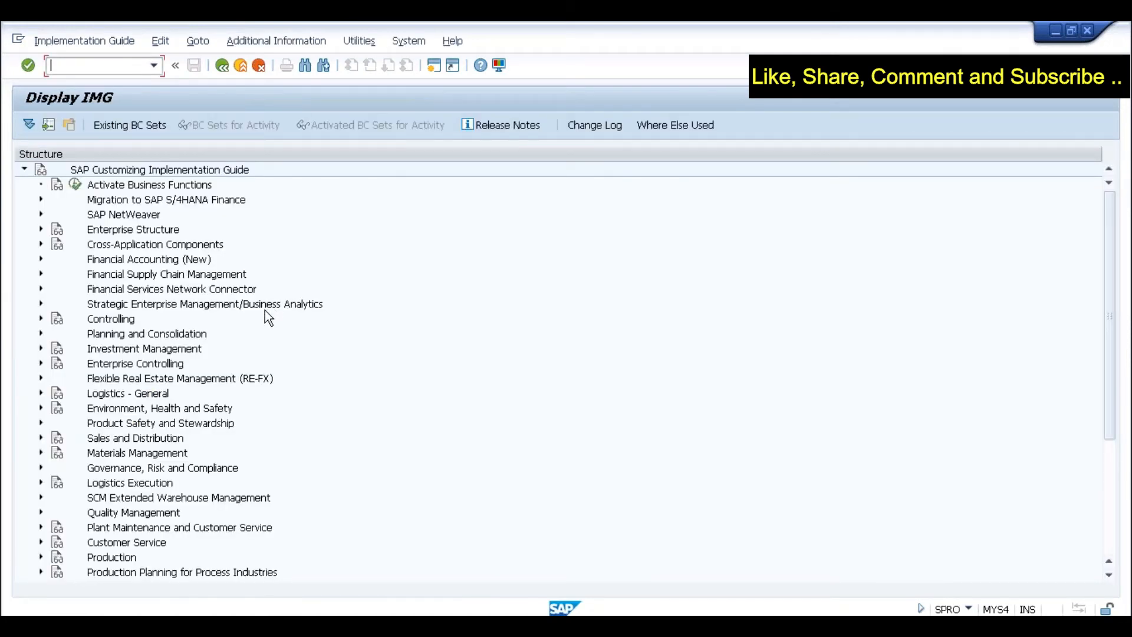
pyautogui.click(105, 320)
pyautogui.click(39, 321)
pyautogui.scroll(-2, 175, 341)
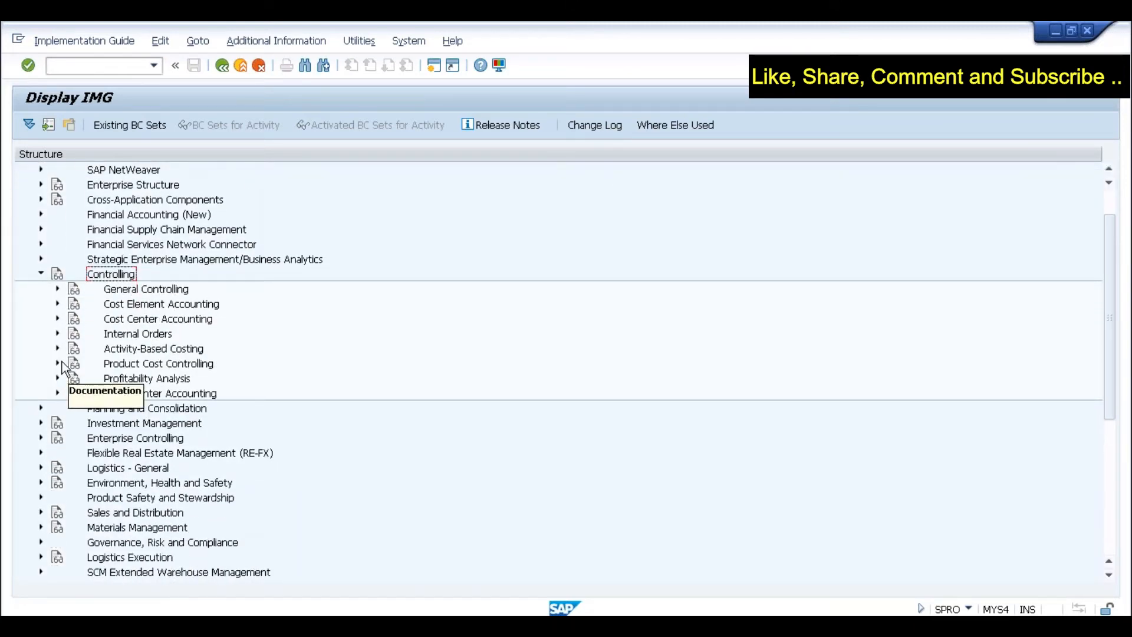
pyautogui.click(57, 364)
pyautogui.click(154, 410)
pyautogui.doubleClick(177, 408)
pyautogui.scroll(-1, 246, 381)
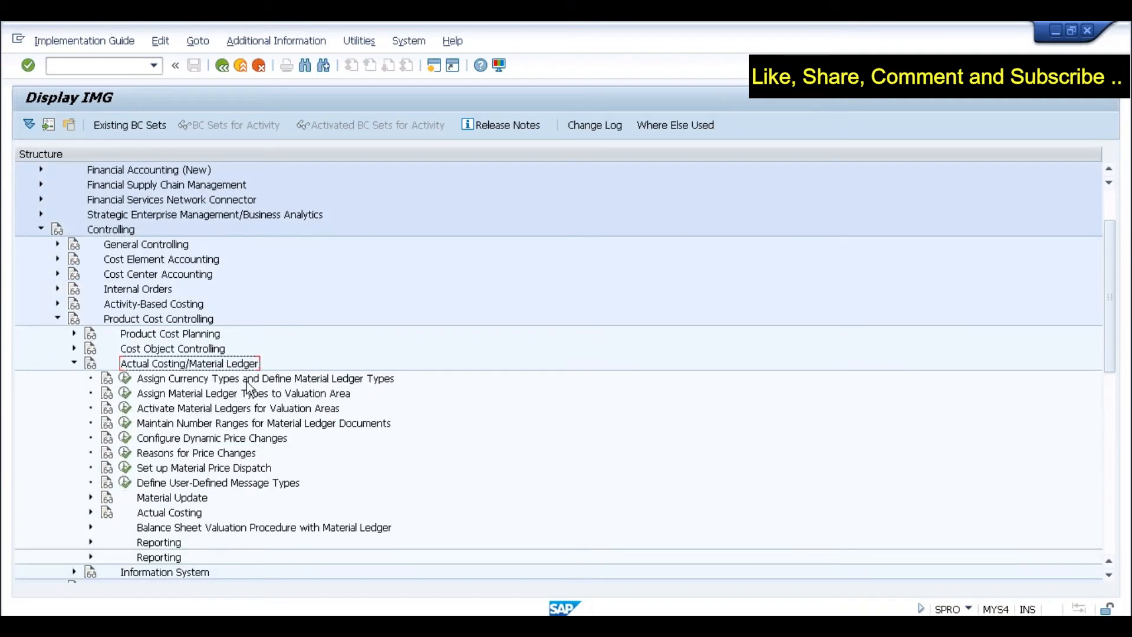
# - Step through the Material Ledger setup activities, starting with currency types
pyautogui.click(197, 350)
pyautogui.click(196, 365)
pyautogui.click(191, 381)
pyautogui.click(194, 394)
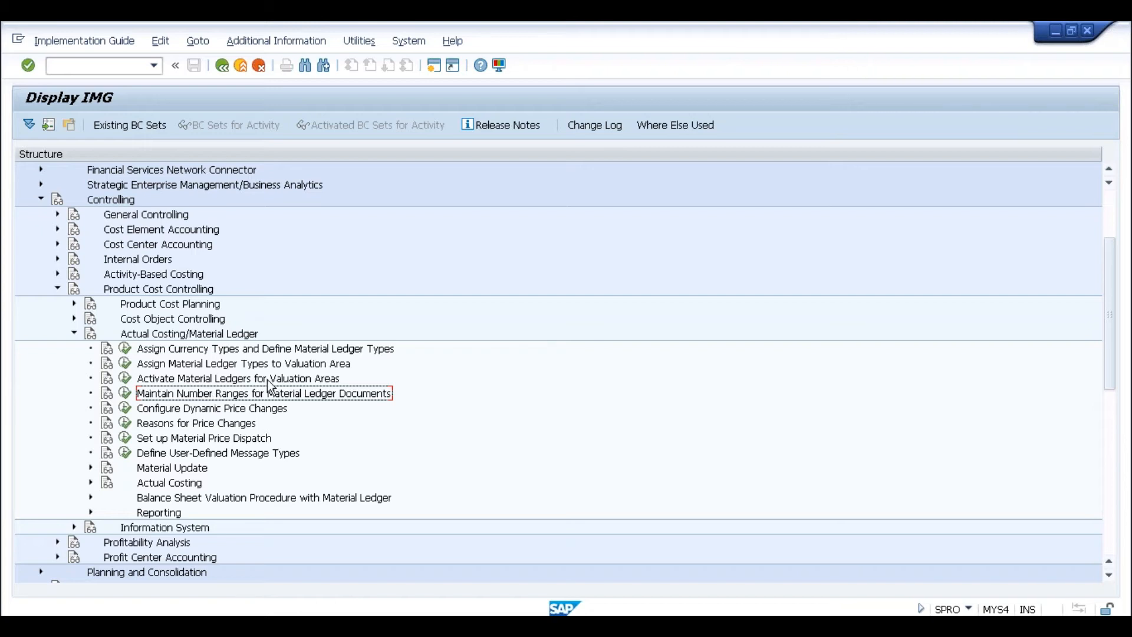
# - Step back through the Material Ledger activities to the number ranges entry
pyautogui.click(180, 353)
pyautogui.click(181, 365)
pyautogui.click(175, 378)
pyautogui.click(170, 392)
# - Log on to the S4HANA system in client 800 using the saved user name and password
pyautogui.moveTo(267, 593)
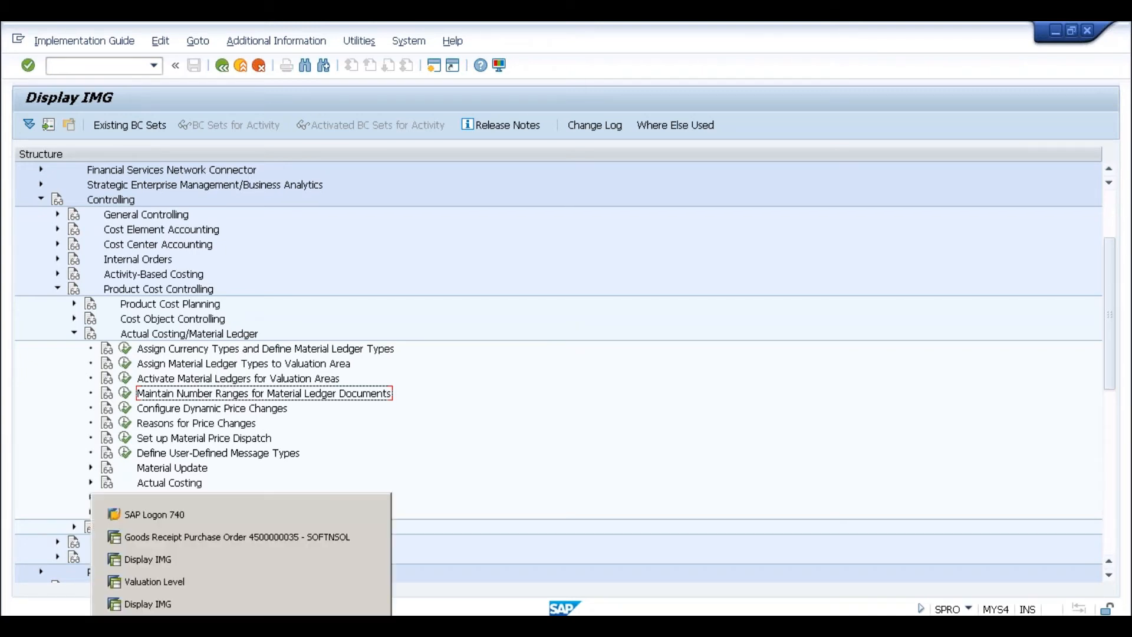
pyautogui.click(180, 521)
pyautogui.doubleClick(280, 186)
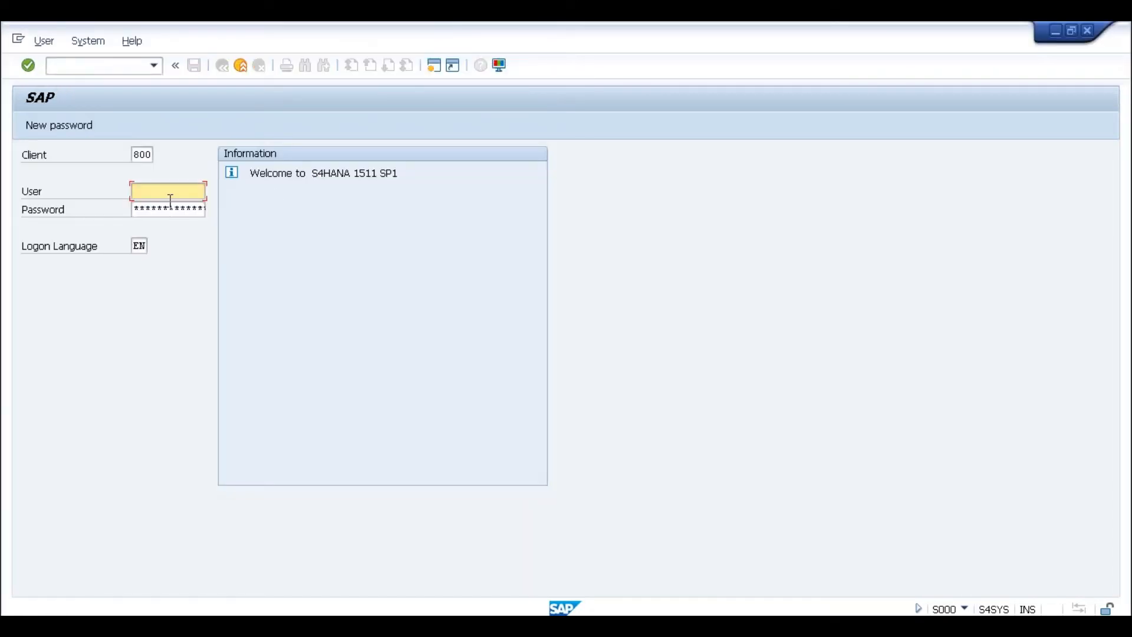
pyautogui.moveTo(177, 189); pyautogui.dragTo(131, 190)
pyautogui.press('BackSpace')
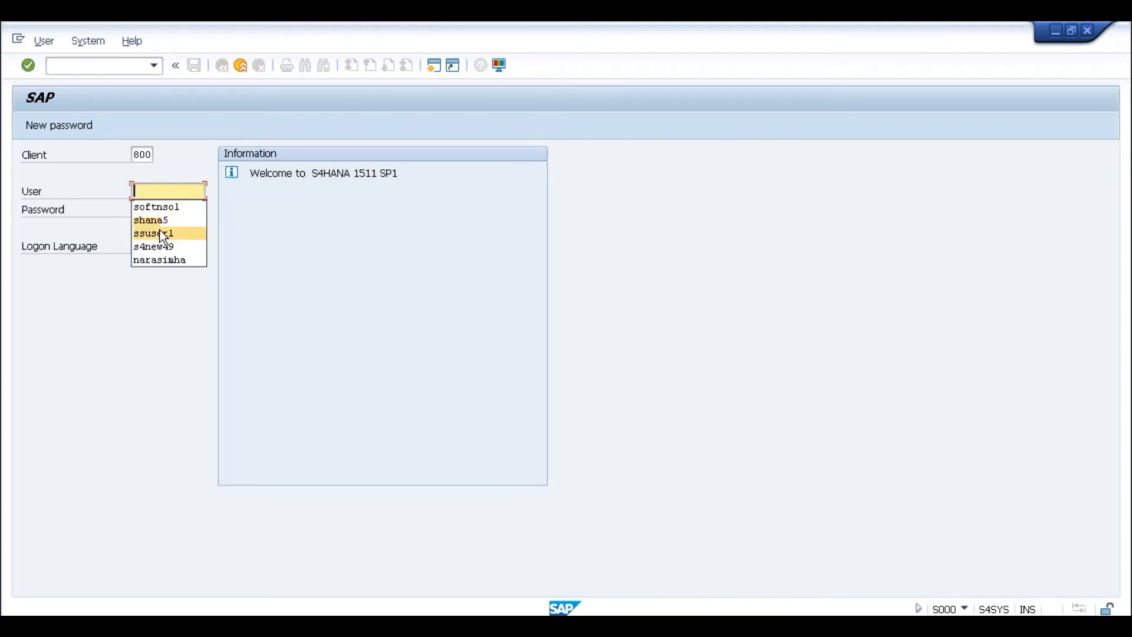
pyautogui.click(160, 218)
pyautogui.click(158, 210)
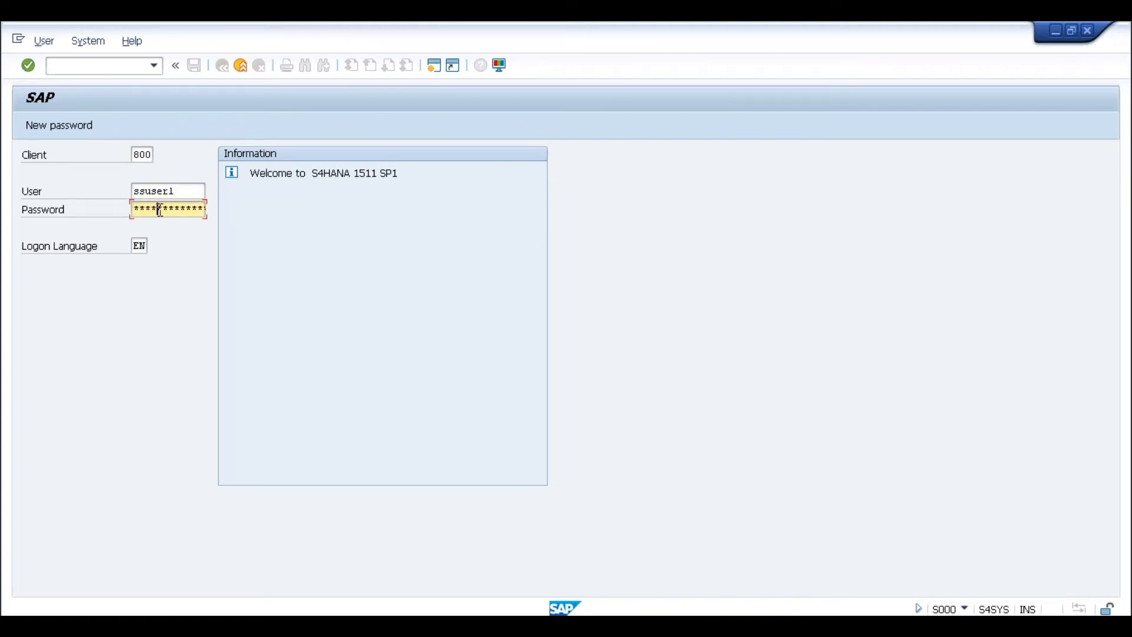
pyautogui.press('Return')
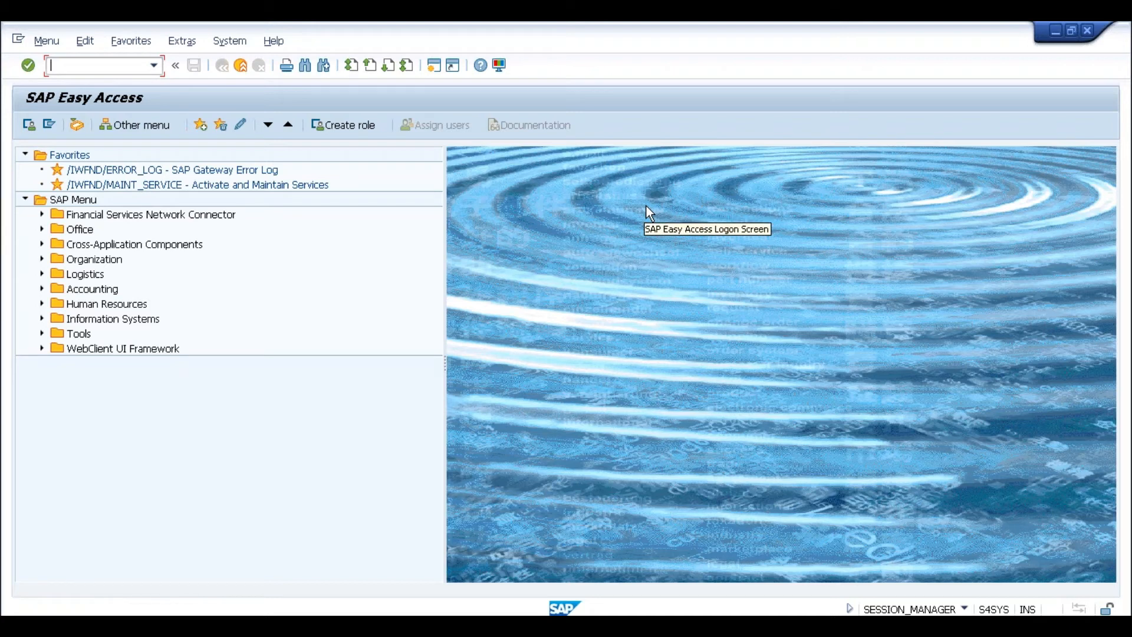
# - Run SPRO and expand Controlling > Product Cost Controlling > Actual Costing/Material Ledger
pyautogui.write('spro')
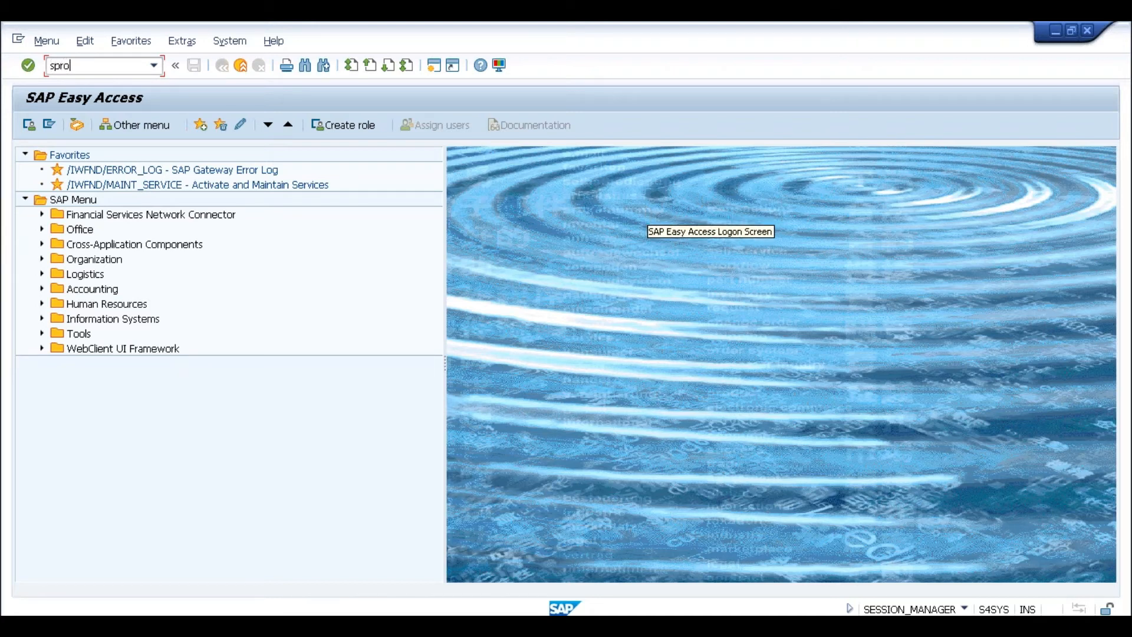
pyautogui.press('Return')
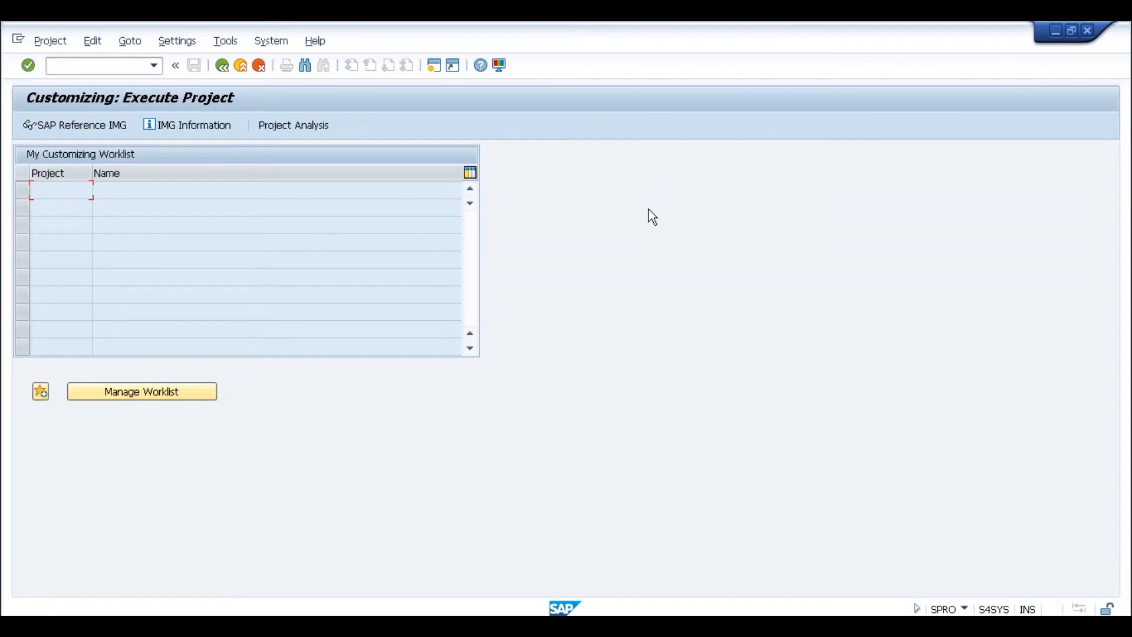
pyautogui.click(104, 125)
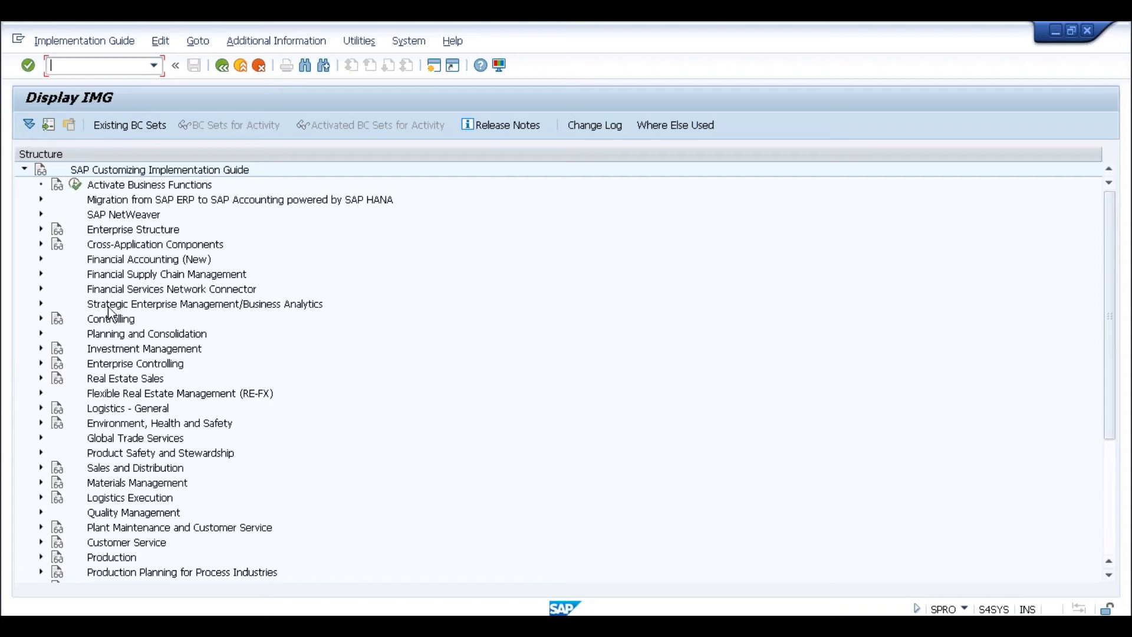
pyautogui.click(41, 318)
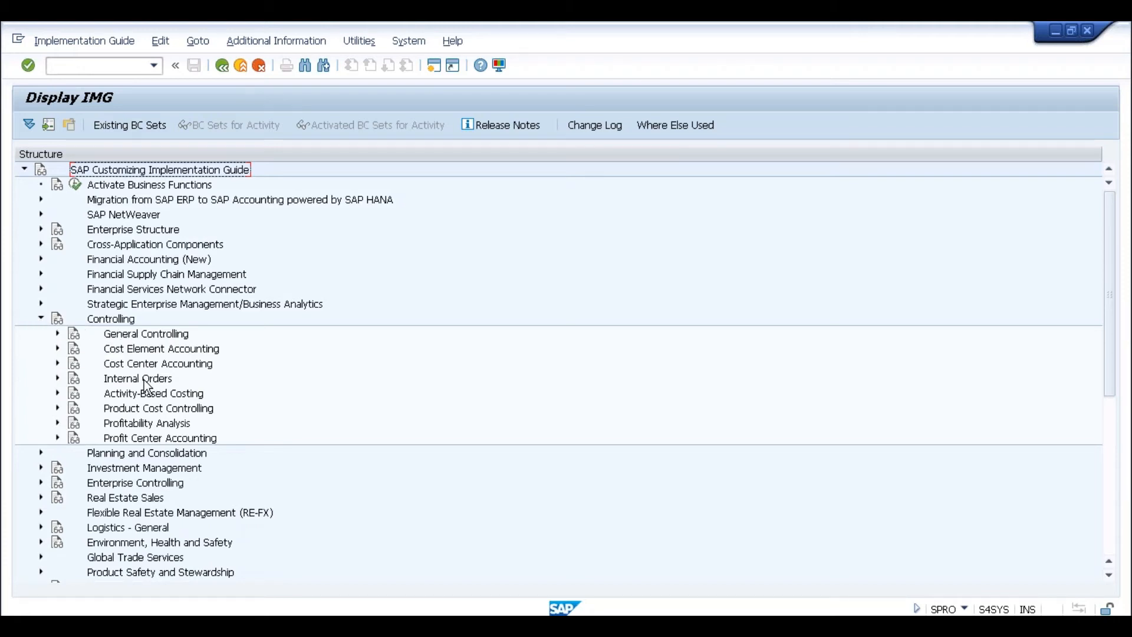
pyautogui.click(133, 410)
pyautogui.click(57, 408)
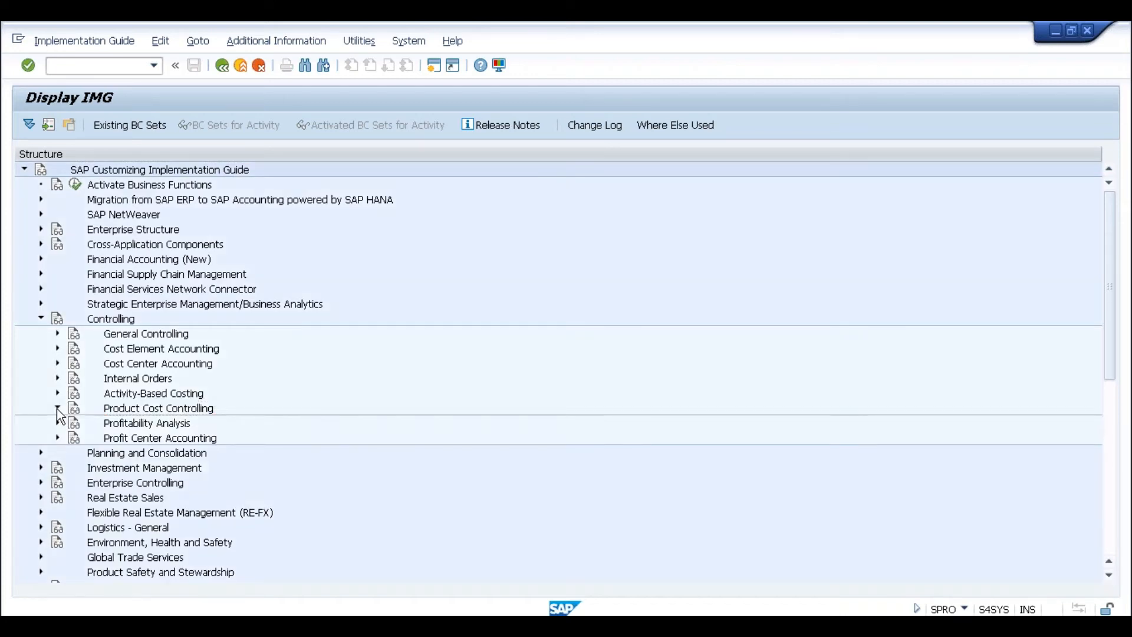
pyautogui.scroll(-3, 241, 368)
pyautogui.click(179, 409)
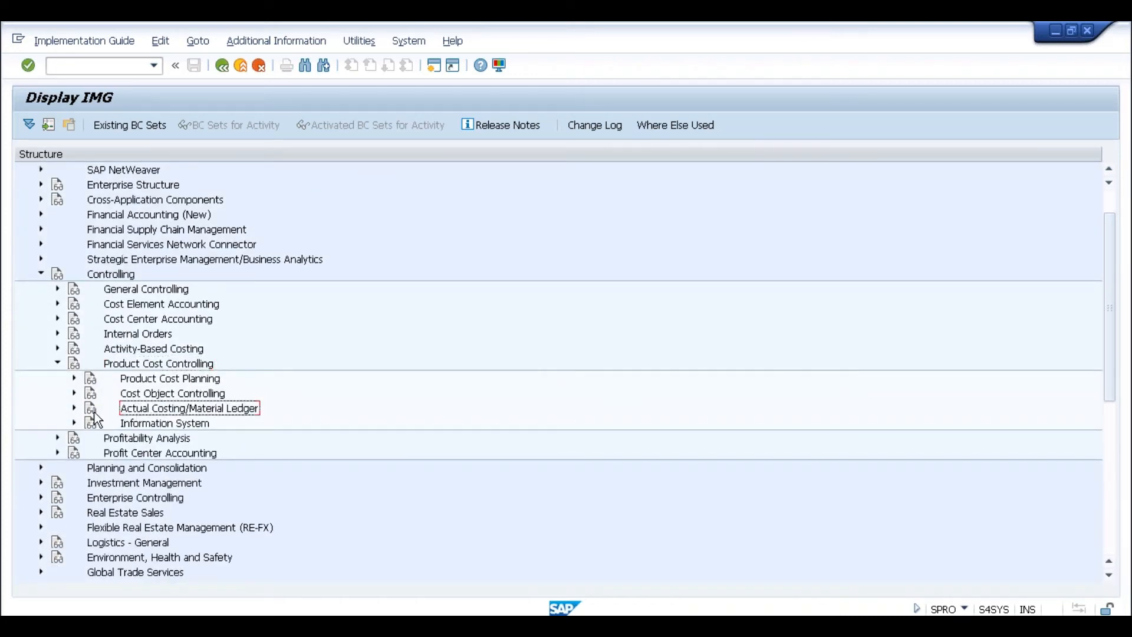
pyautogui.click(74, 408)
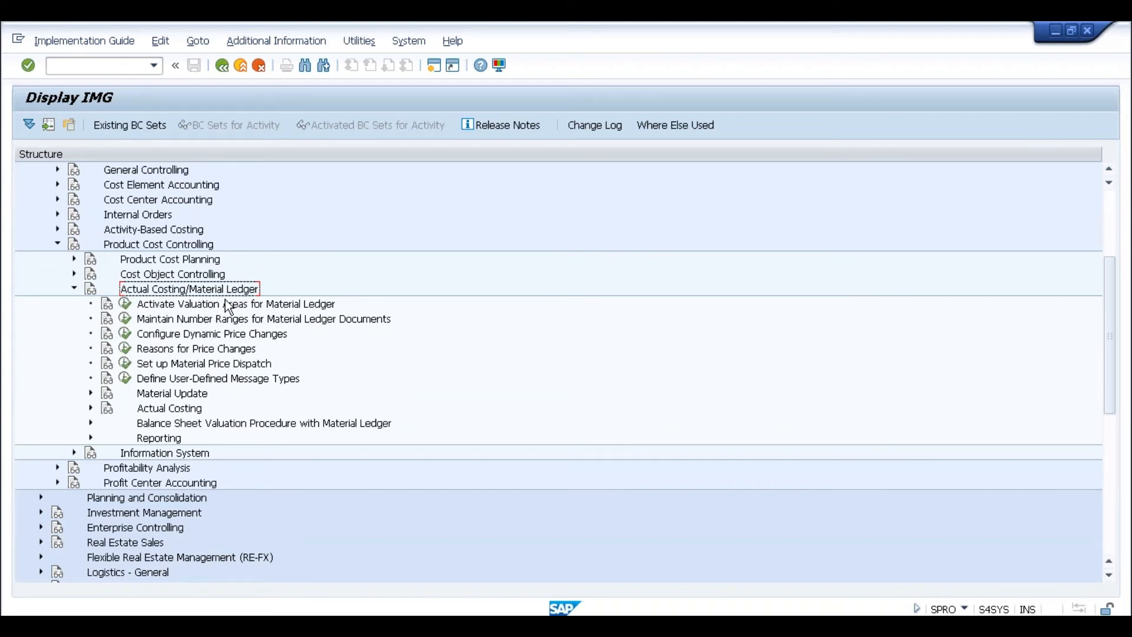
# - Review the Material Update, Actual Costing and balance sheet entries, then select Activate Valuation Areas for Material Ledger
pyautogui.click(177, 393)
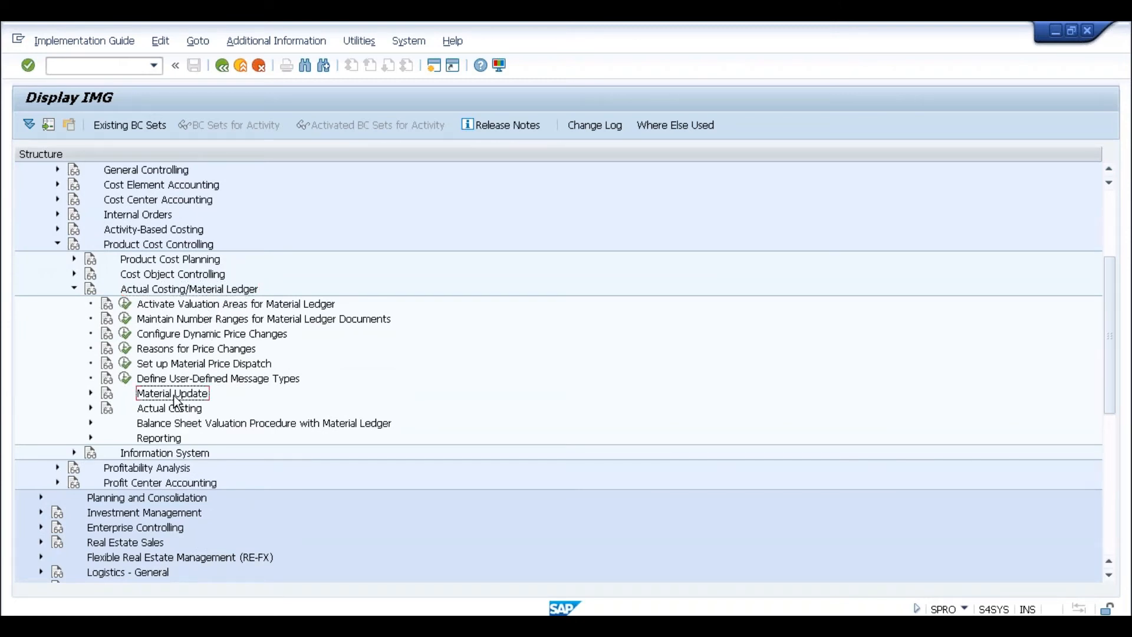
pyautogui.click(170, 408)
pyautogui.click(201, 423)
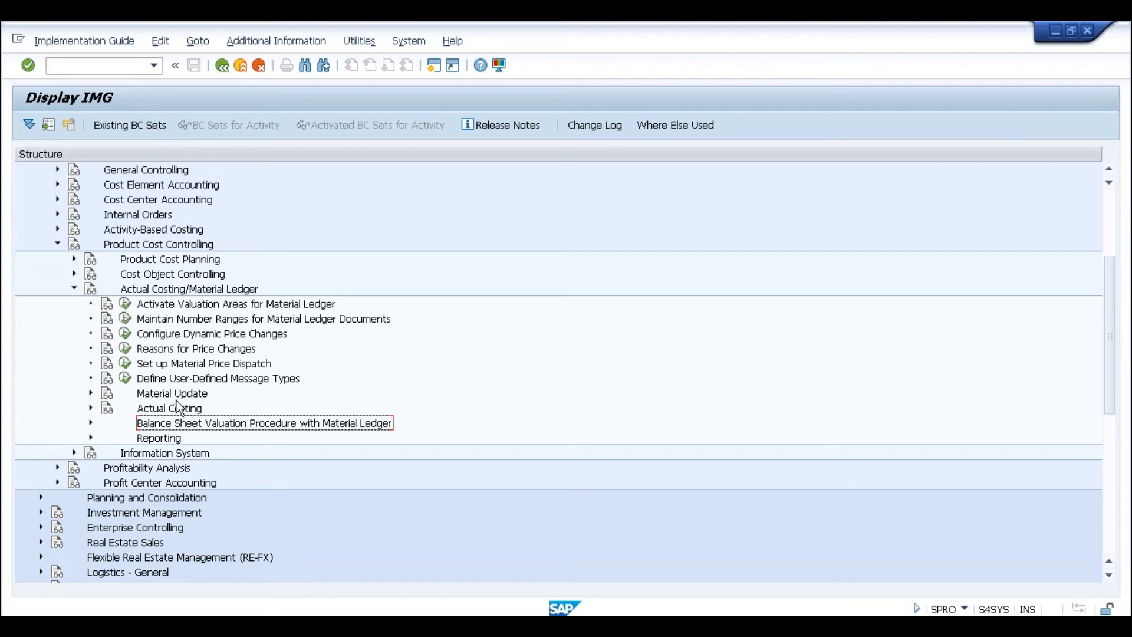
pyautogui.click(166, 306)
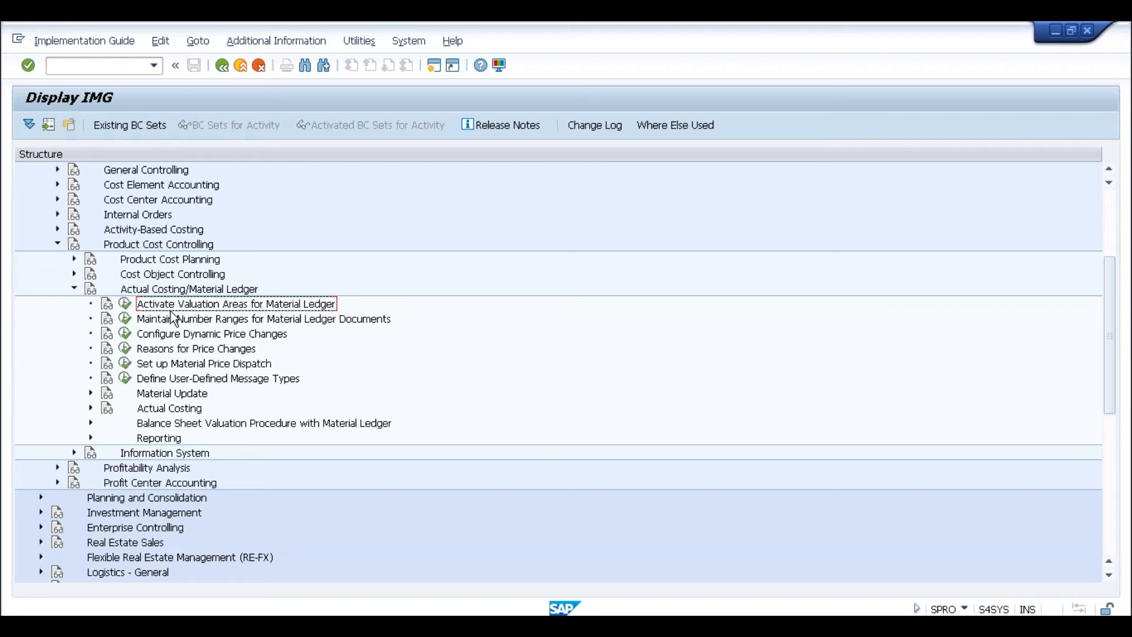
# - Run Activate Valuation Areas, open the Activate Material Ledger table and jump to SLOG
pyautogui.click(128, 308)
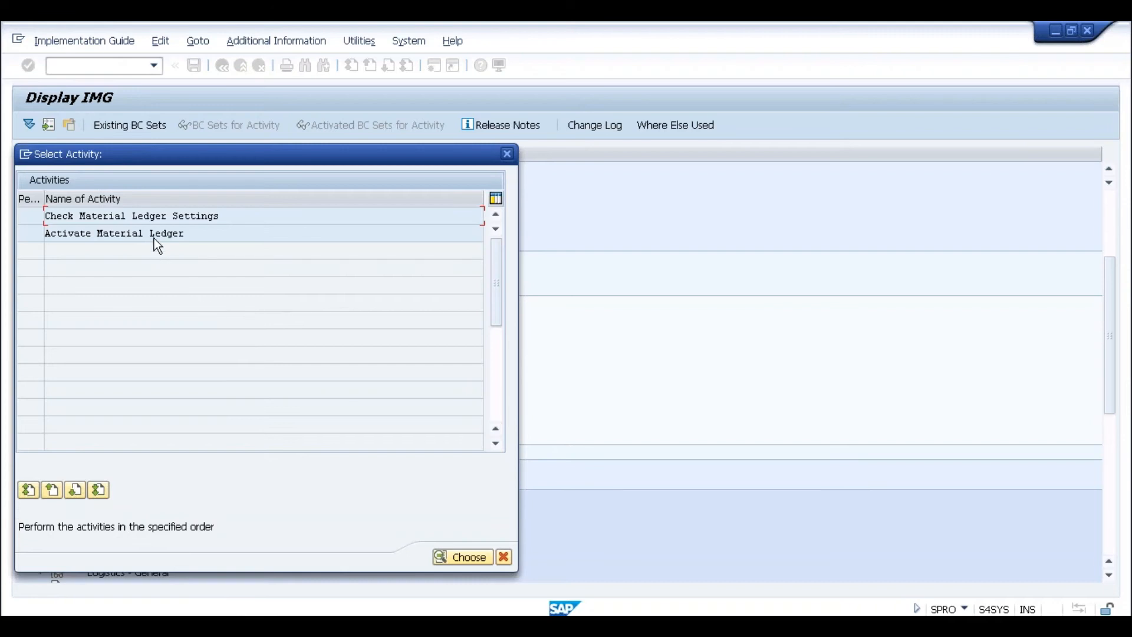
pyautogui.doubleClick(154, 239)
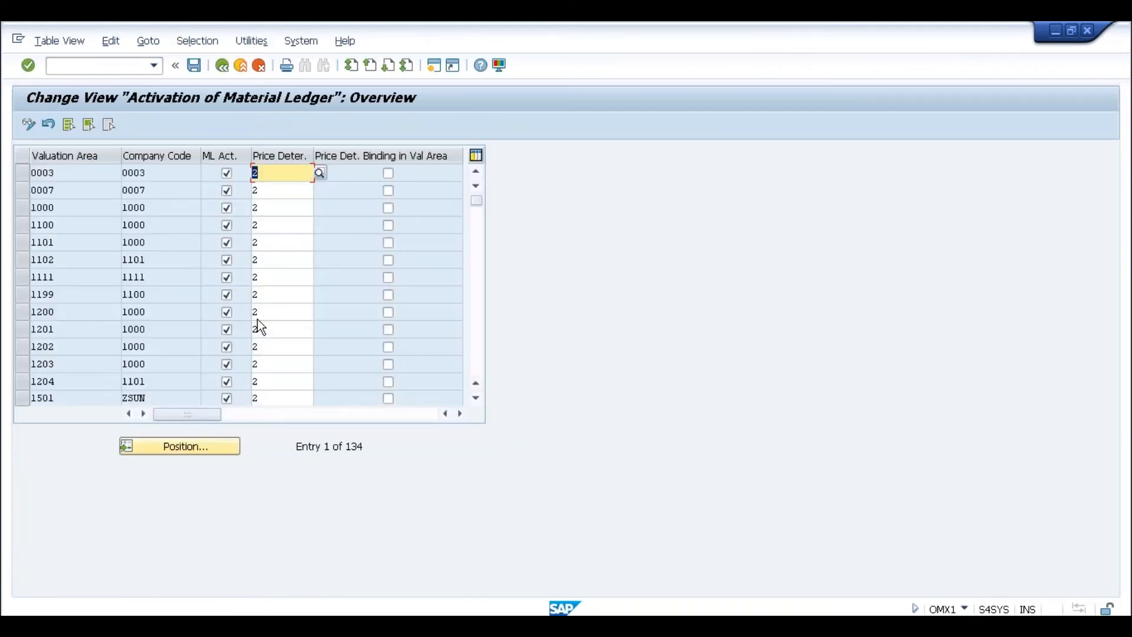
pyautogui.click(178, 447)
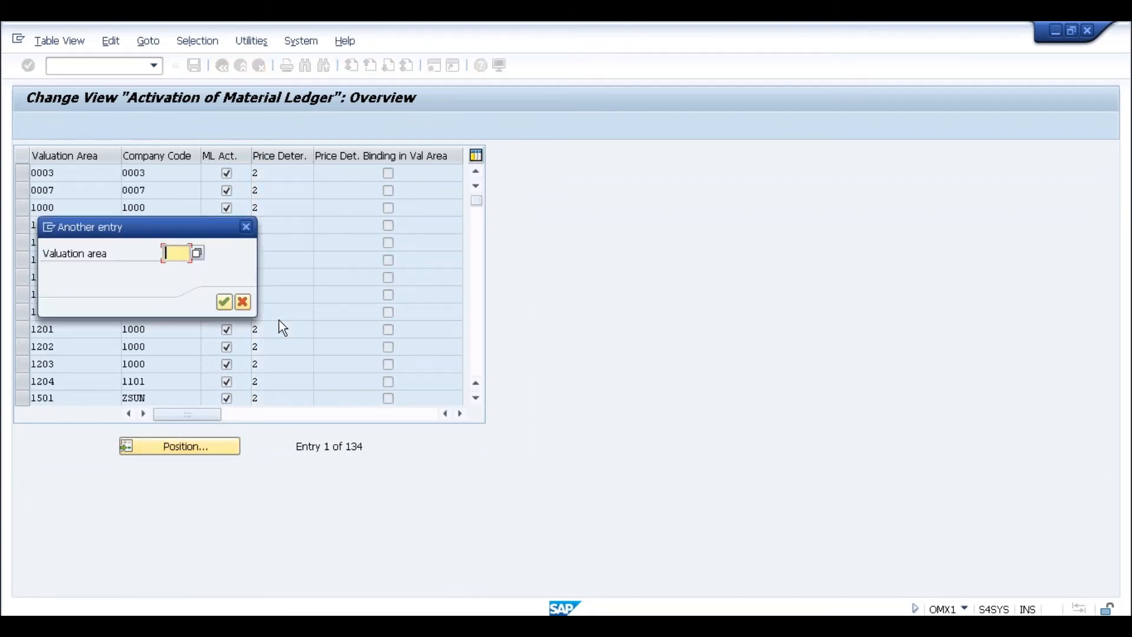
pyautogui.write('SLOG')
pyautogui.press('Return')
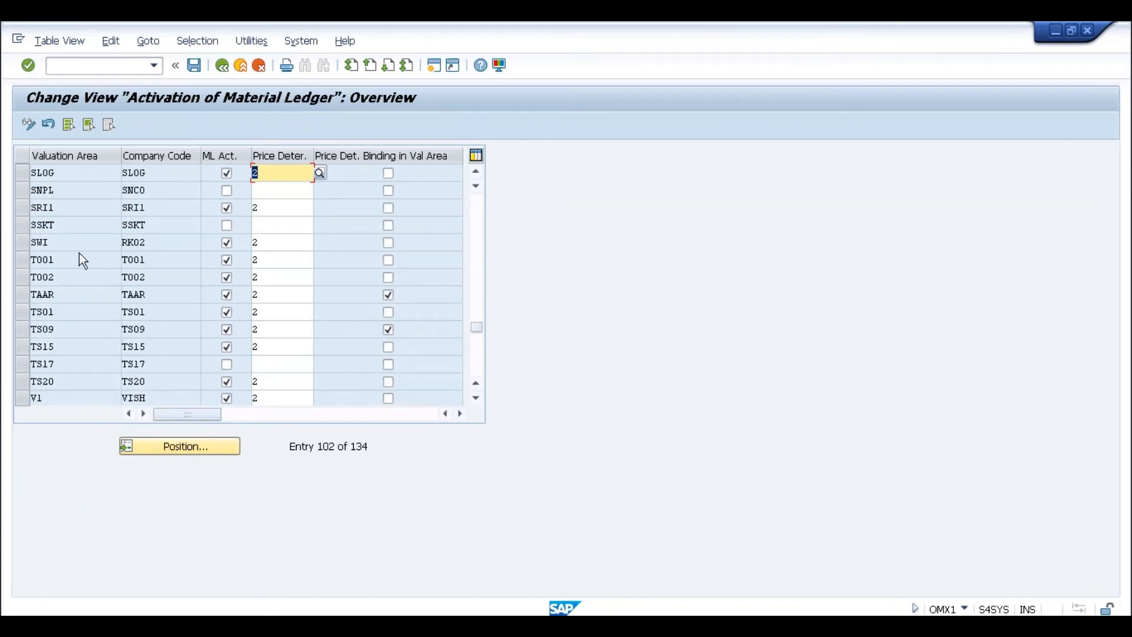
# - Verify SLOG is ML active with price determination 2, then return to MIGO
pyautogui.click(58, 173)
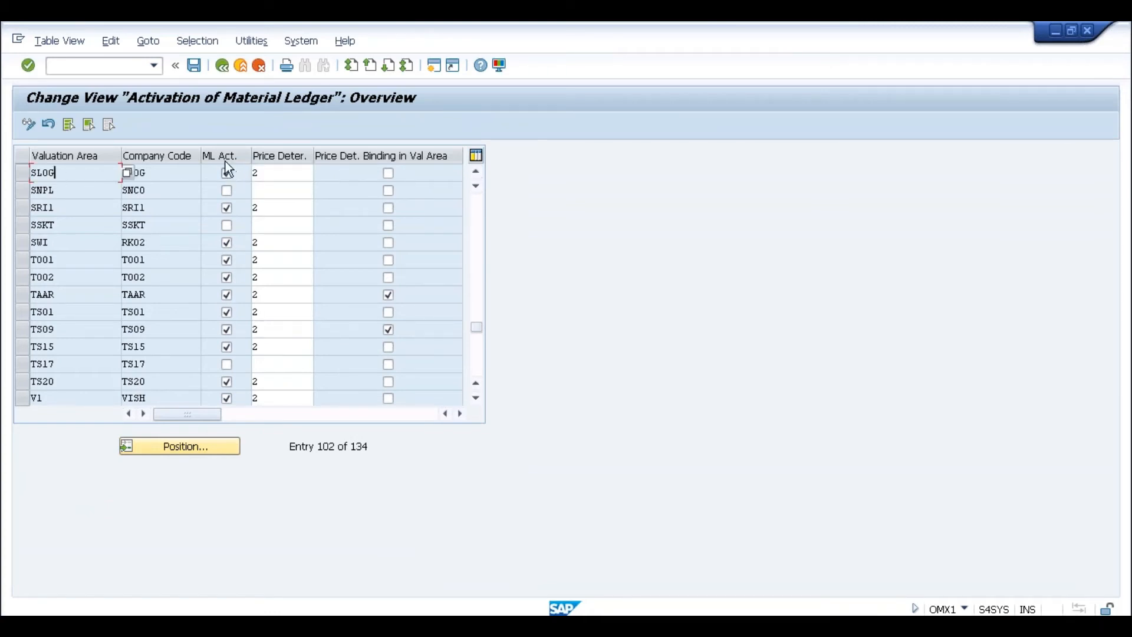
pyautogui.click(266, 174)
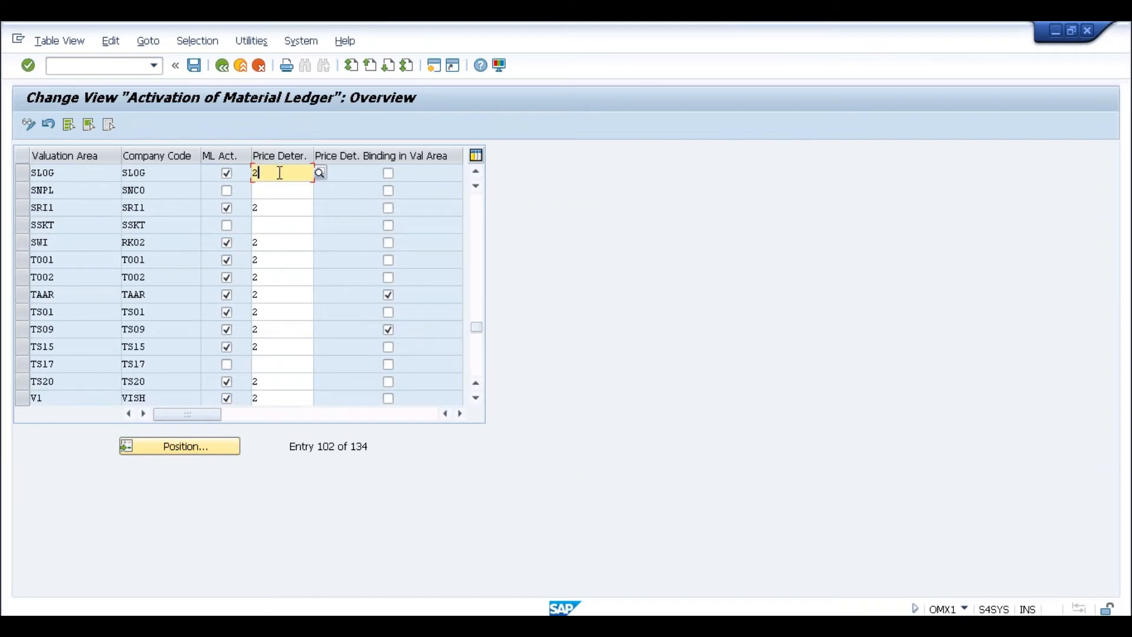
pyautogui.hotkey('alt', 'Tab')
pyautogui.hotkey('alt', 'Tab')
pyautogui.hotkey('alt', 'Tab')
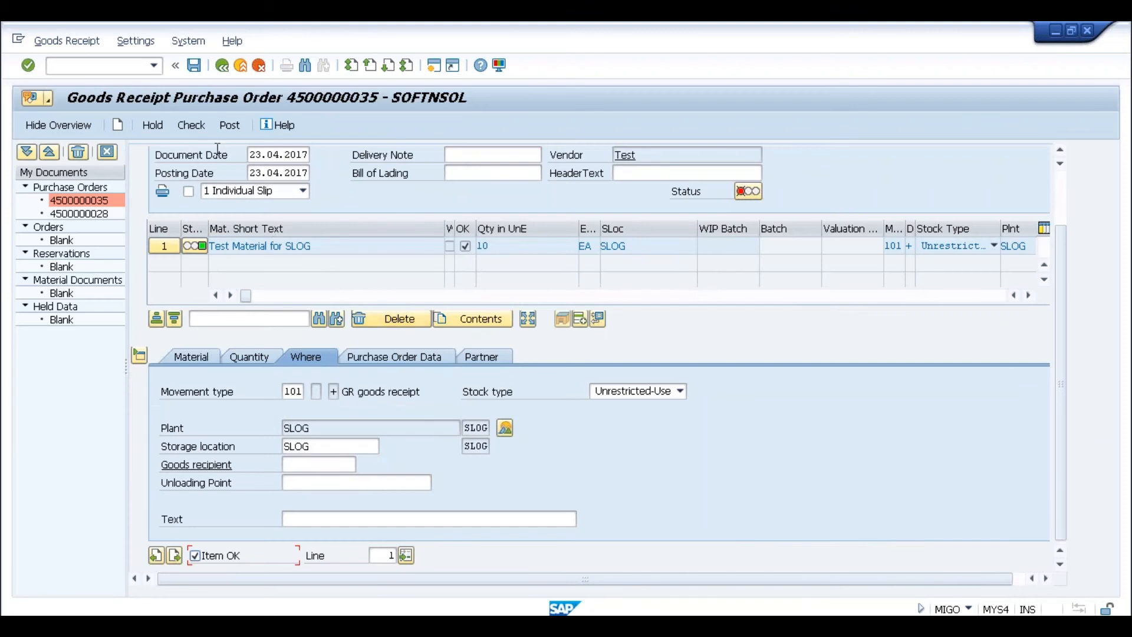
# - Recheck the goods receipt, highlight OMX1, ML Active and value 2 in the error help, and return to OMX1
pyautogui.click(195, 65)
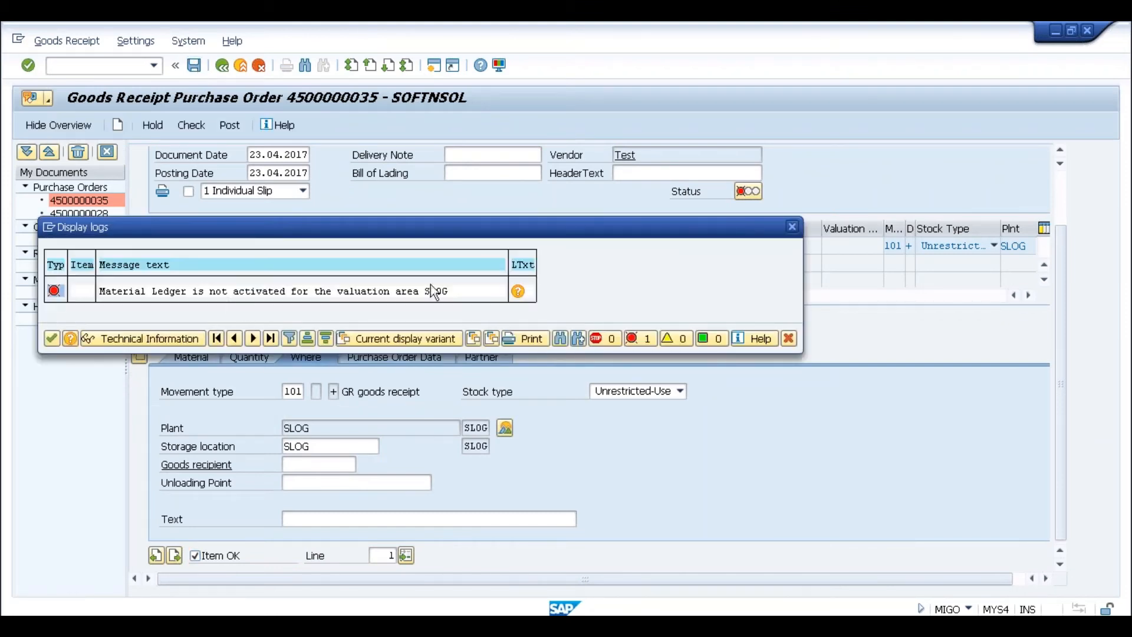
pyautogui.click(518, 292)
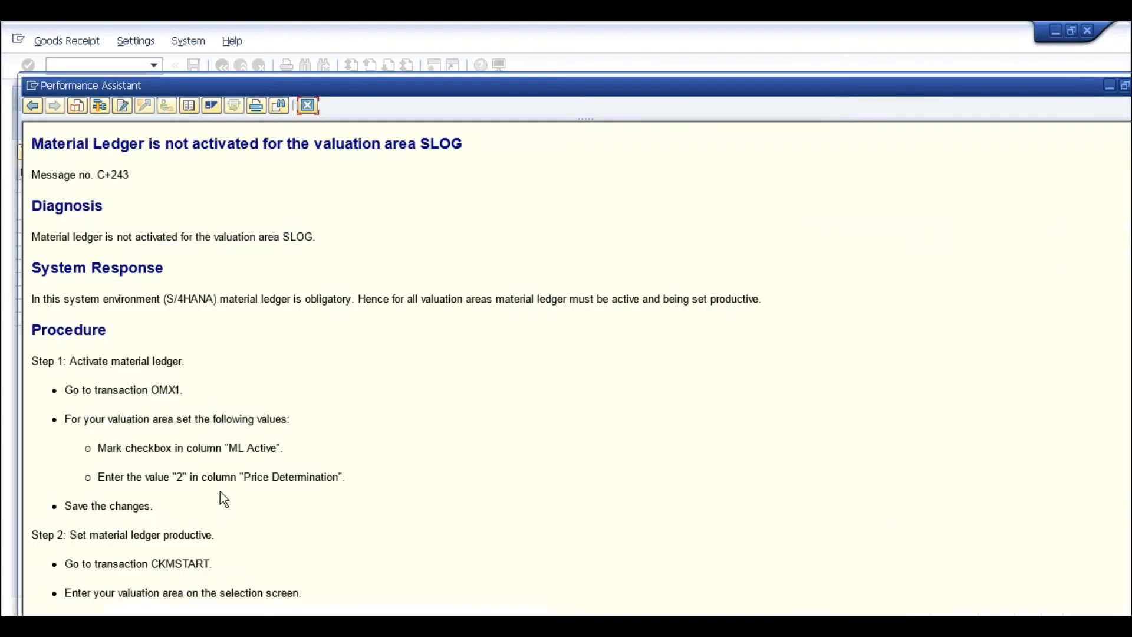
pyautogui.moveTo(152, 389); pyautogui.dragTo(186, 389)
pyautogui.moveTo(229, 448); pyautogui.dragTo(275, 448)
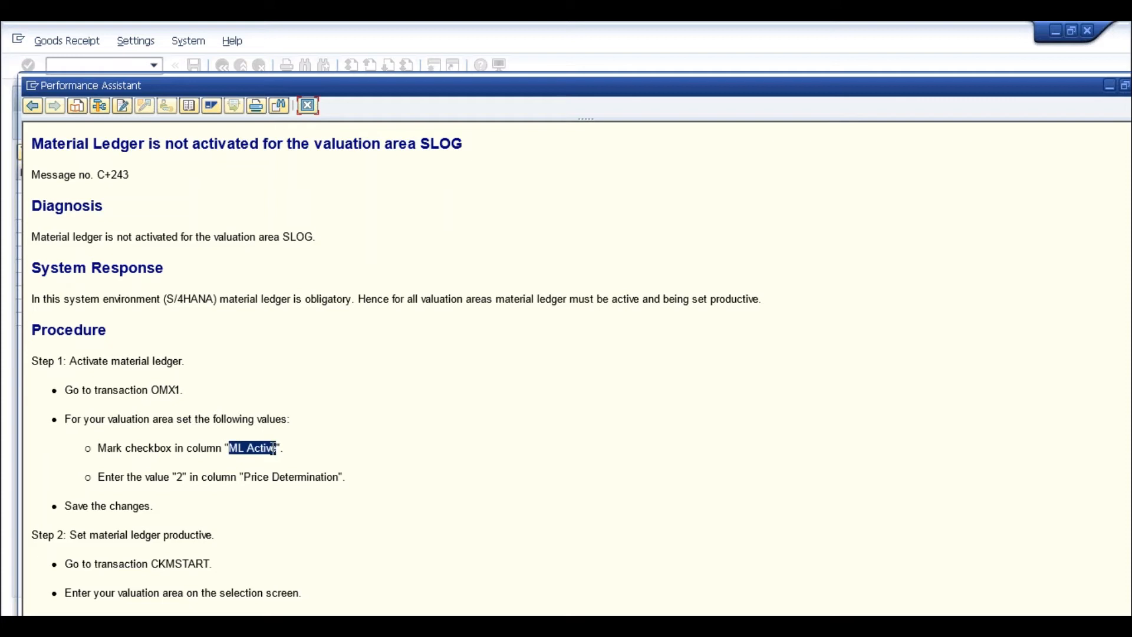
pyautogui.click(268, 480)
pyautogui.moveTo(174, 475); pyautogui.dragTo(189, 475)
pyautogui.hotkey('alt', 'Tab')
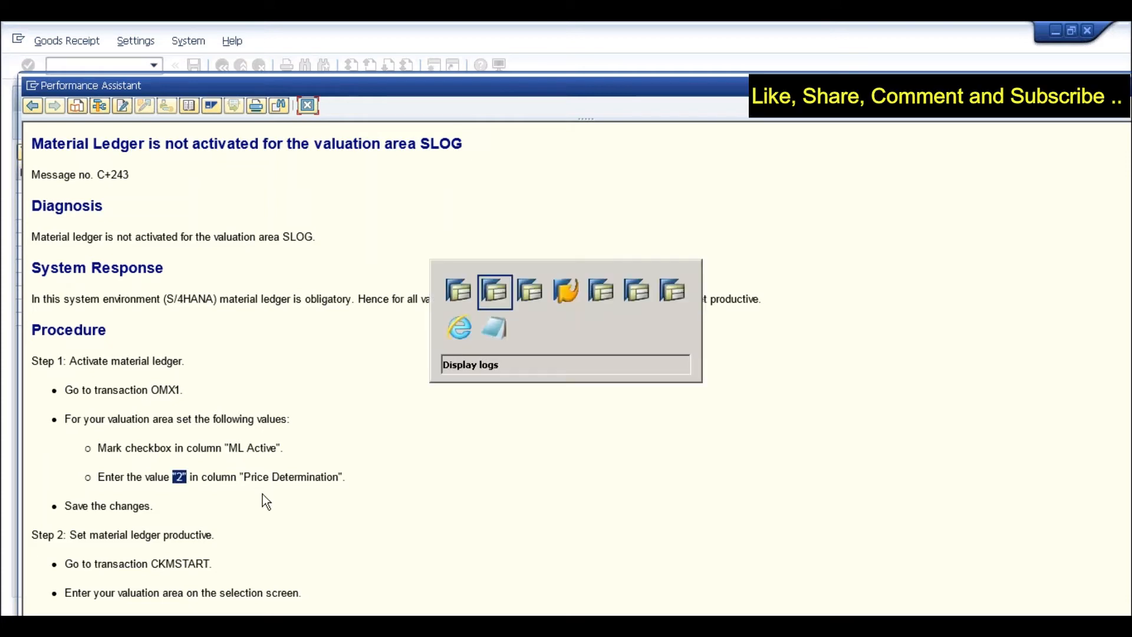
pyautogui.hotkey('alt', 'Tab')
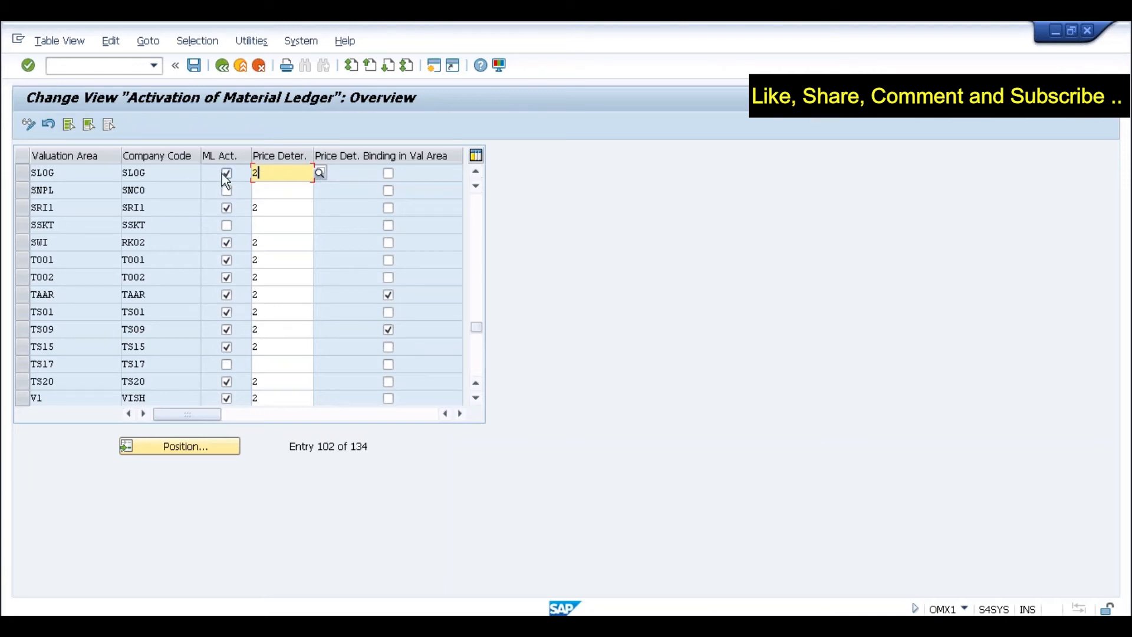
# - Close the open activation table and its activity list, then switch to the MYS4 implementation guide
pyautogui.hotkey('alt', 'Tab')
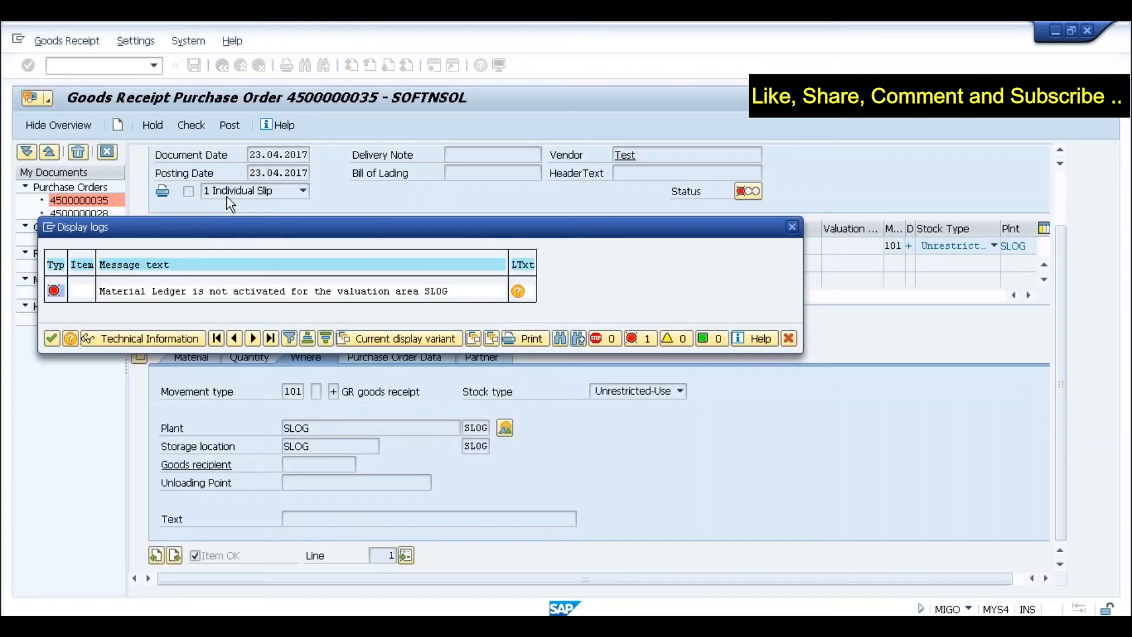
pyautogui.hotkey('alt', 'Tab')
pyautogui.press('Tab')
pyautogui.hotkey('alt', 'Tab')
pyautogui.hotkey('alt', 'Tab')
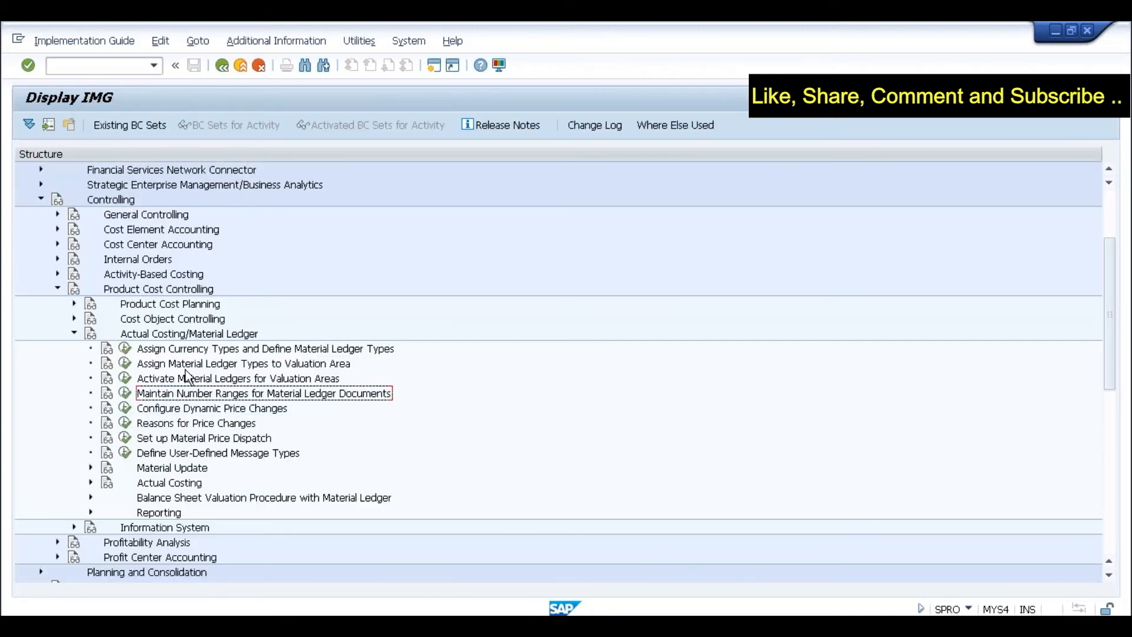
pyautogui.hotkey('alt', 'Tab')
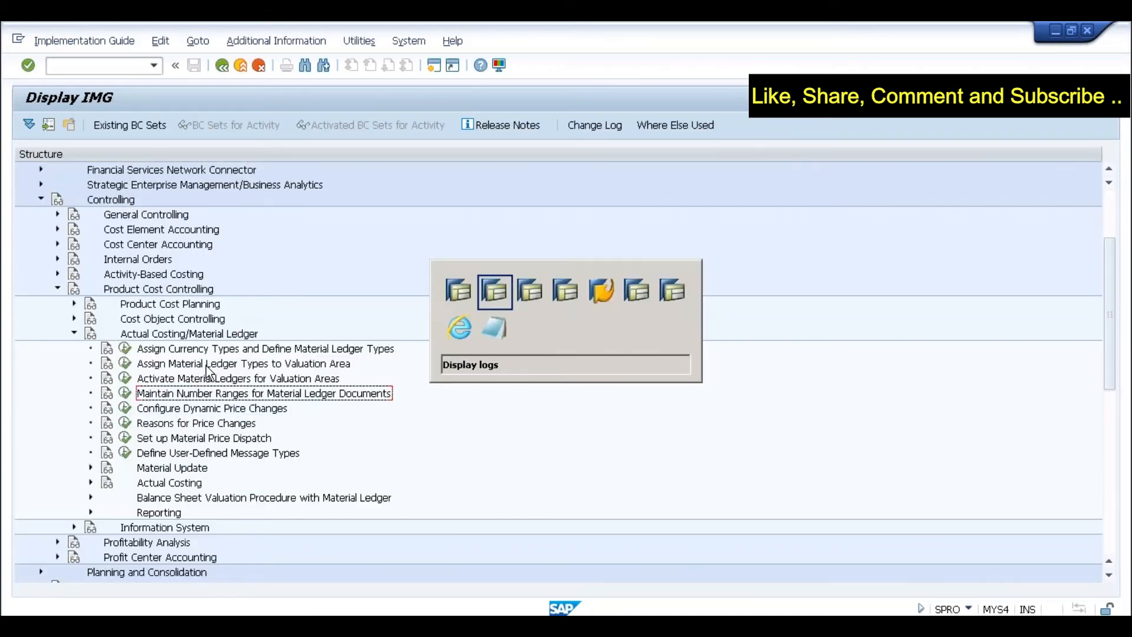
pyautogui.hotkey('alt', 'Tab')
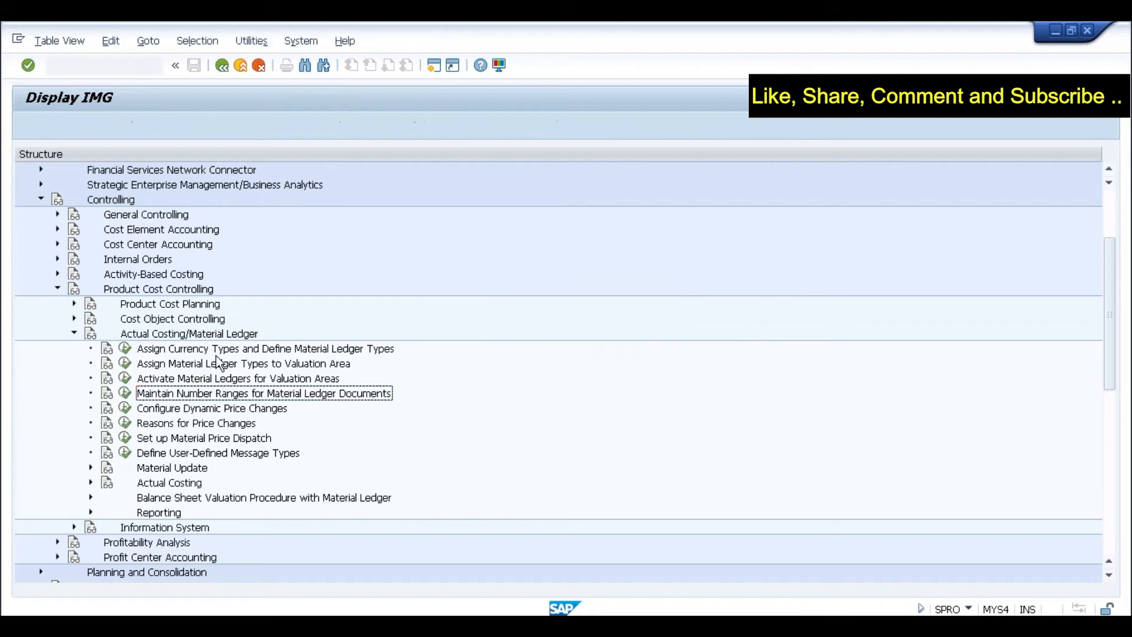
pyautogui.click(221, 64)
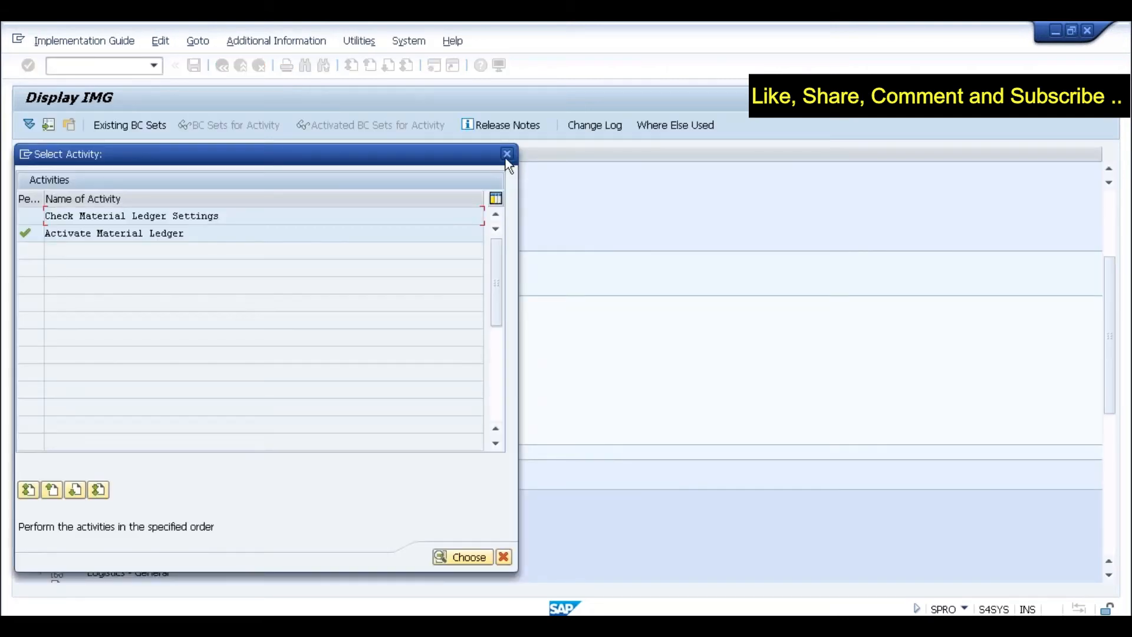
pyautogui.click(505, 157)
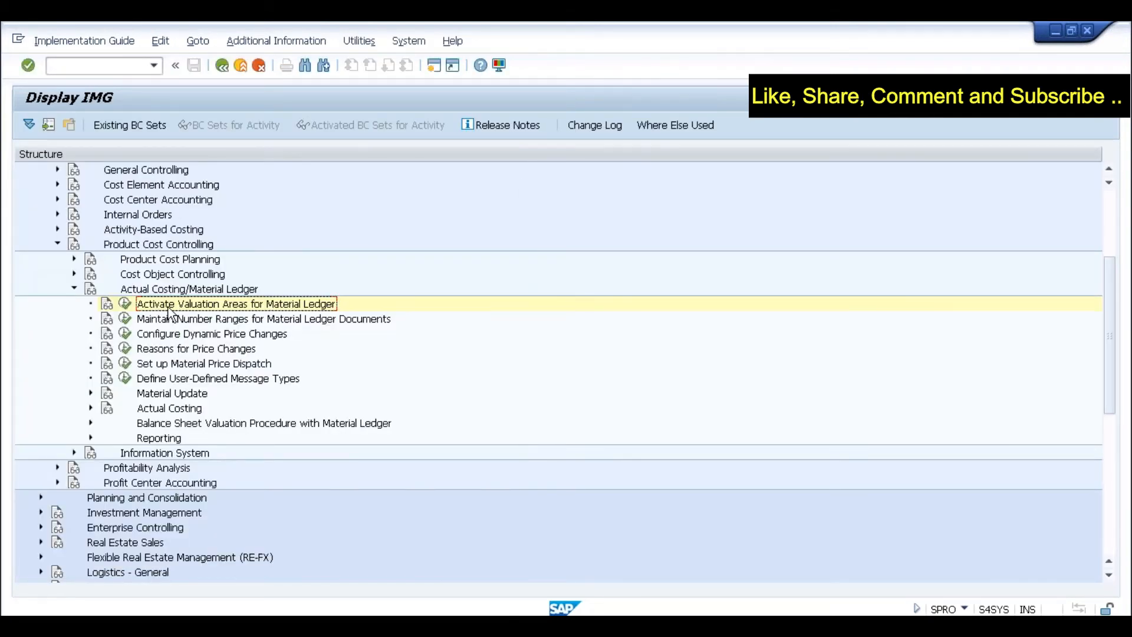
pyautogui.hotkey('alt', 'Tab')
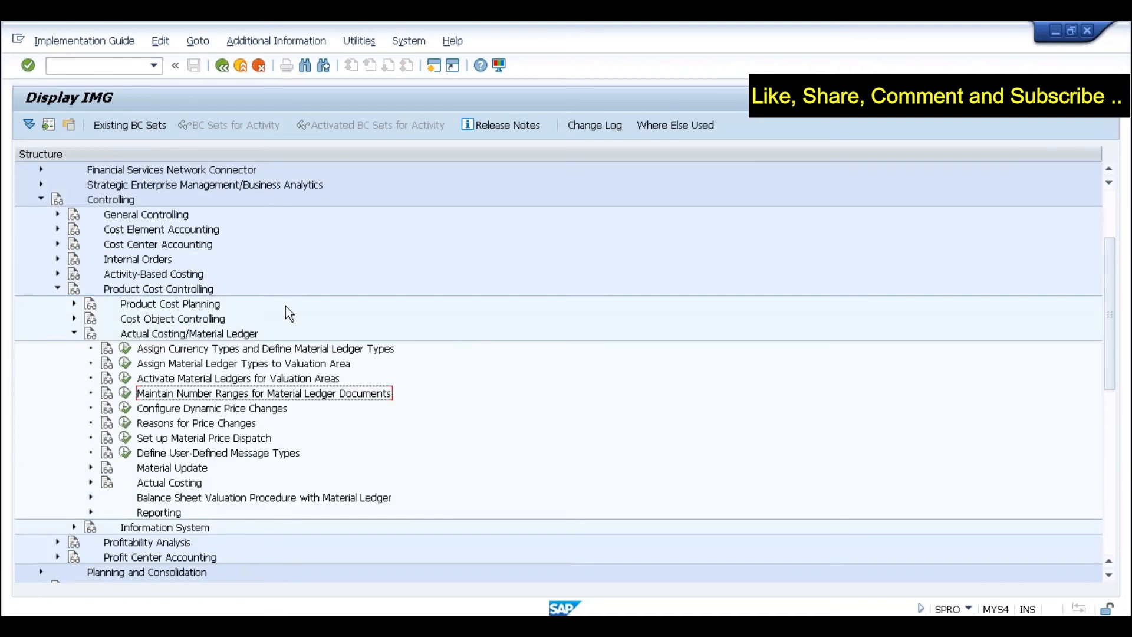
# - Browse the material ledger activities in the MYS4 IMG tree
pyautogui.click(192, 364)
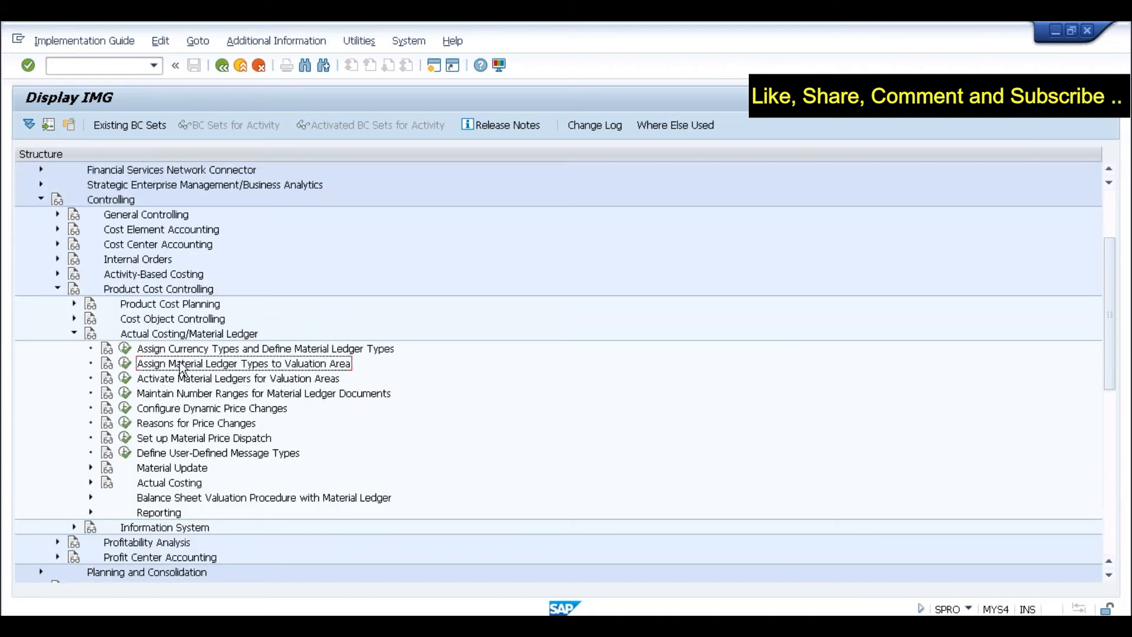
pyautogui.click(169, 380)
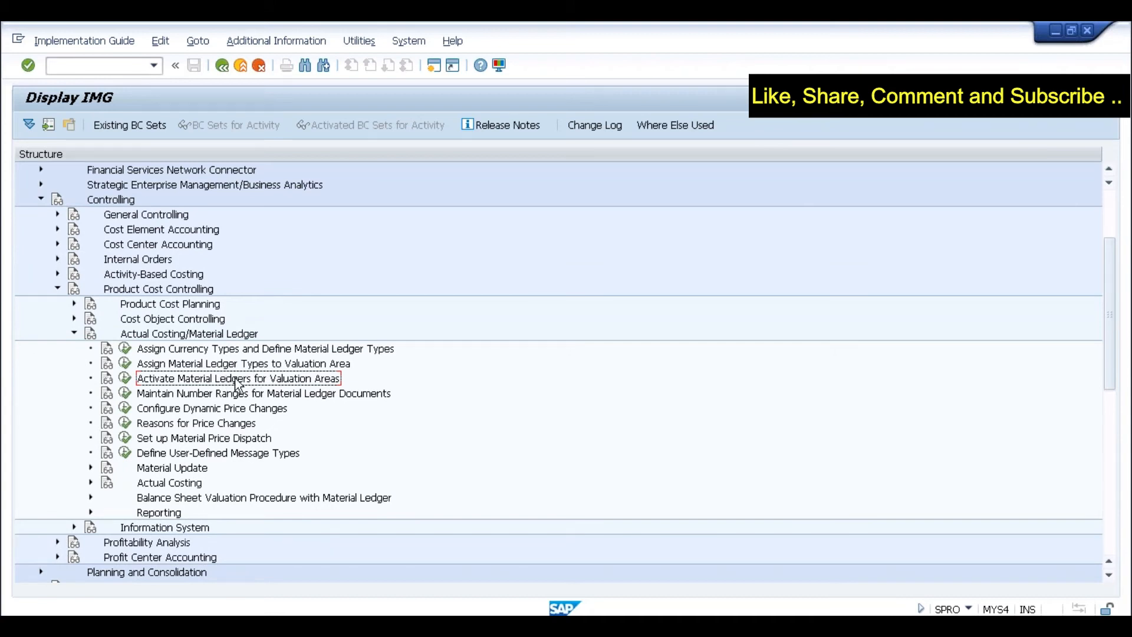
pyautogui.click(246, 349)
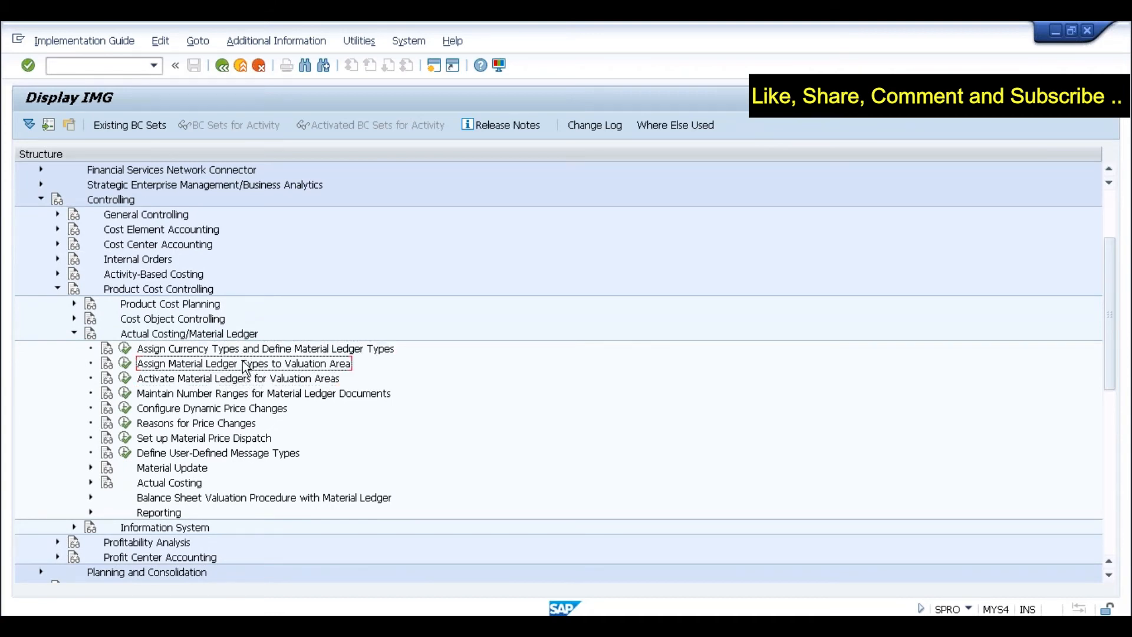
pyautogui.click(246, 364)
pyautogui.click(247, 350)
pyautogui.click(247, 364)
pyautogui.click(186, 379)
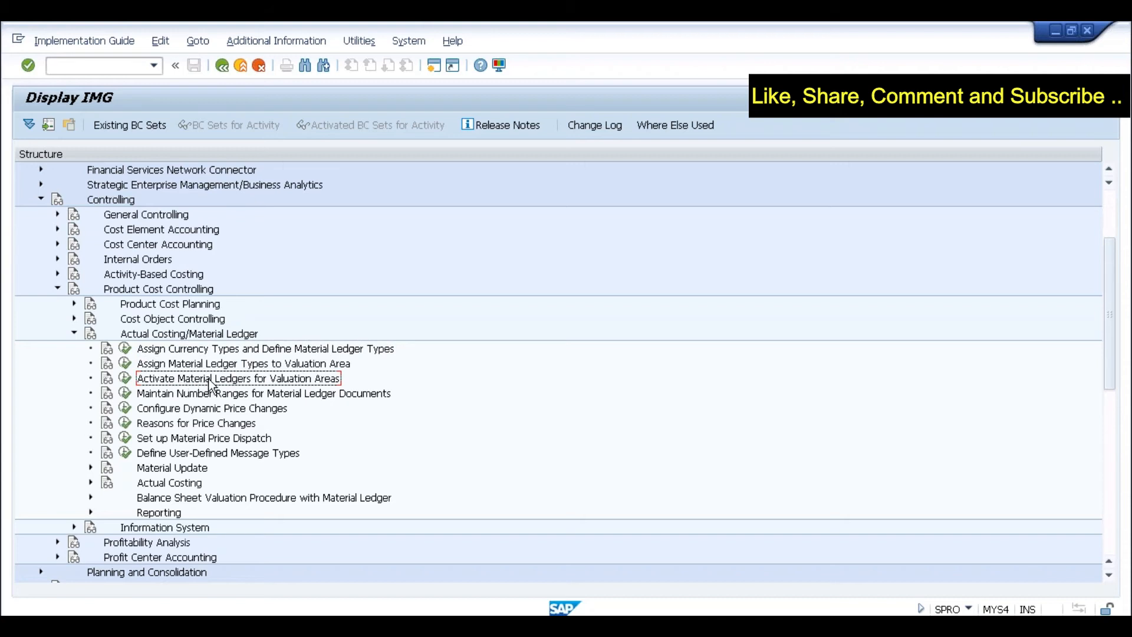
# - Run Activate Material Ledgers for Valuation Areas in the MYS4 IMG
pyautogui.click(221, 354)
pyautogui.click(218, 366)
pyautogui.click(220, 353)
pyautogui.click(219, 363)
pyautogui.click(221, 354)
pyautogui.click(219, 366)
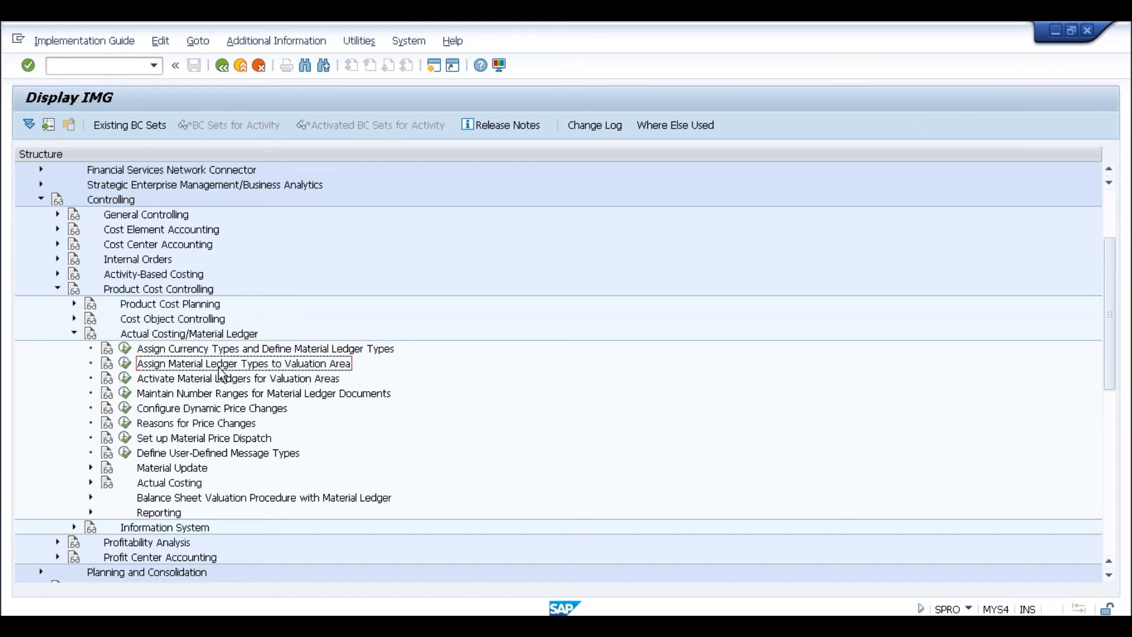
pyautogui.click(165, 380)
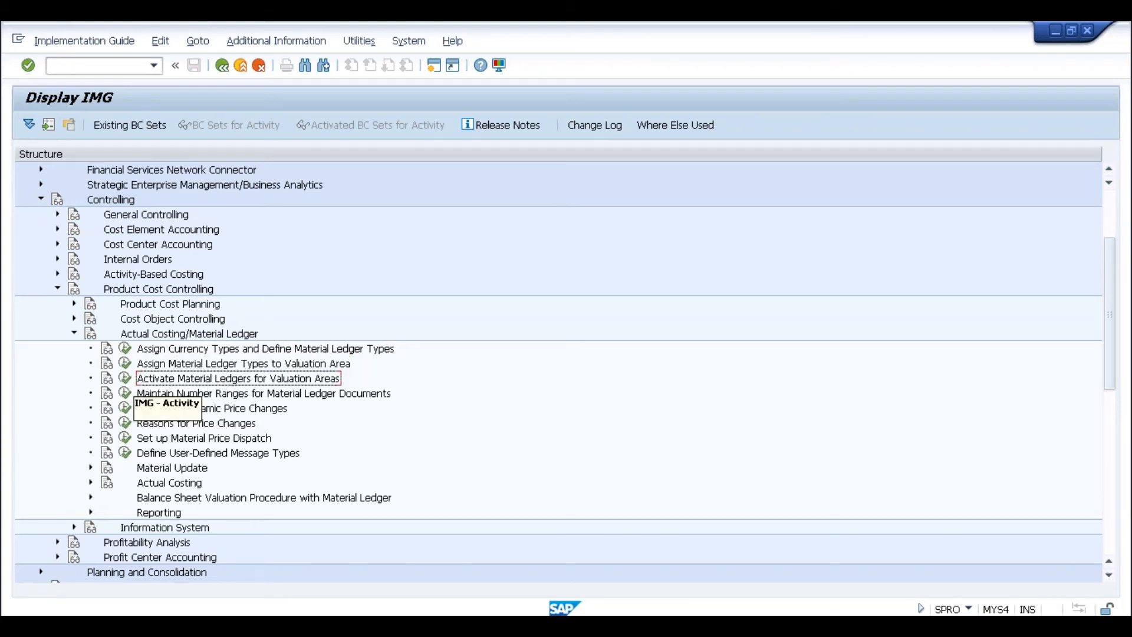
pyautogui.click(126, 380)
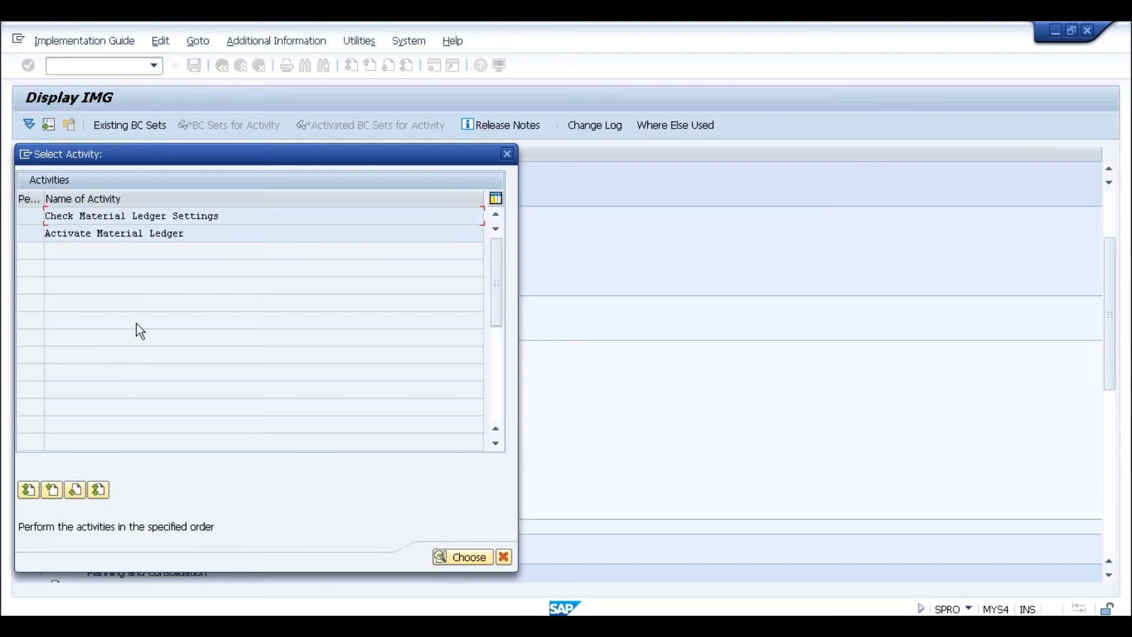
# - Open the Activate Material Ledger table in both the MYS4 and S4SYS systems
pyautogui.doubleClick(150, 233)
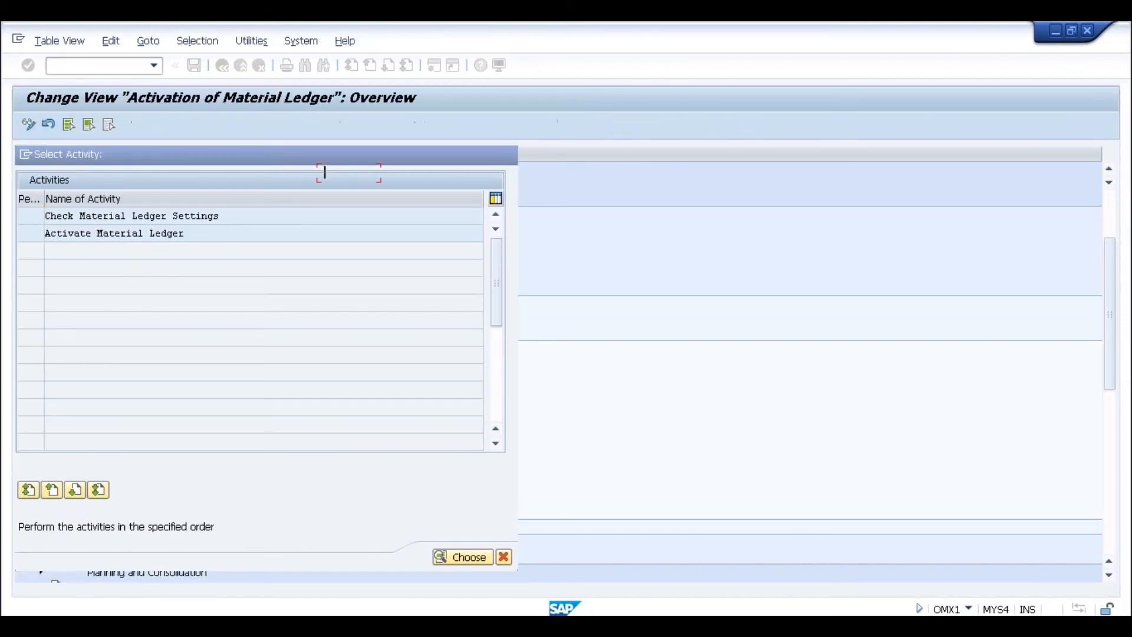
pyautogui.hotkey('alt', 'Tab')
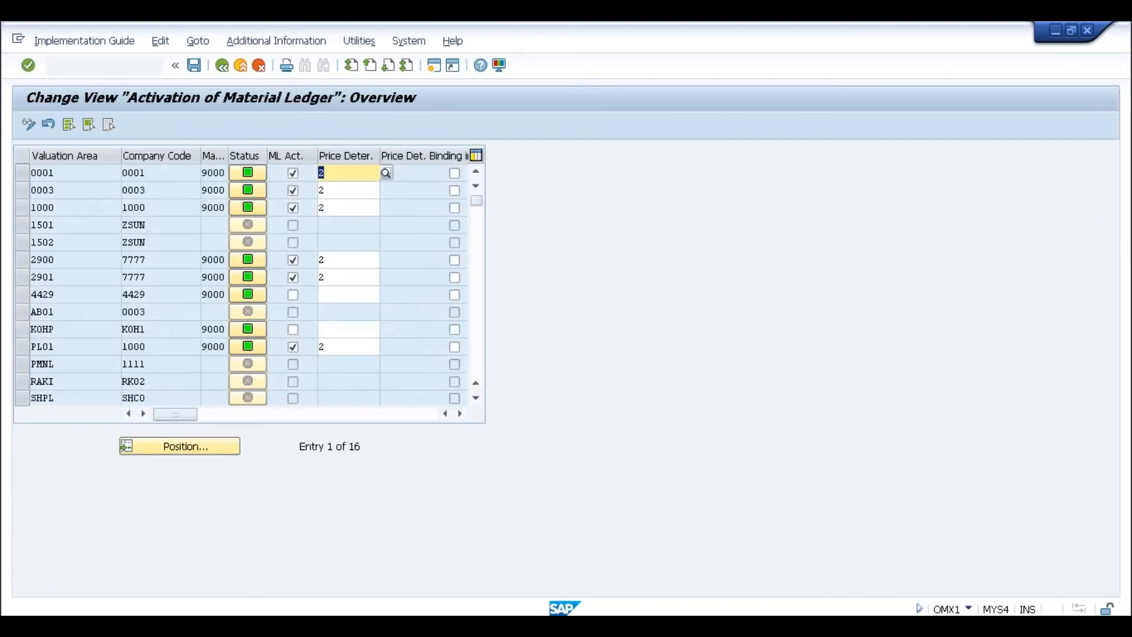
pyautogui.click(125, 303)
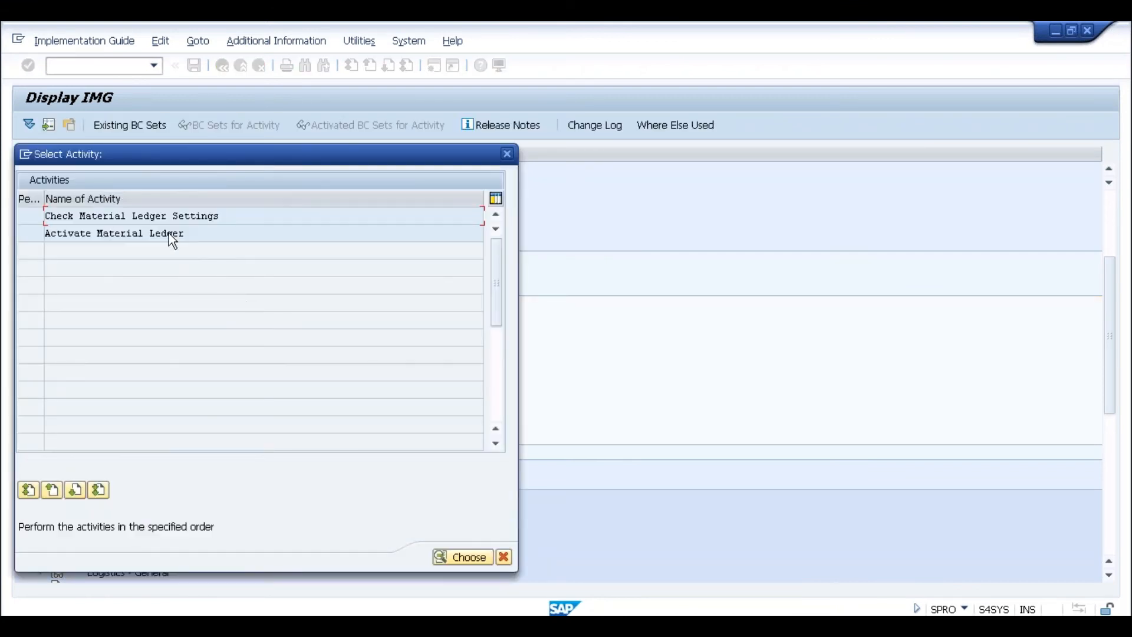
pyautogui.doubleClick(168, 233)
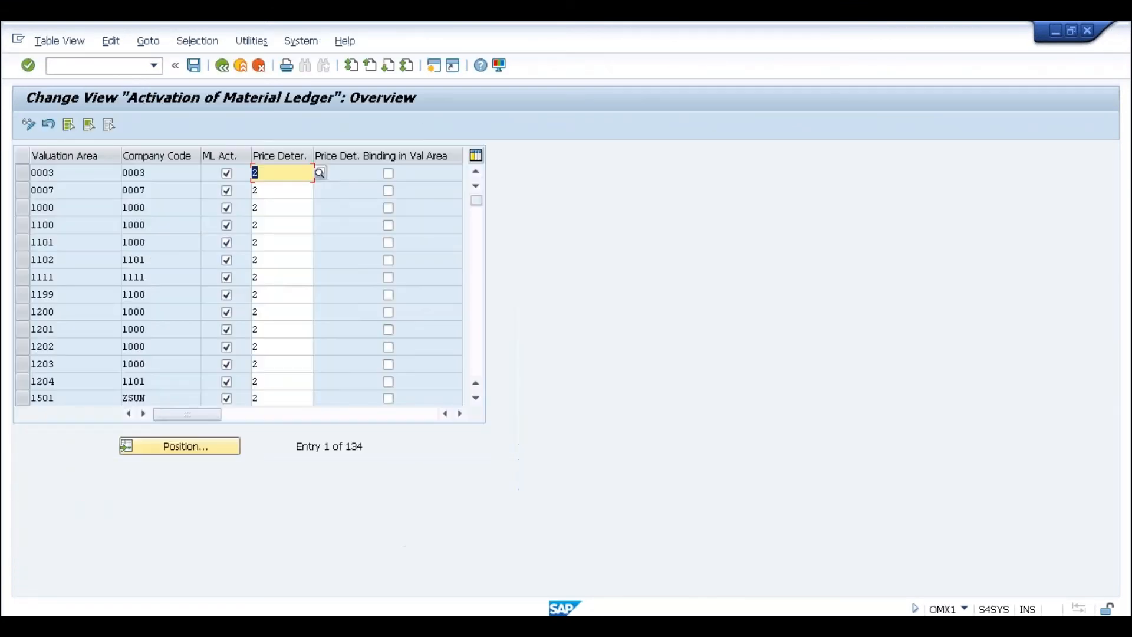
# - Compare valuation areas 0001 and 0003 across both tables, then close the table and activity list
pyautogui.click(174, 177)
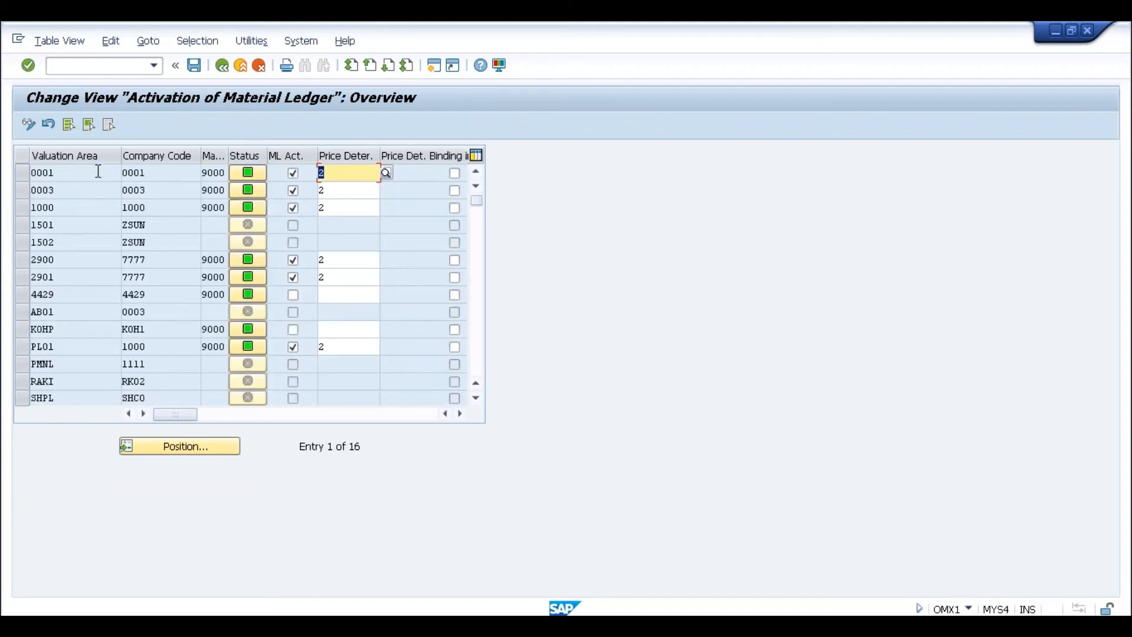
pyautogui.click(134, 172)
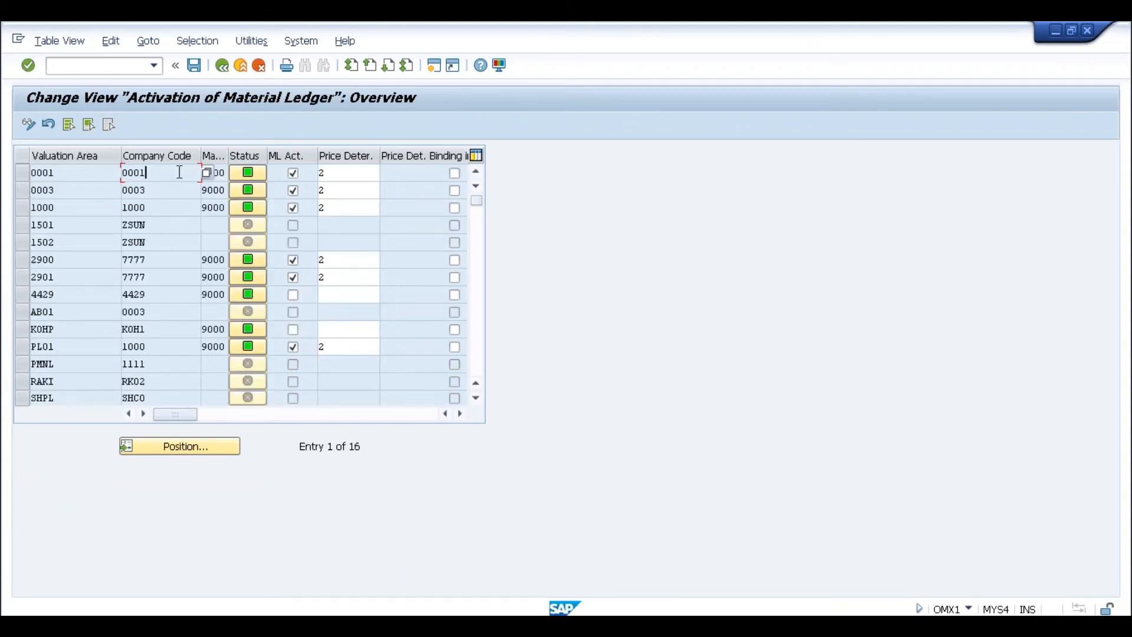
pyautogui.hotkey('alt', 'Tab')
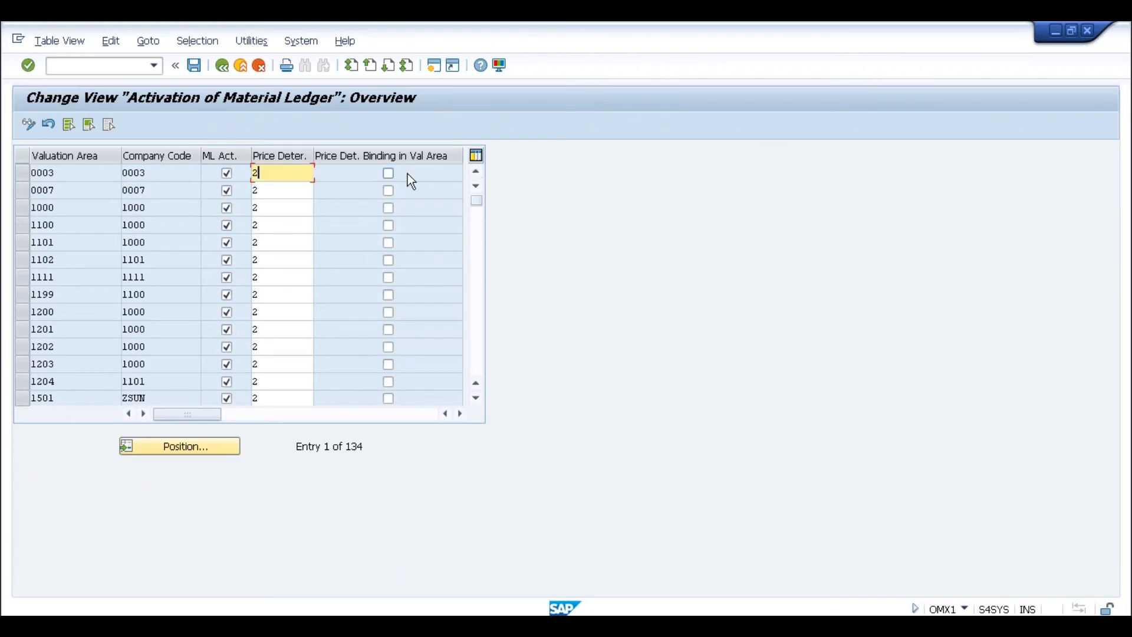
pyautogui.hotkey('alt', 'Tab')
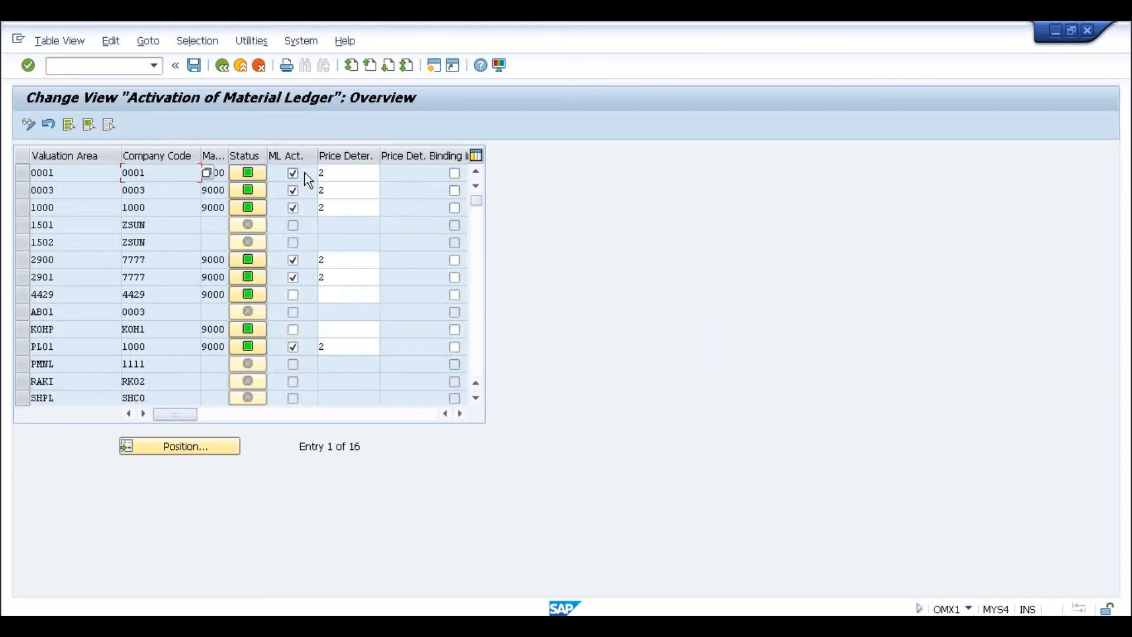
pyautogui.click(324, 172)
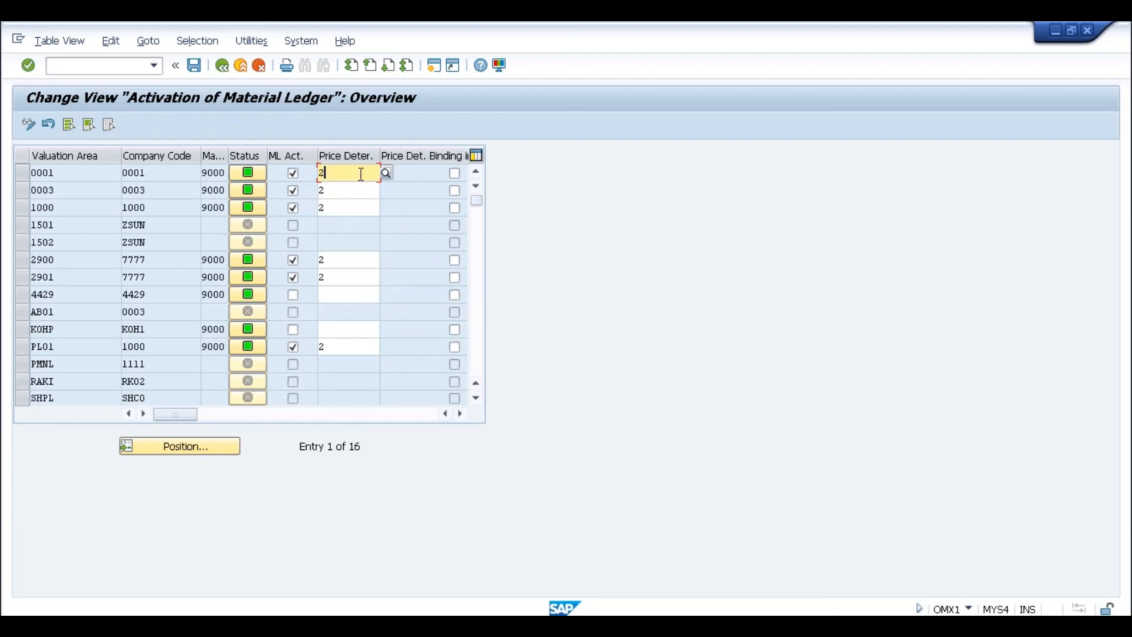
pyautogui.click(214, 172)
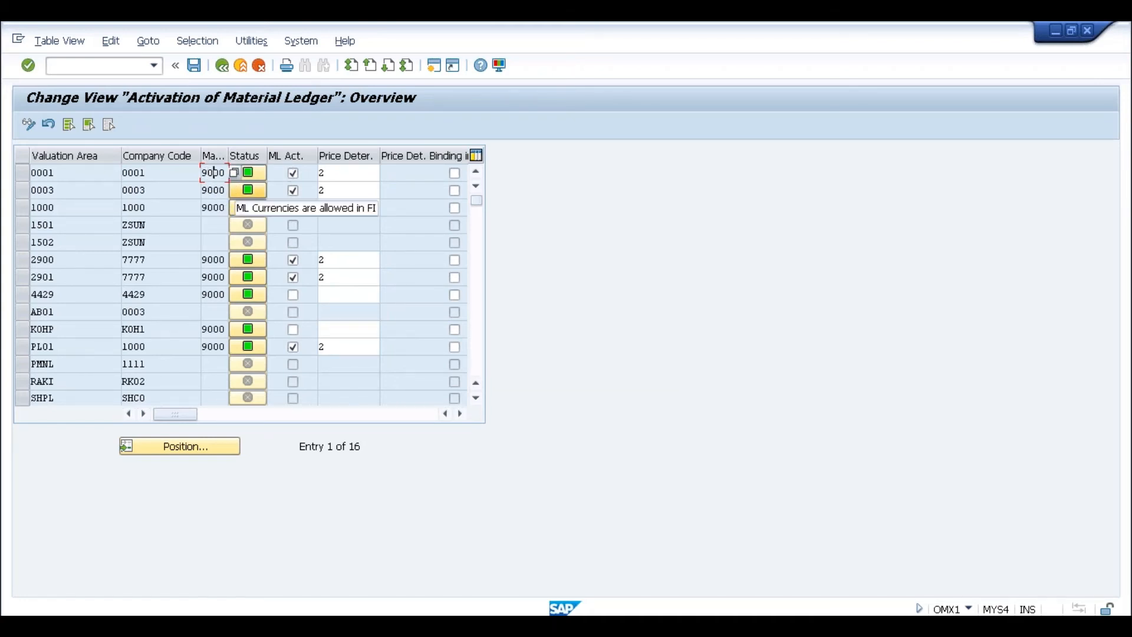
pyautogui.click(222, 65)
pyautogui.click(507, 155)
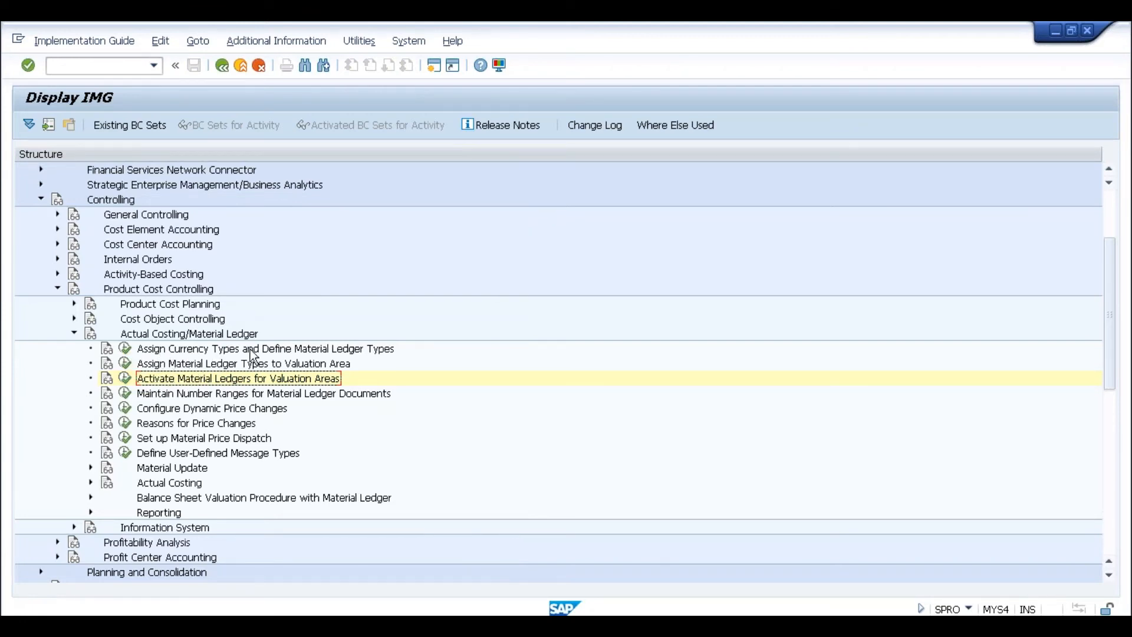
# - Open Define Material Ledger Types (OMX2) and select the existing ML type 9000 row
pyautogui.click(125, 349)
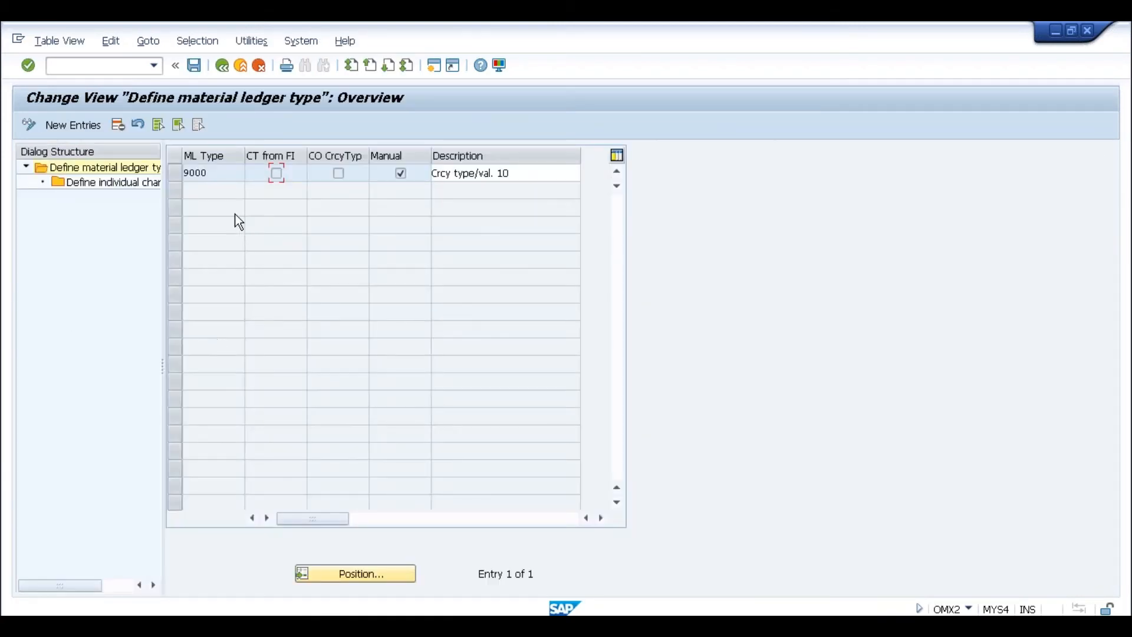
pyautogui.click(208, 172)
pyautogui.press('Tab')
pyautogui.click(211, 173)
pyautogui.click(174, 173)
pyautogui.doubleClick(127, 183)
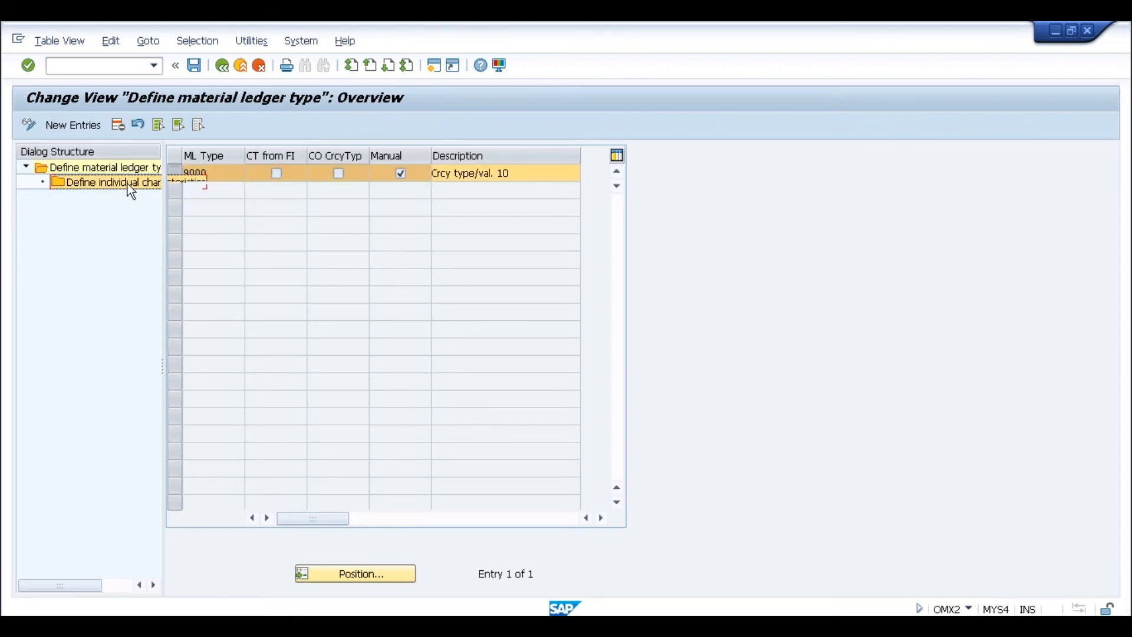
pyautogui.click(214, 228)
pyautogui.click(329, 233)
pyautogui.click(366, 228)
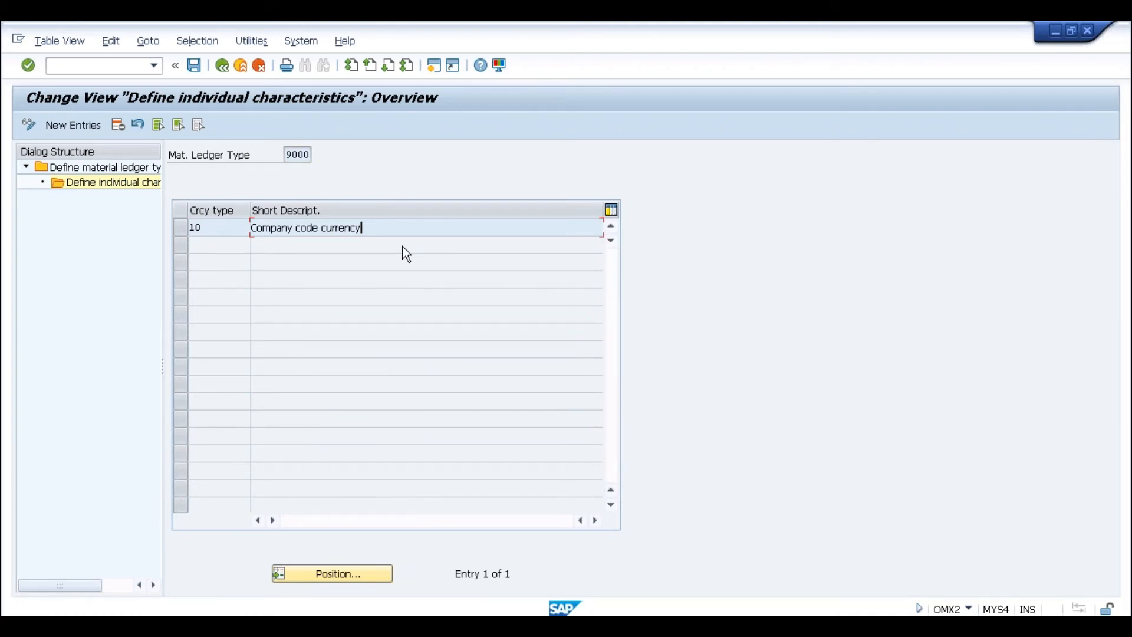
pyautogui.click(224, 233)
pyautogui.click(87, 125)
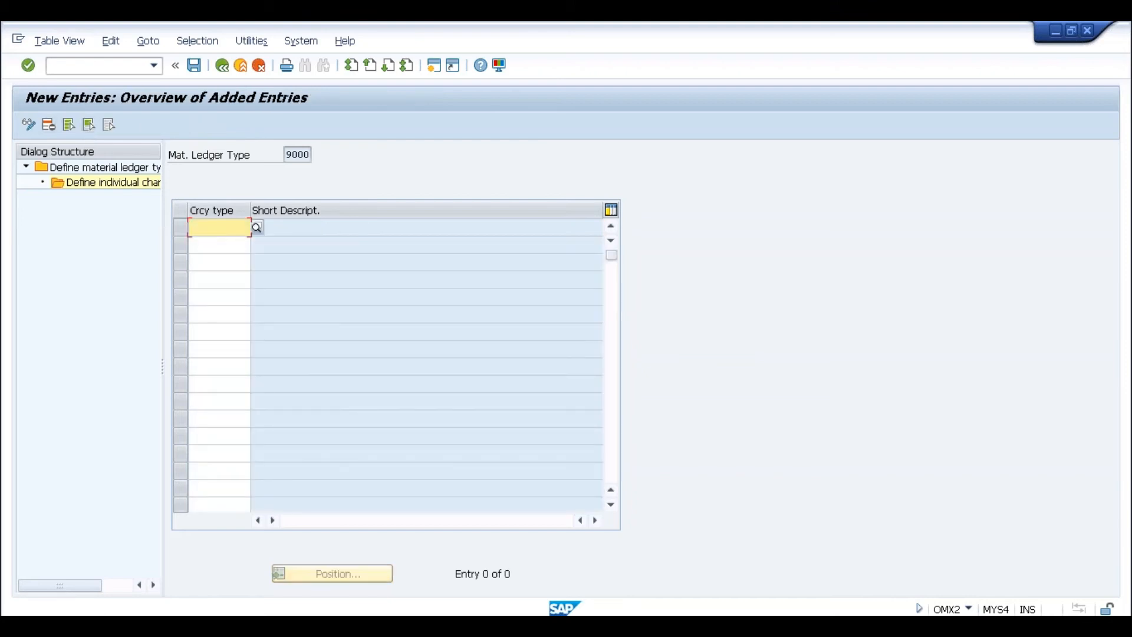
pyautogui.press('F4')
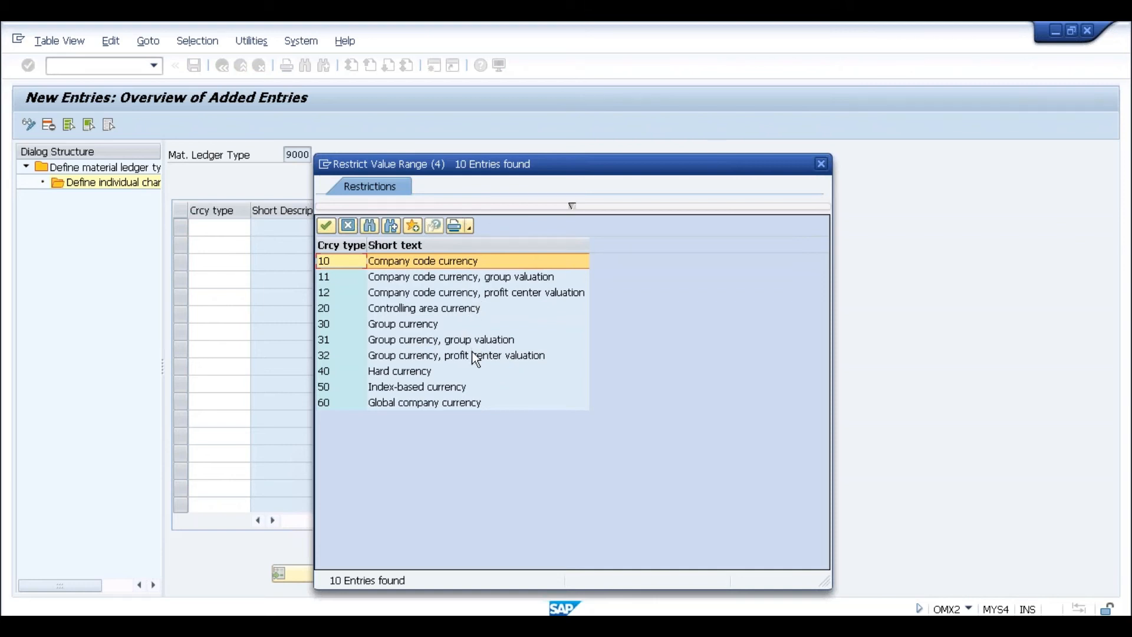
pyautogui.doubleClick(439, 310)
pyautogui.press('Return')
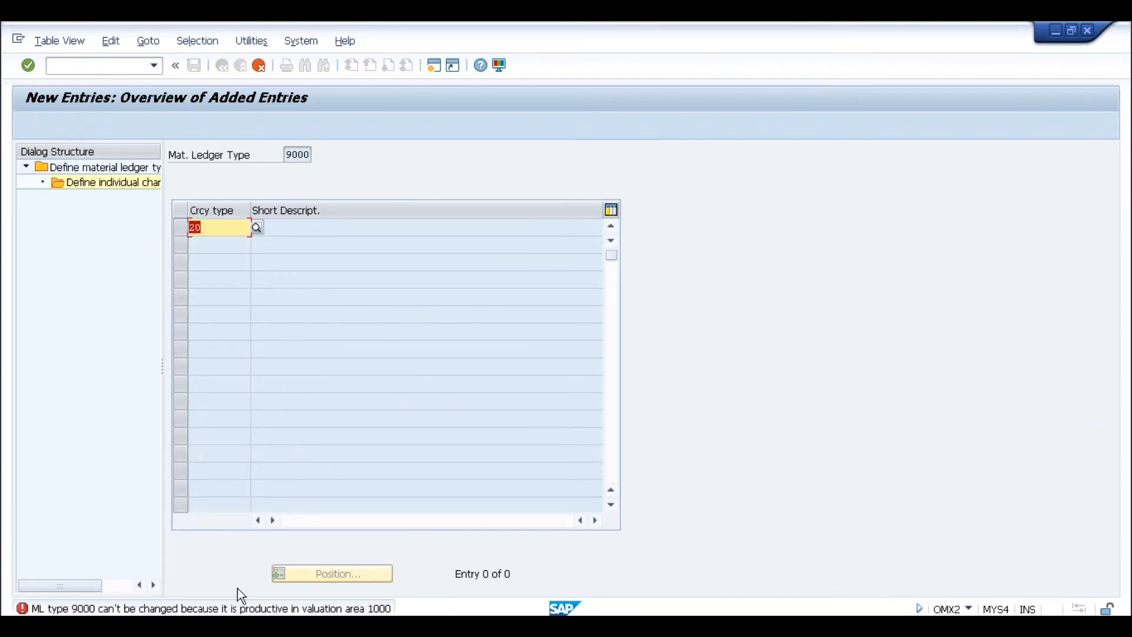
pyautogui.click(291, 155)
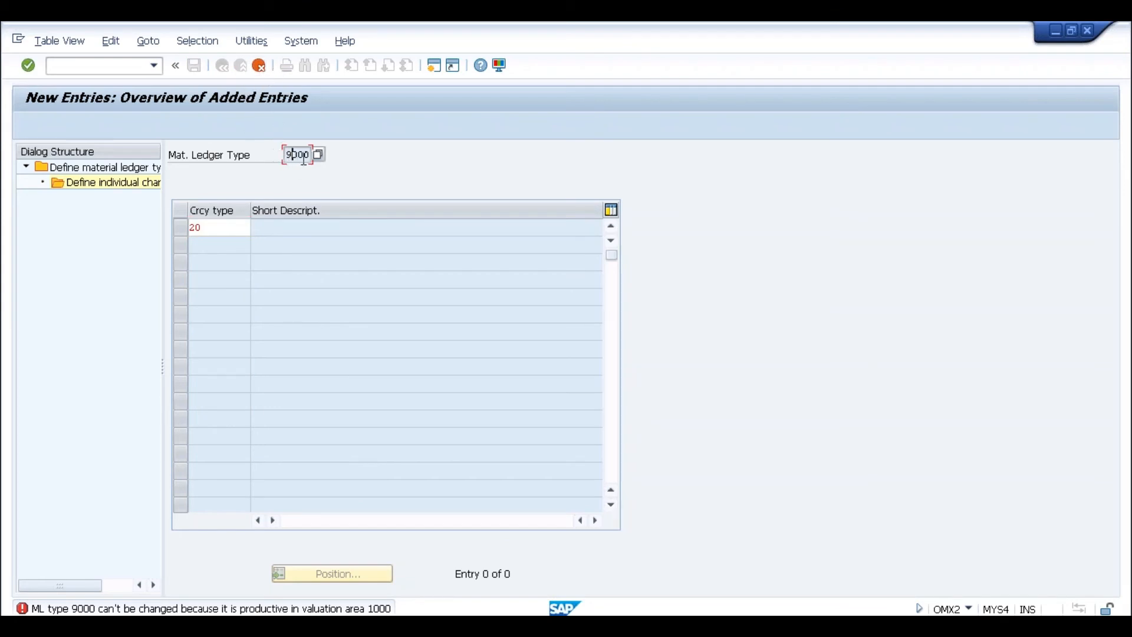
pyautogui.click(263, 69)
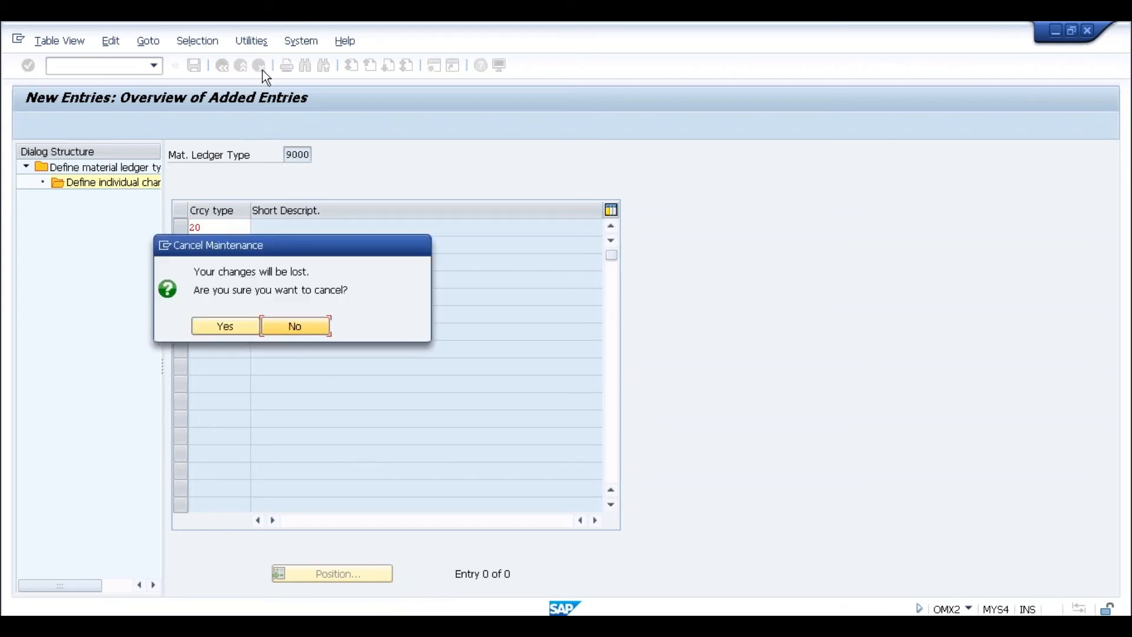
pyautogui.click(239, 326)
pyautogui.click(222, 65)
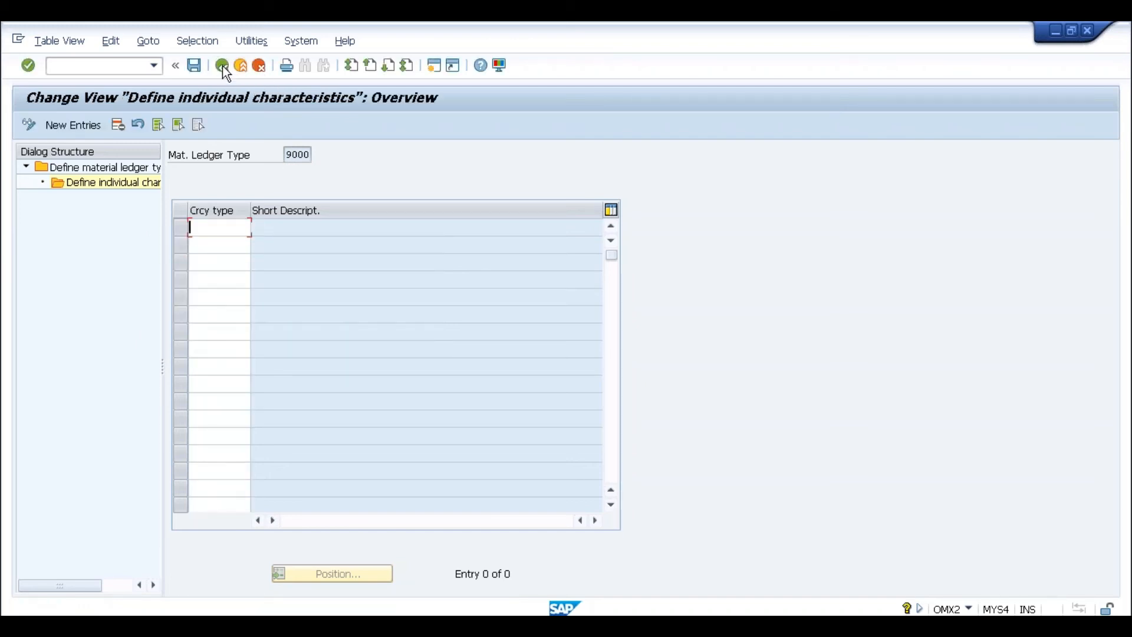
pyautogui.click(223, 65)
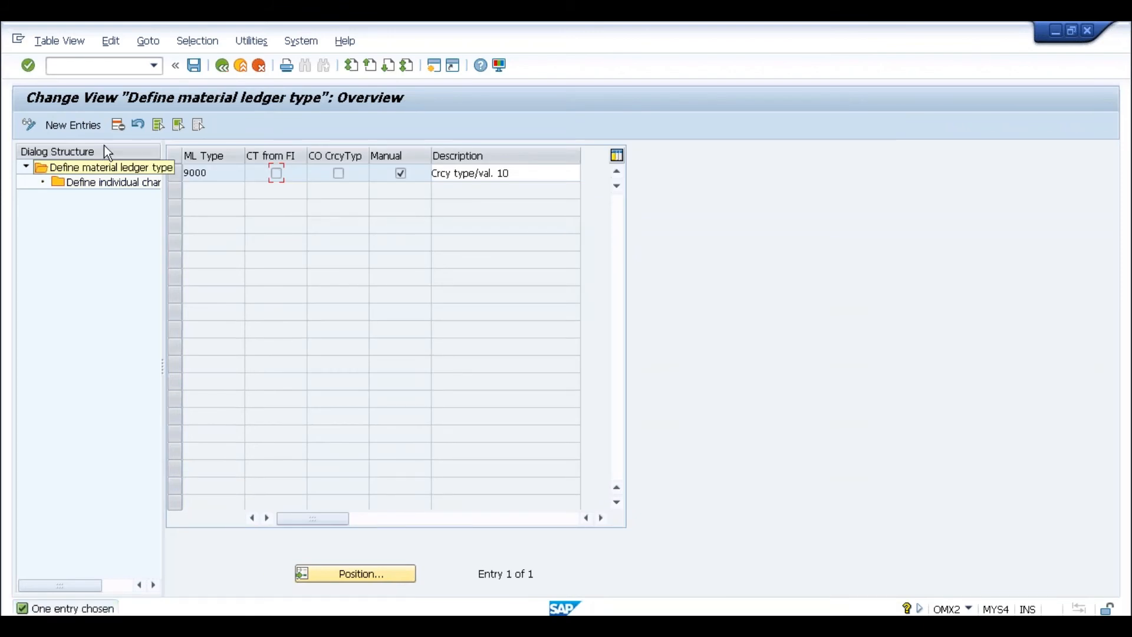
# - Create material ledger type TEST and open its individual characteristics
pyautogui.click(90, 128)
pyautogui.write('TEST')
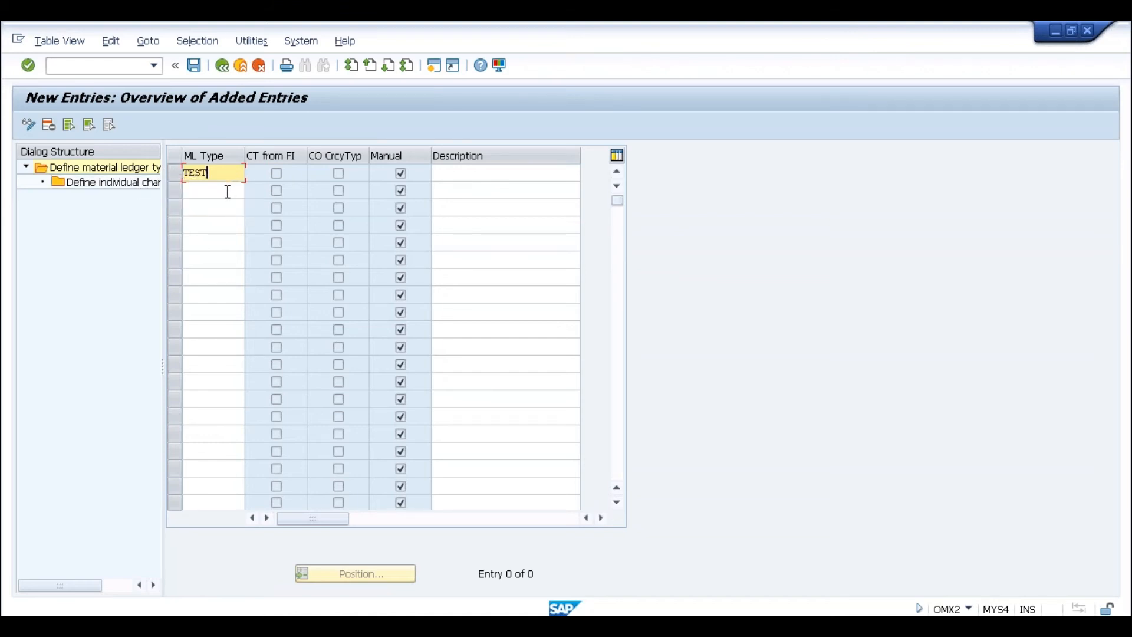
pyautogui.press('Return')
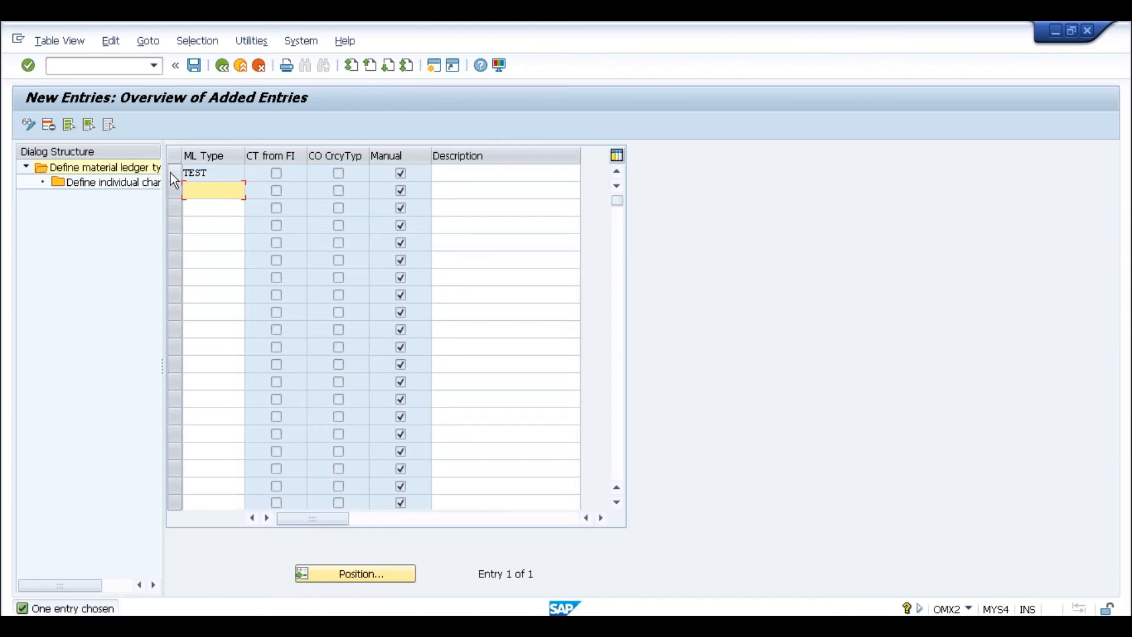
pyautogui.click(174, 173)
pyautogui.doubleClick(152, 186)
# - Add currency types 20 Controlling area, 30 Group and 40 Hard currency to TEST
pyautogui.click(217, 229)
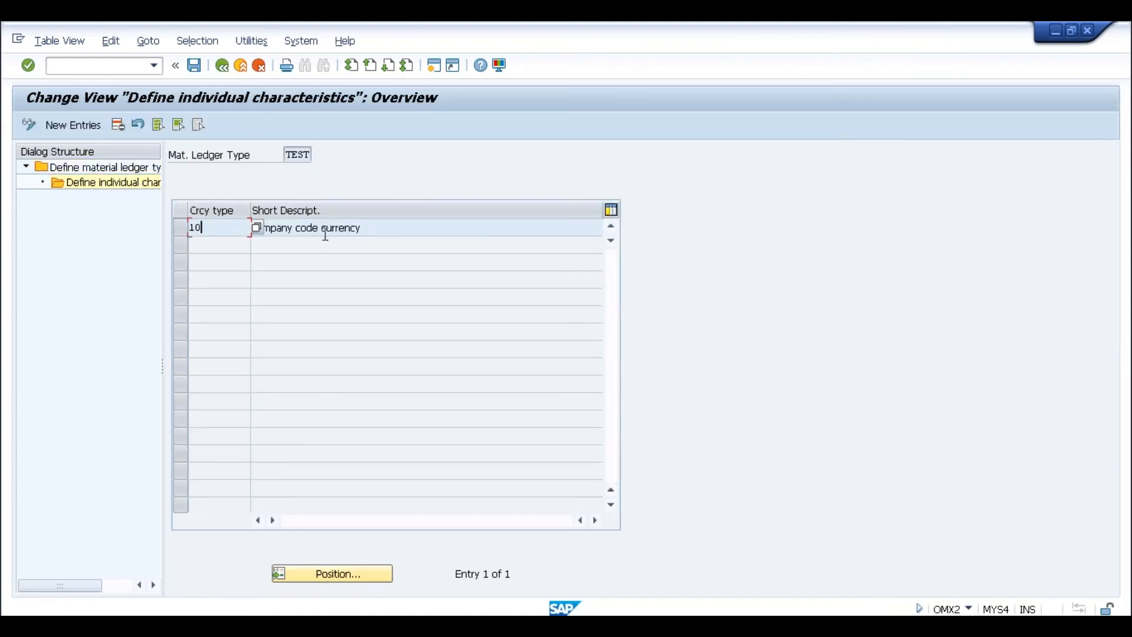
pyautogui.click(88, 126)
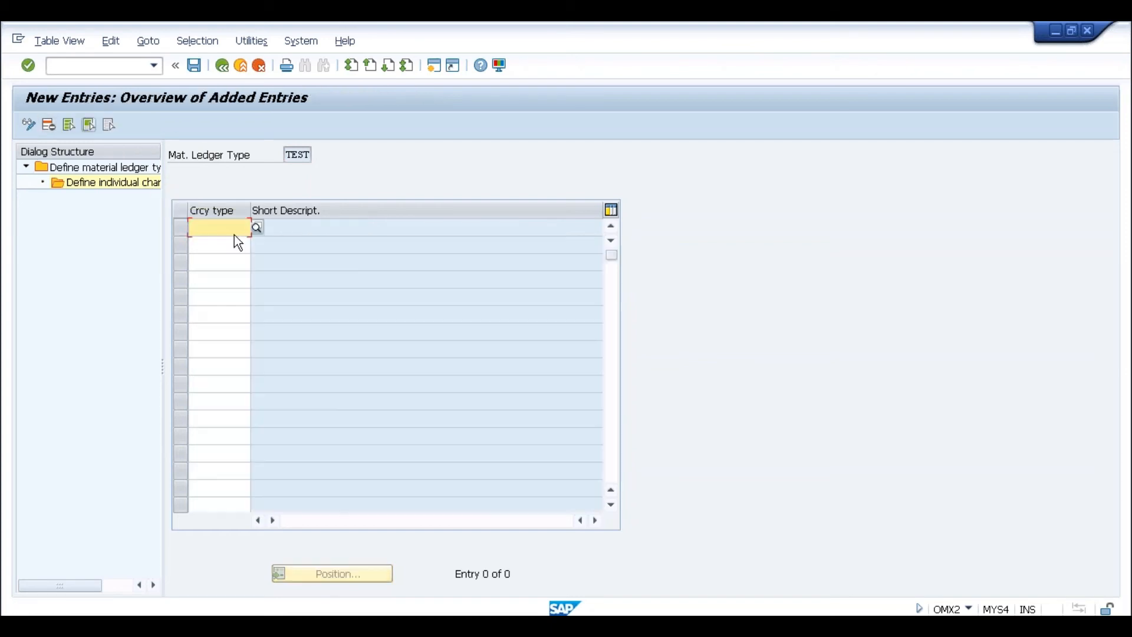
pyautogui.click(257, 228)
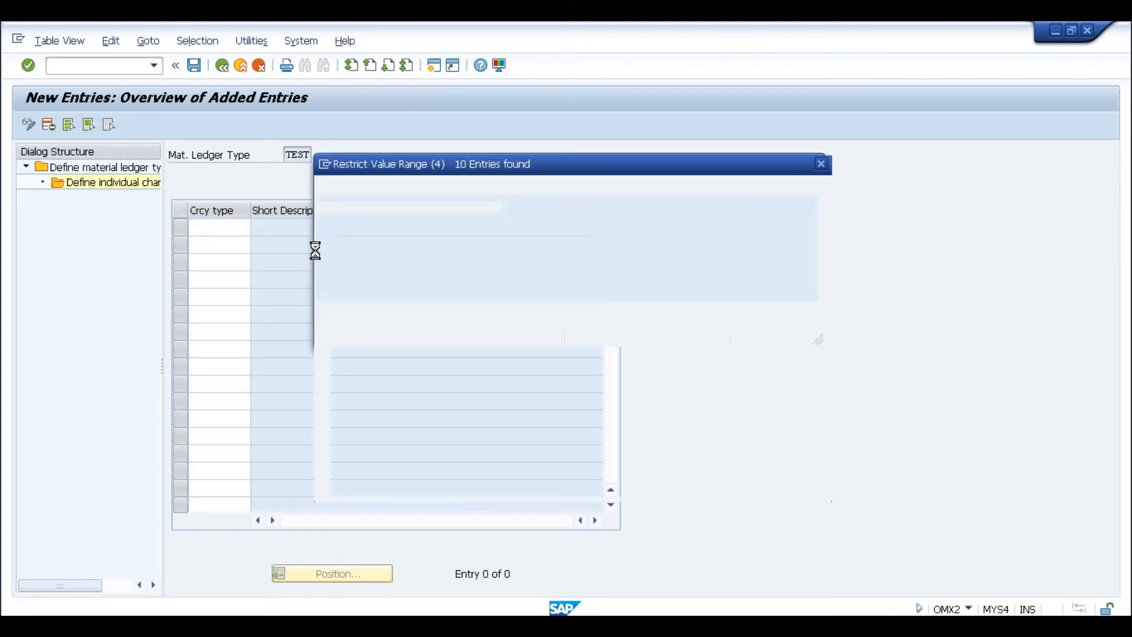
pyautogui.doubleClick(351, 309)
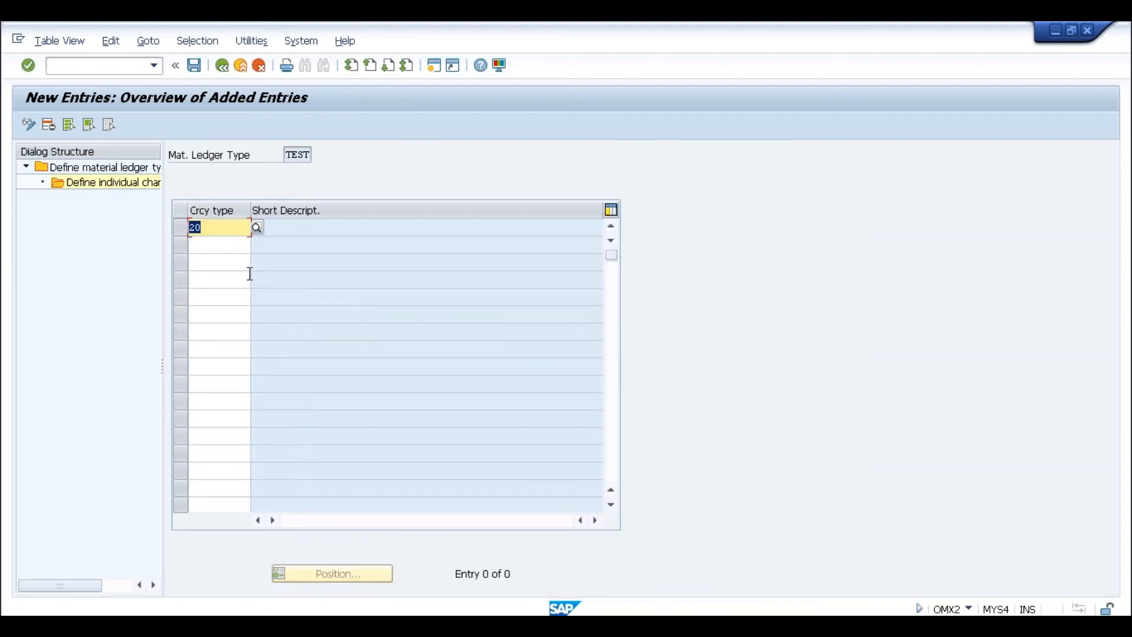
pyautogui.press('Return')
pyautogui.click(257, 244)
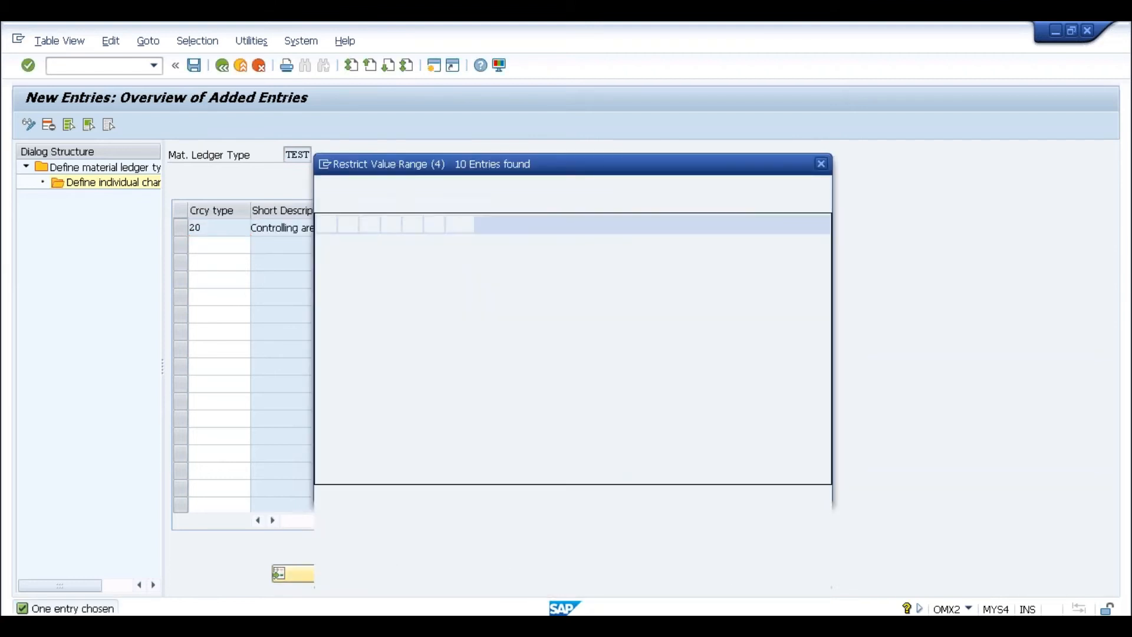
pyautogui.doubleClick(382, 324)
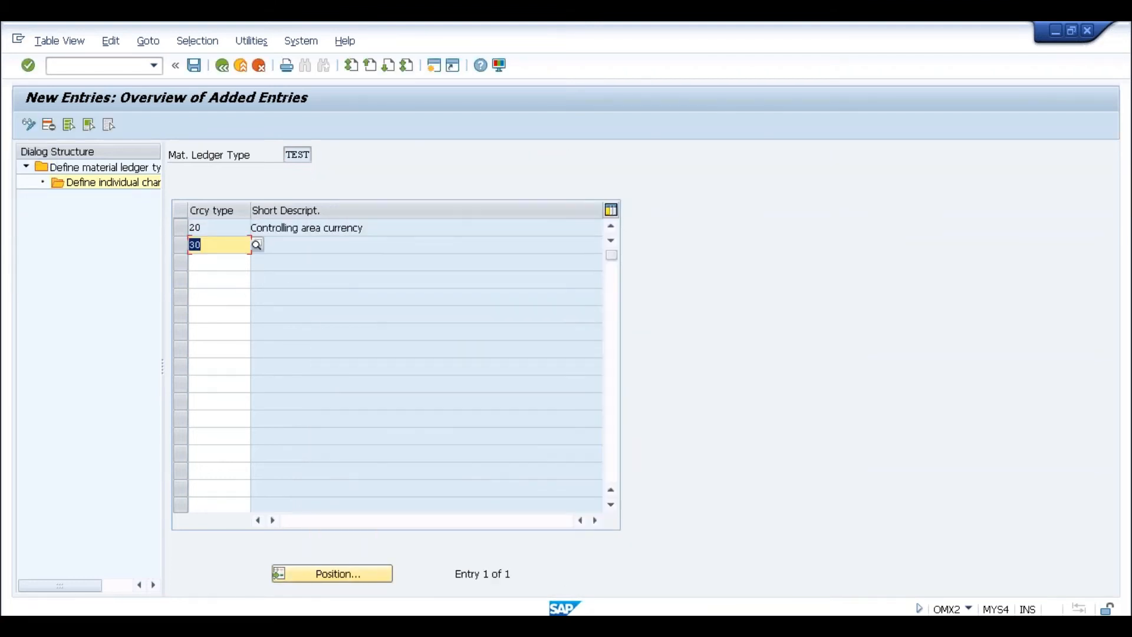
pyautogui.press('Return')
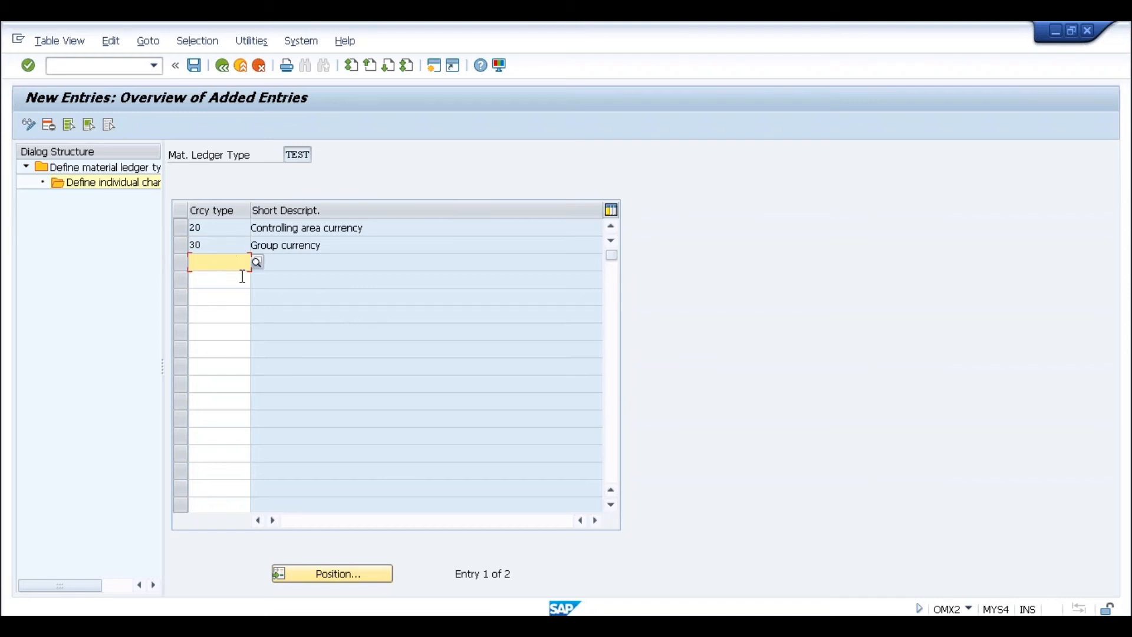
pyautogui.click(257, 262)
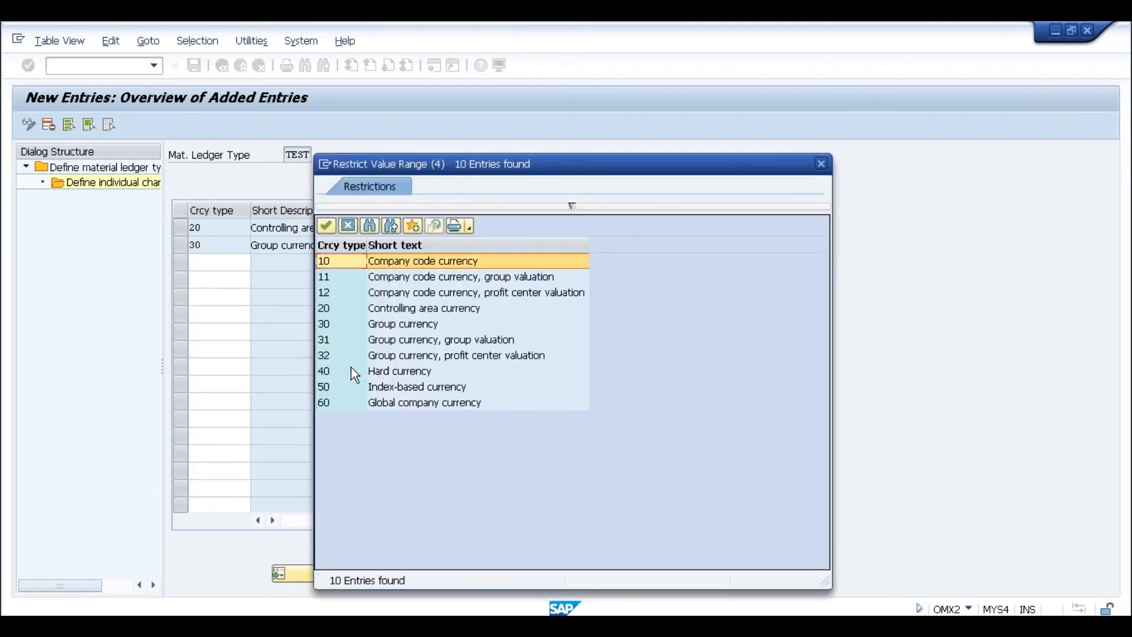
pyautogui.doubleClick(351, 368)
pyautogui.press('Return')
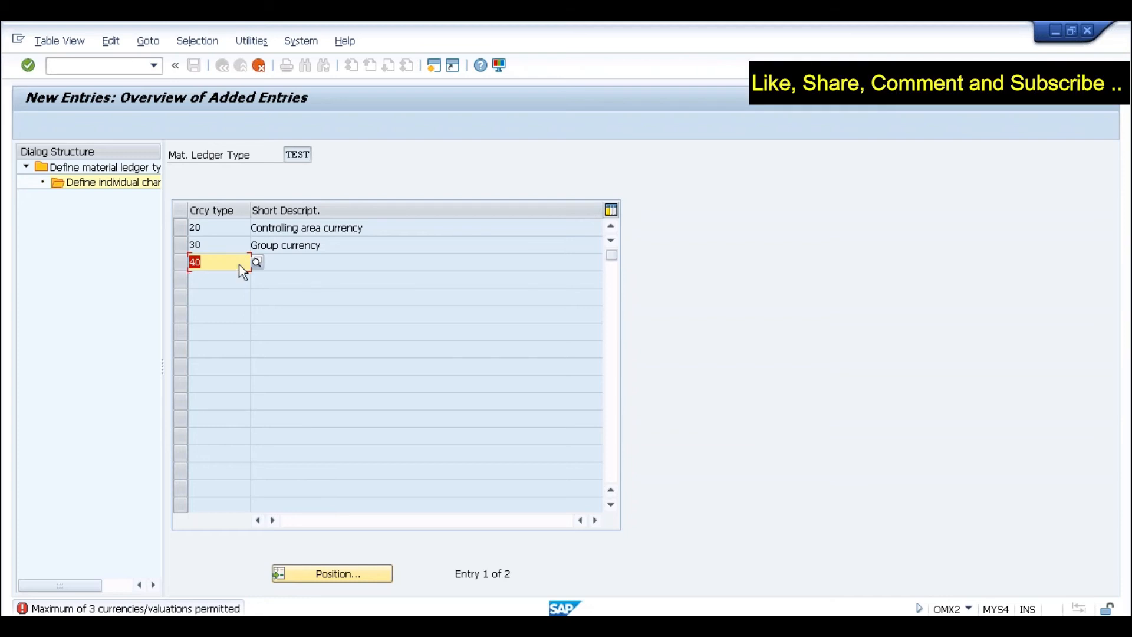
# - Discard the currency type 40 entry and back out of ML type maintenance to the IMG
pyautogui.click(259, 65)
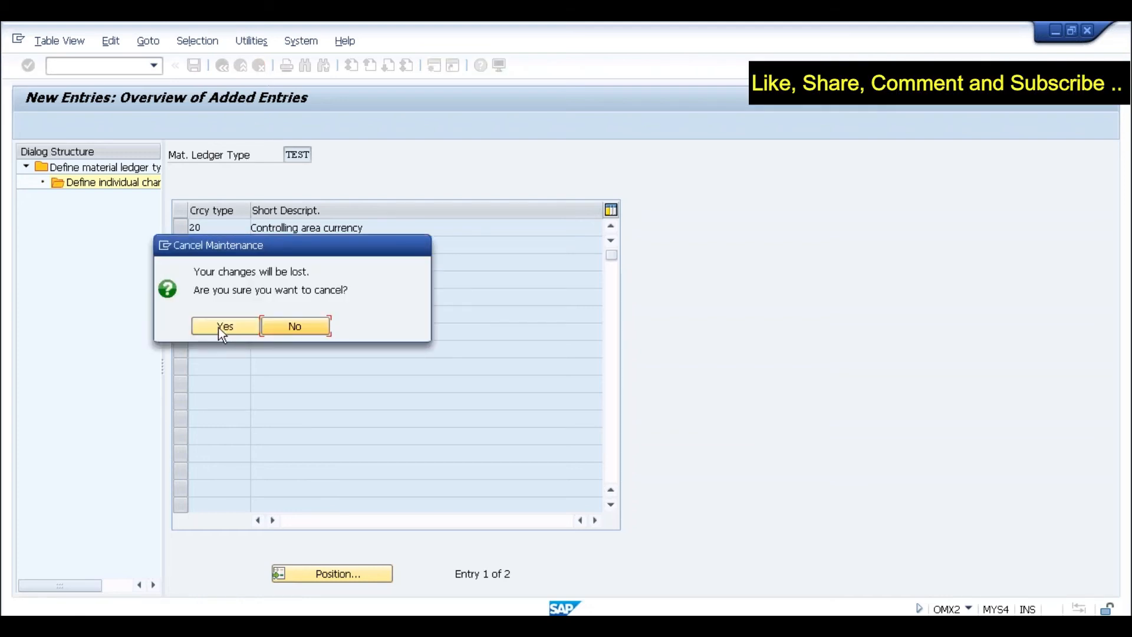
pyautogui.click(243, 327)
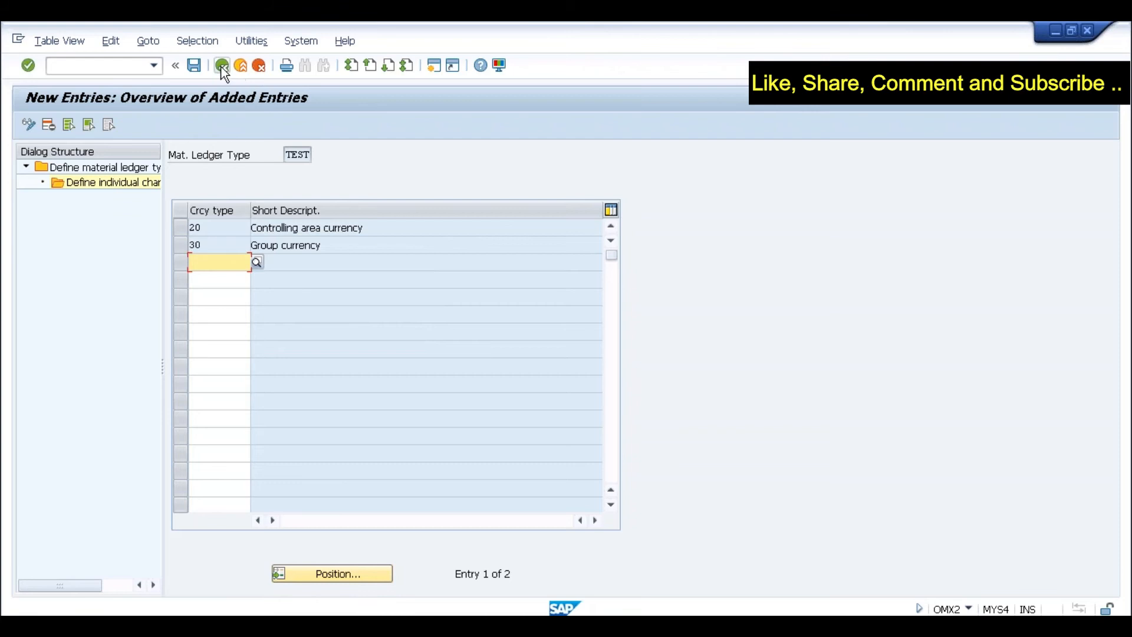
pyautogui.click(221, 66)
pyautogui.click(221, 66)
pyautogui.click(222, 70)
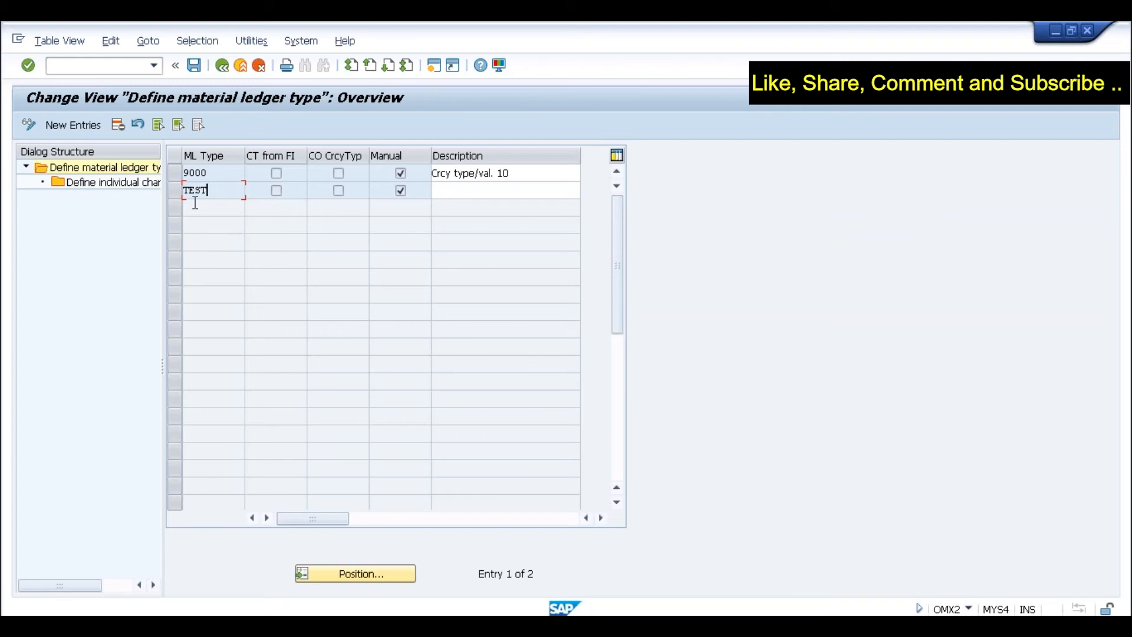
pyautogui.click(223, 67)
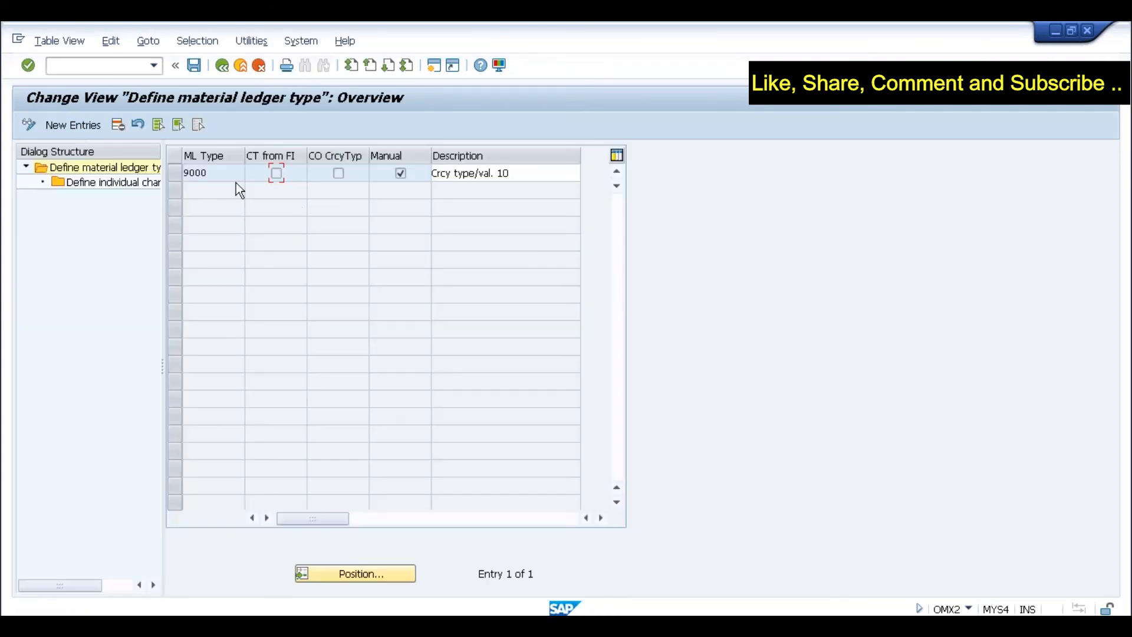
# - Open the Assign Material Ledger Types to Valuation Area activity
pyautogui.click(222, 175)
pyautogui.click(223, 65)
pyautogui.click(212, 365)
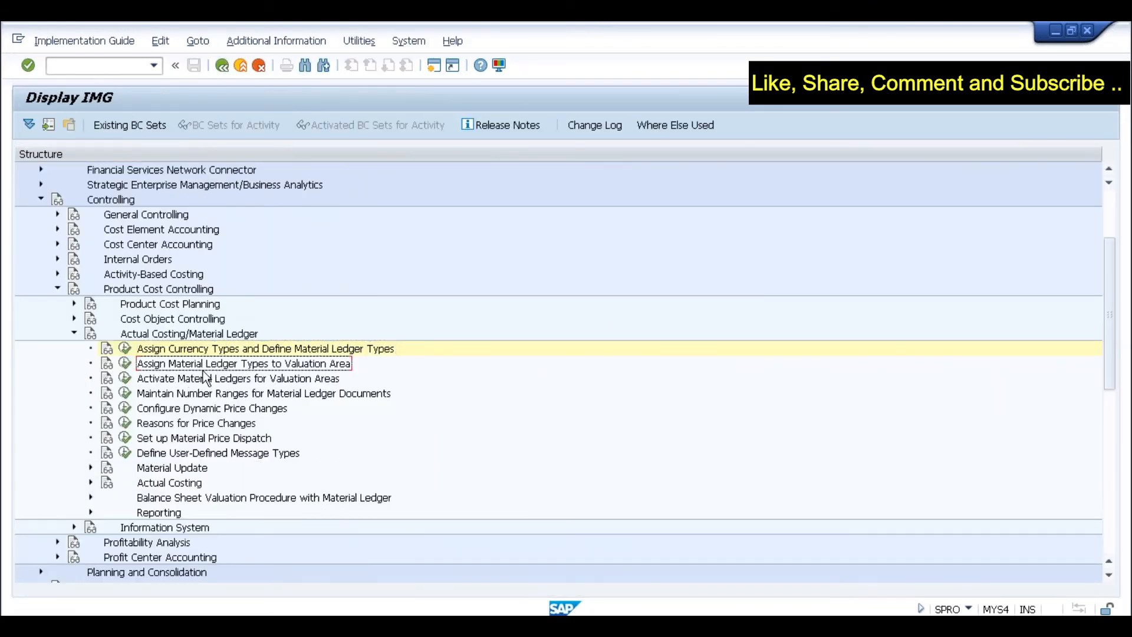
pyautogui.click(125, 363)
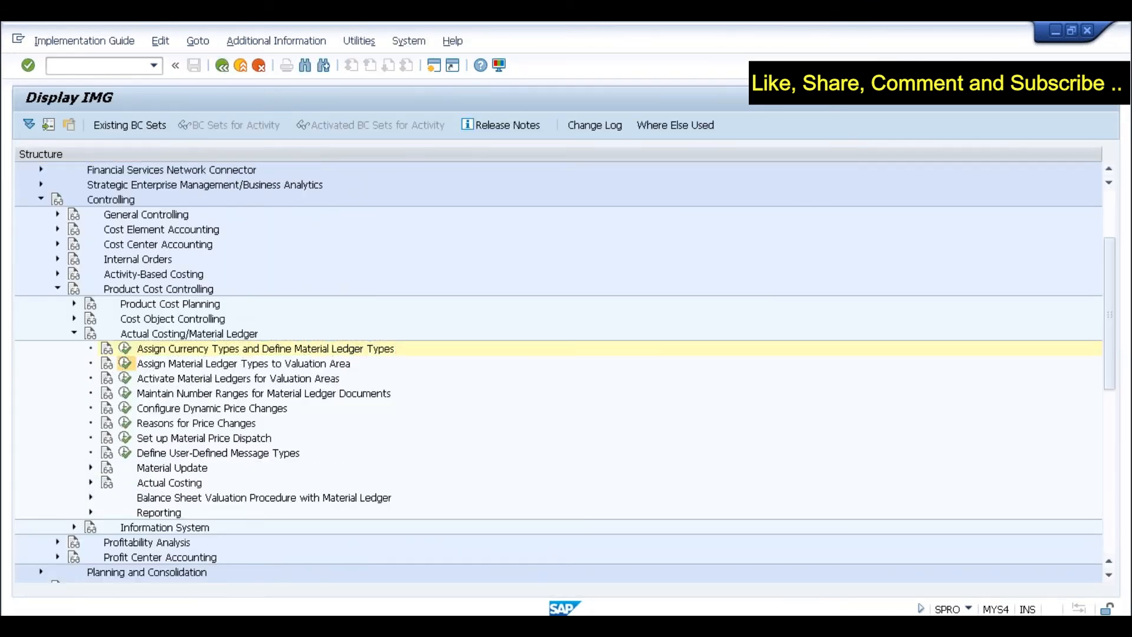
# - Assign ML type 9000 to valuation area SLOG, save to the customizing request, and go back
pyautogui.click(64, 125)
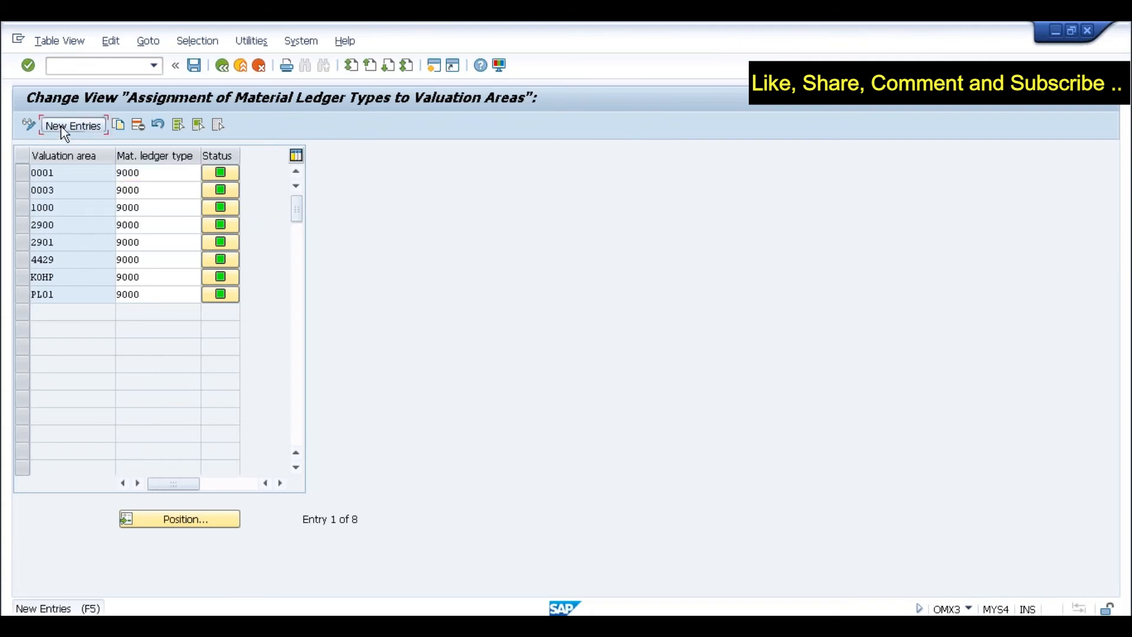
pyautogui.write('SLOG')
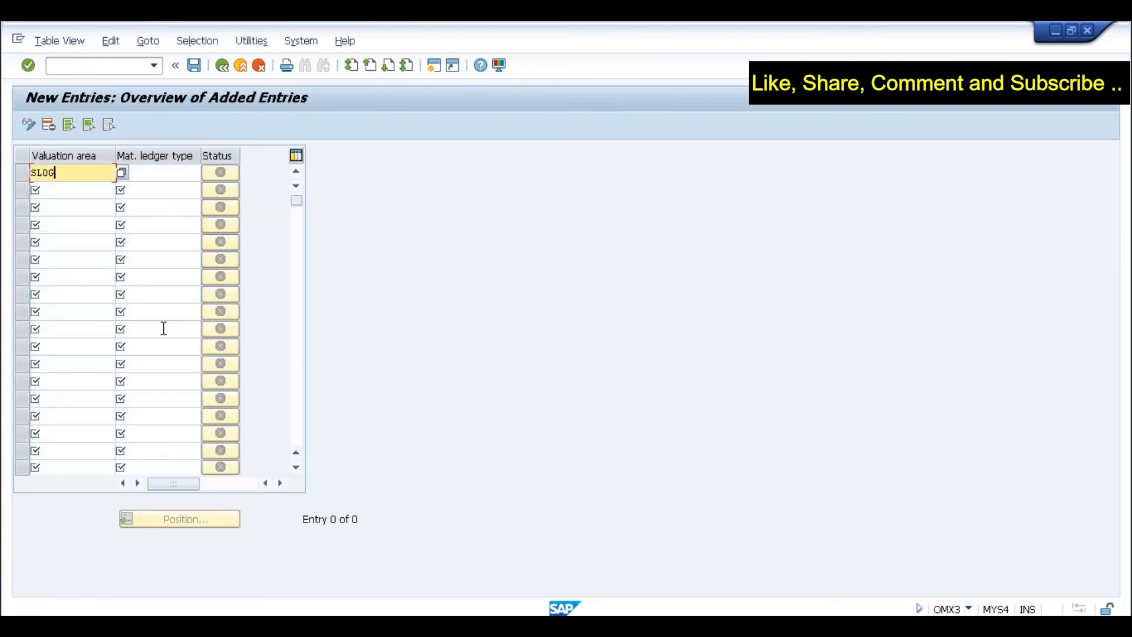
pyautogui.press('Tab')
pyautogui.write('9000')
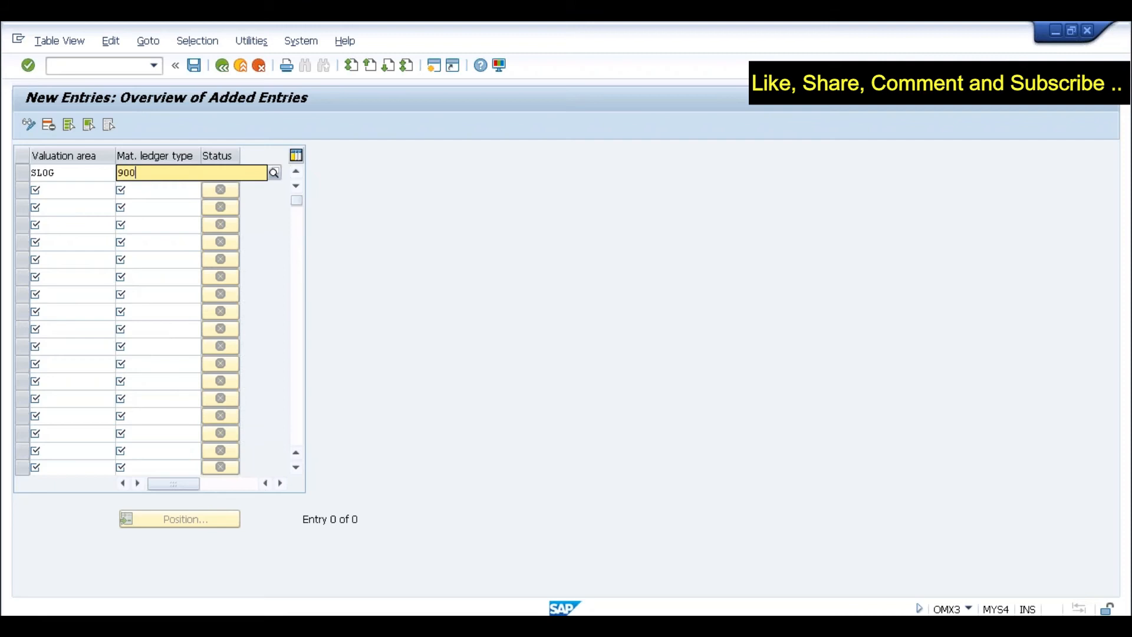
pyautogui.press('Return')
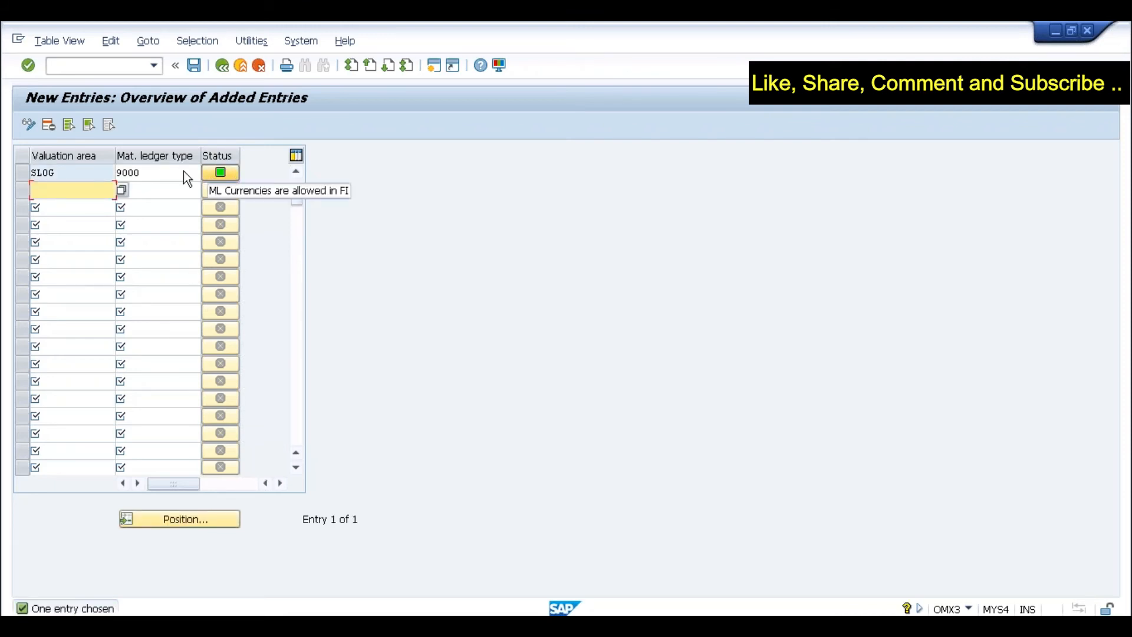
pyautogui.click(164, 173)
pyautogui.click(83, 176)
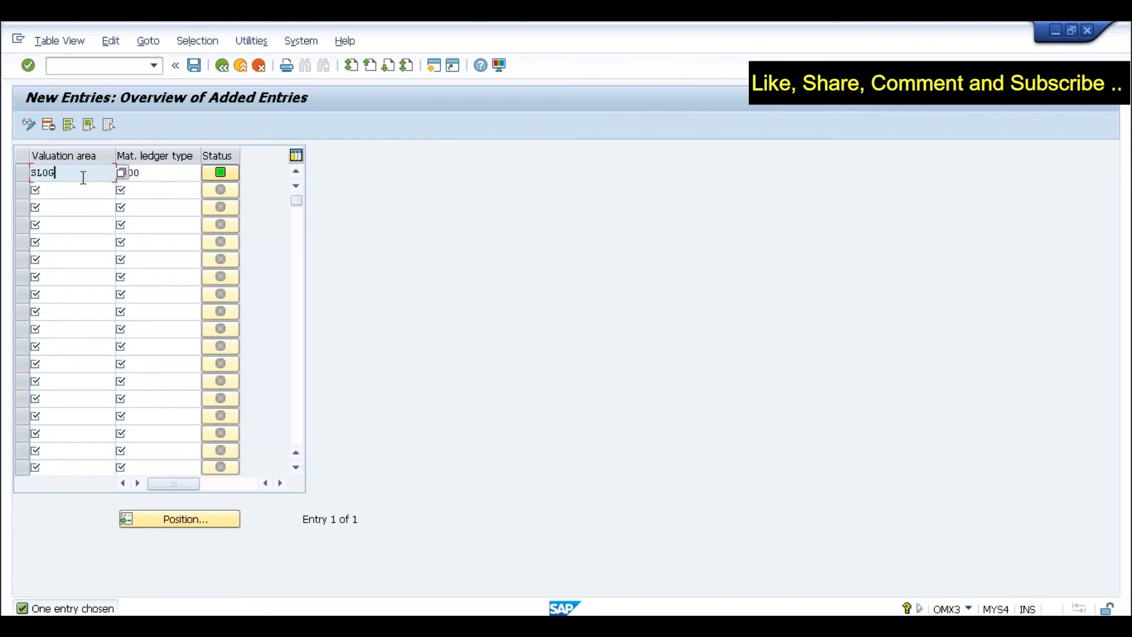
pyautogui.click(197, 70)
pyautogui.click(245, 302)
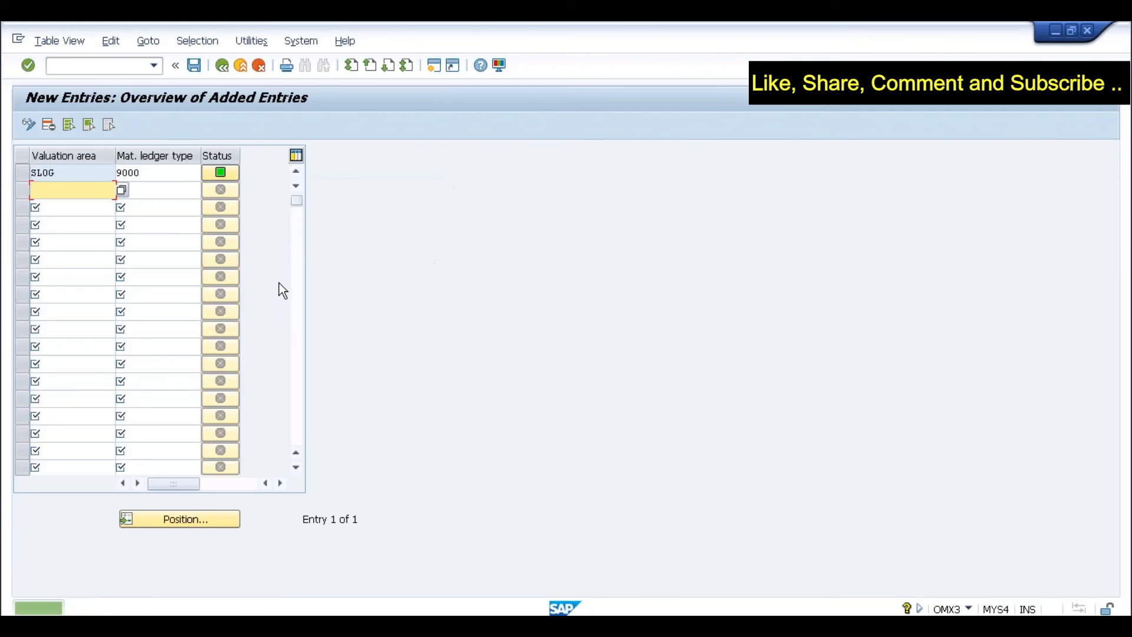
pyautogui.click(220, 70)
pyautogui.click(221, 70)
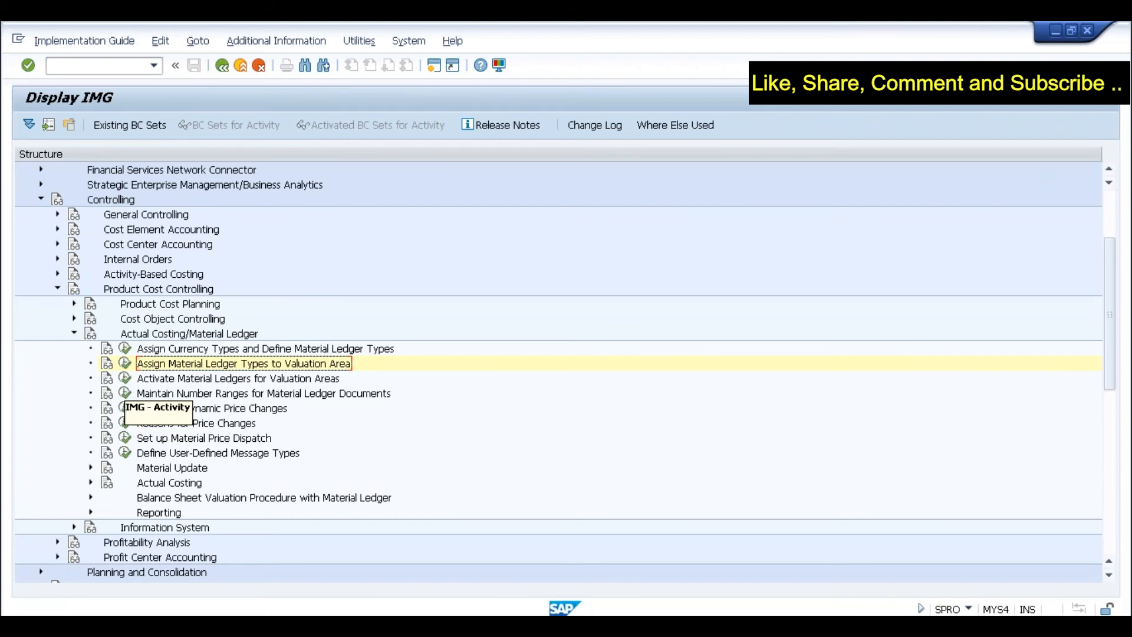
# - Open the Activate Material Ledger table and position the list on valuation area SLOG
pyautogui.click(124, 378)
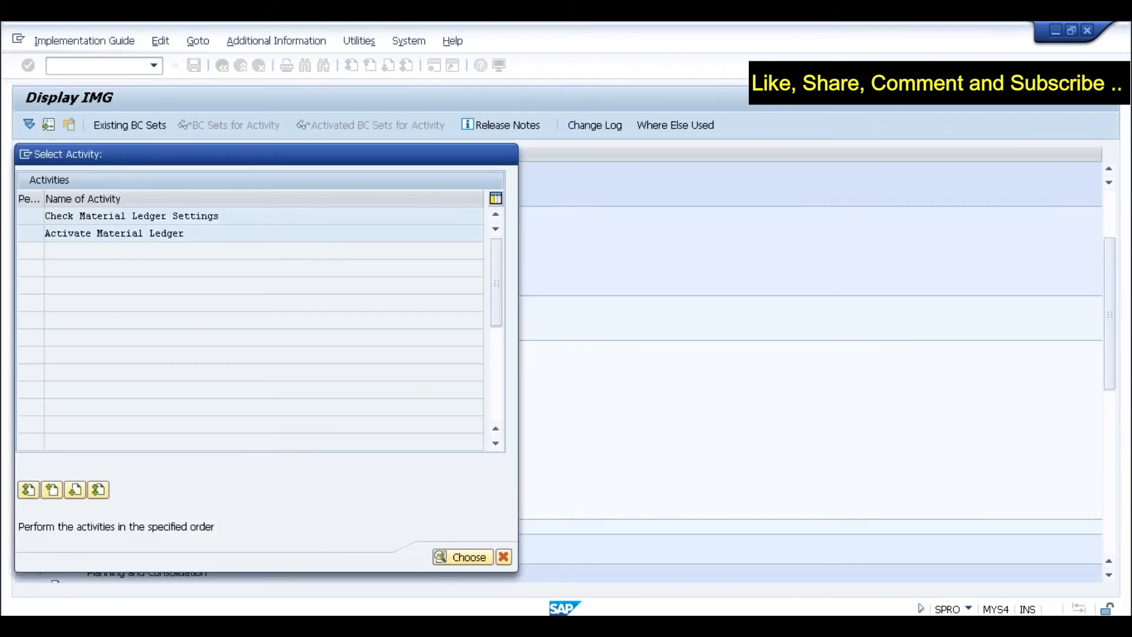
pyautogui.doubleClick(114, 233)
pyautogui.click(178, 453)
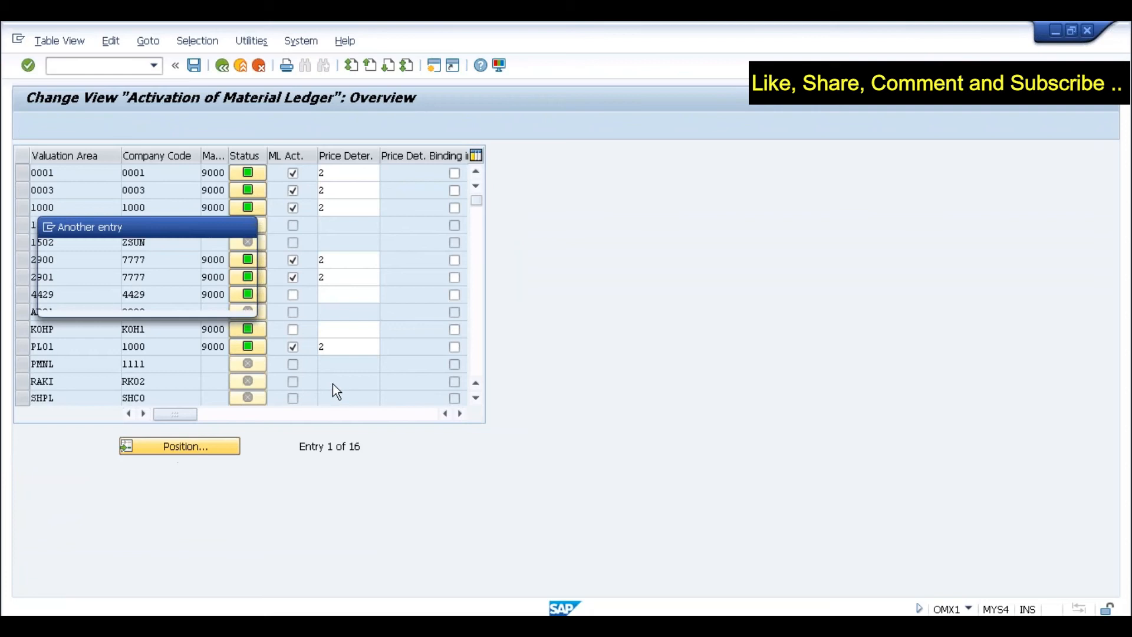
pyautogui.write('SLOG')
pyautogui.press('Return')
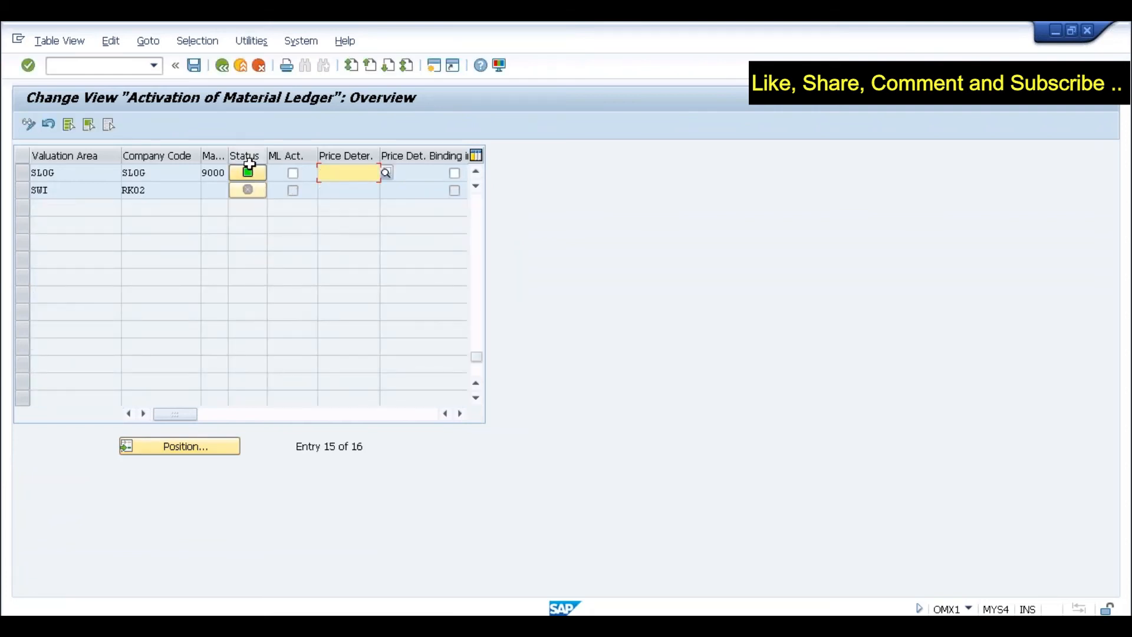
# - Tick ML Act. for SLOG and enter 2 as its price determination
pyautogui.click(65, 173)
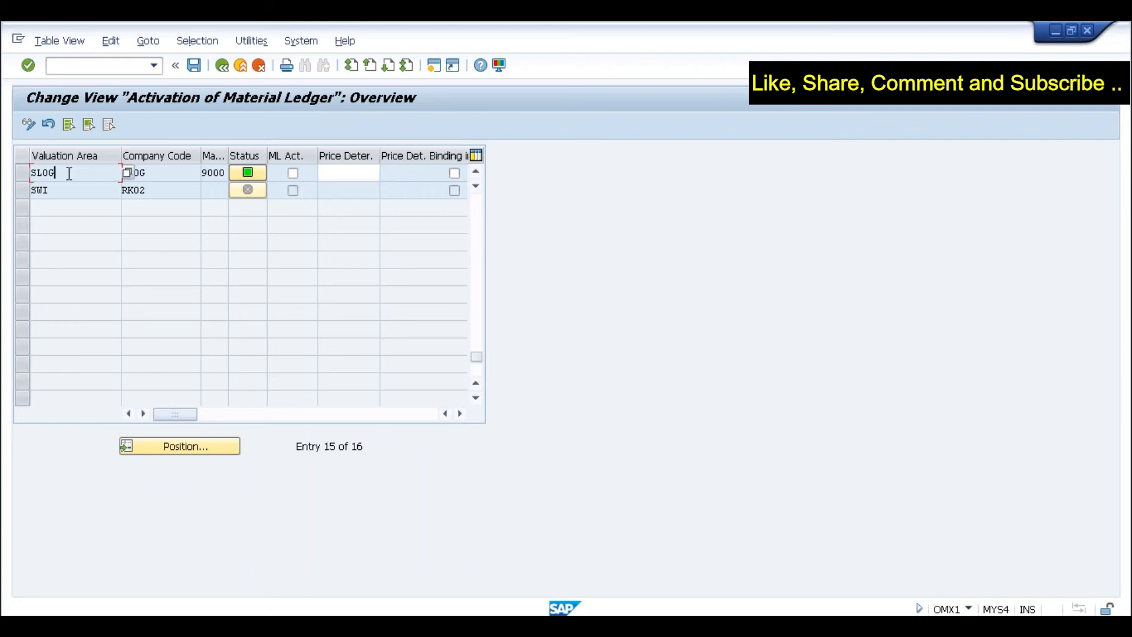
pyautogui.moveTo(64, 172); pyautogui.dragTo(23, 173)
pyautogui.click(328, 172)
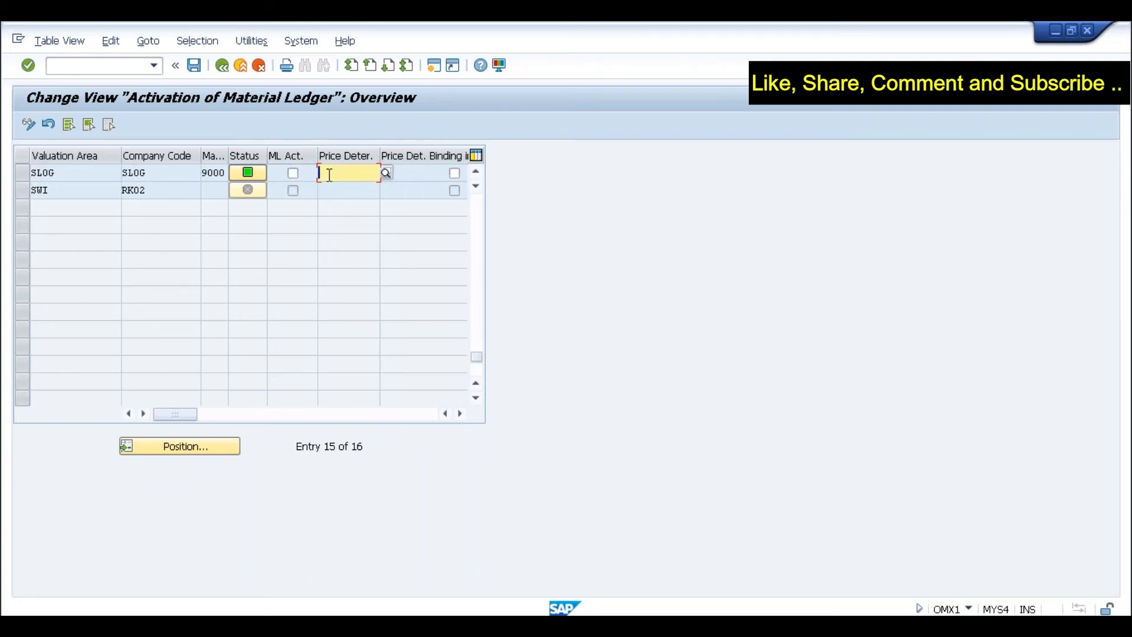
pyautogui.click(292, 173)
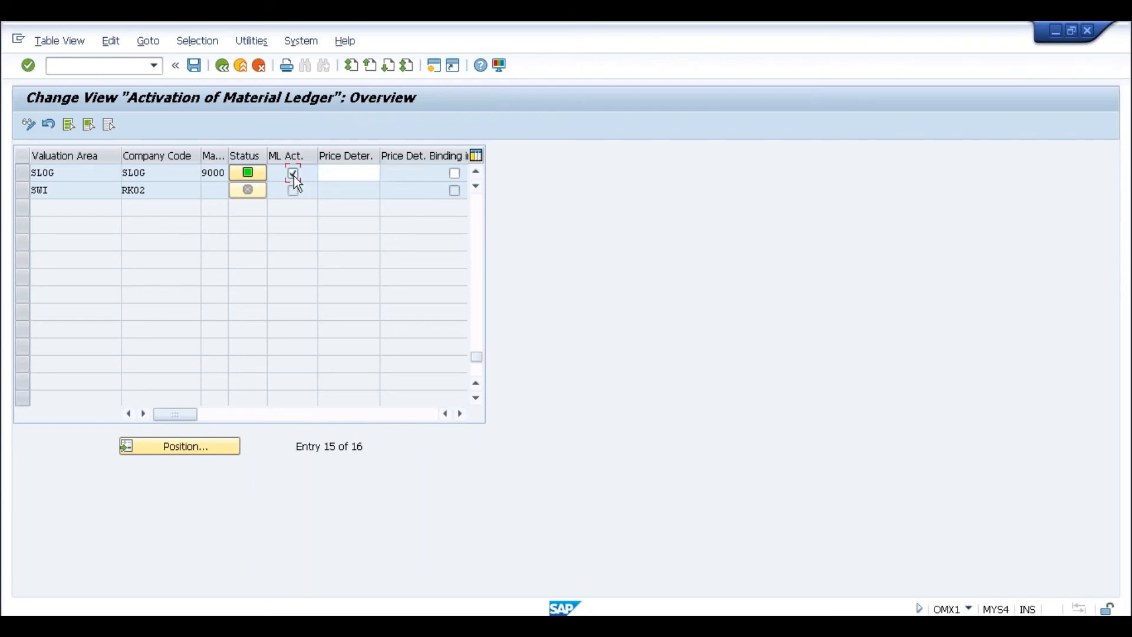
pyautogui.click(90, 178)
pyautogui.click(329, 174)
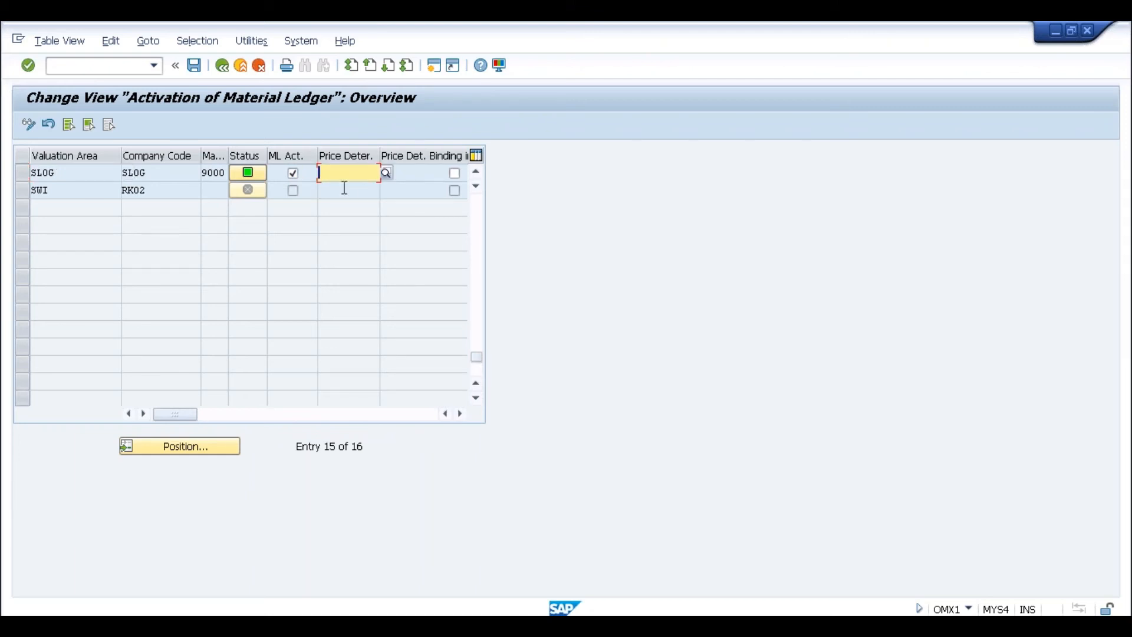
pyautogui.write('2')
# - Check price determination 2, save SLOG's activation through the live-data and request prompts, then switch windows
pyautogui.click(385, 173)
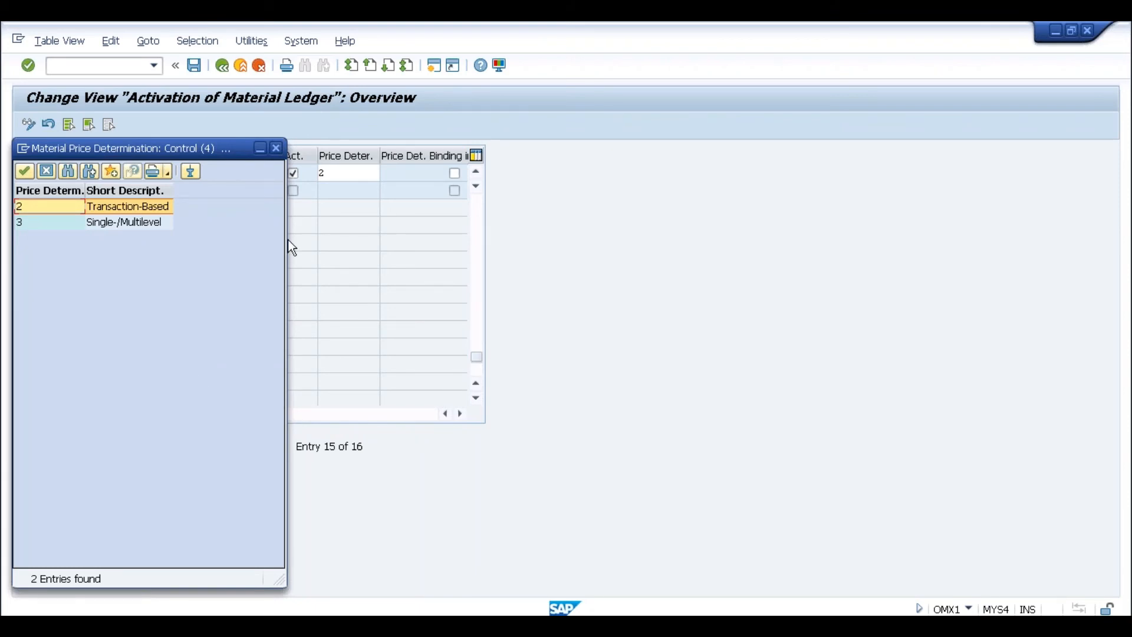
pyautogui.click(277, 150)
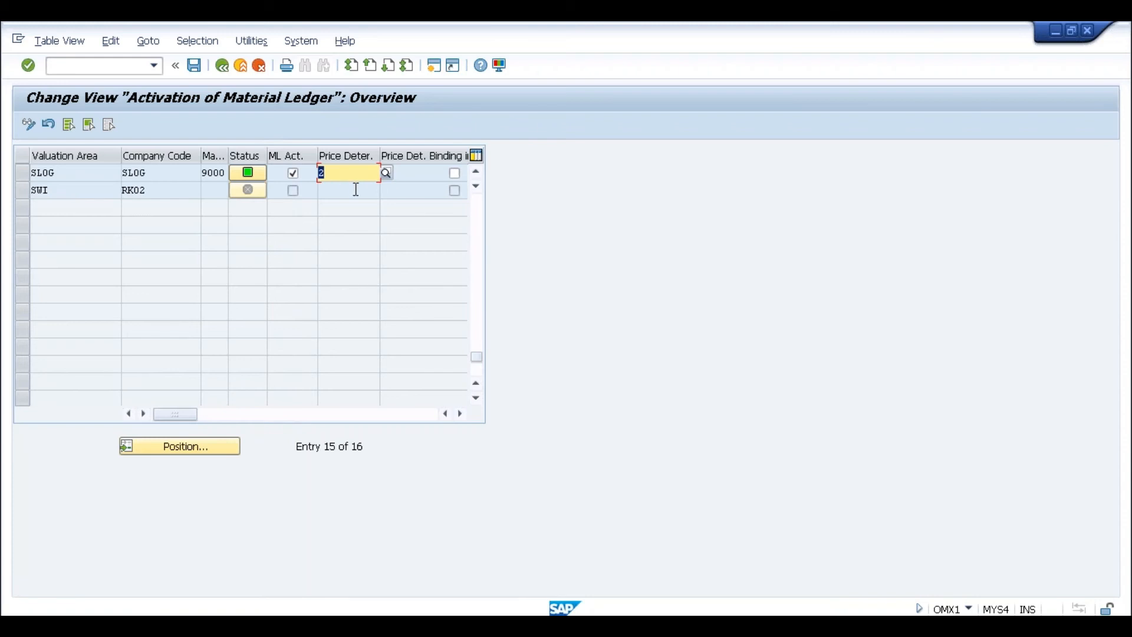
pyautogui.click(194, 66)
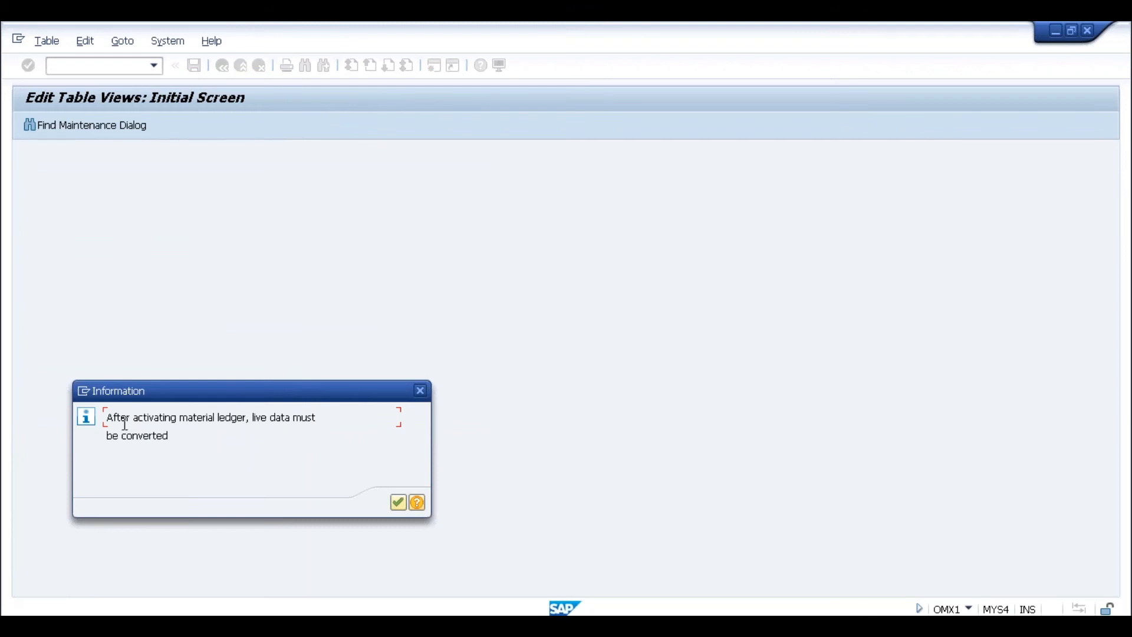
pyautogui.moveTo(107, 417); pyautogui.dragTo(316, 418)
pyautogui.click(317, 417)
pyautogui.click(172, 436)
pyautogui.click(399, 504)
pyautogui.click(243, 303)
pyautogui.hotkey('alt', 'Tab')
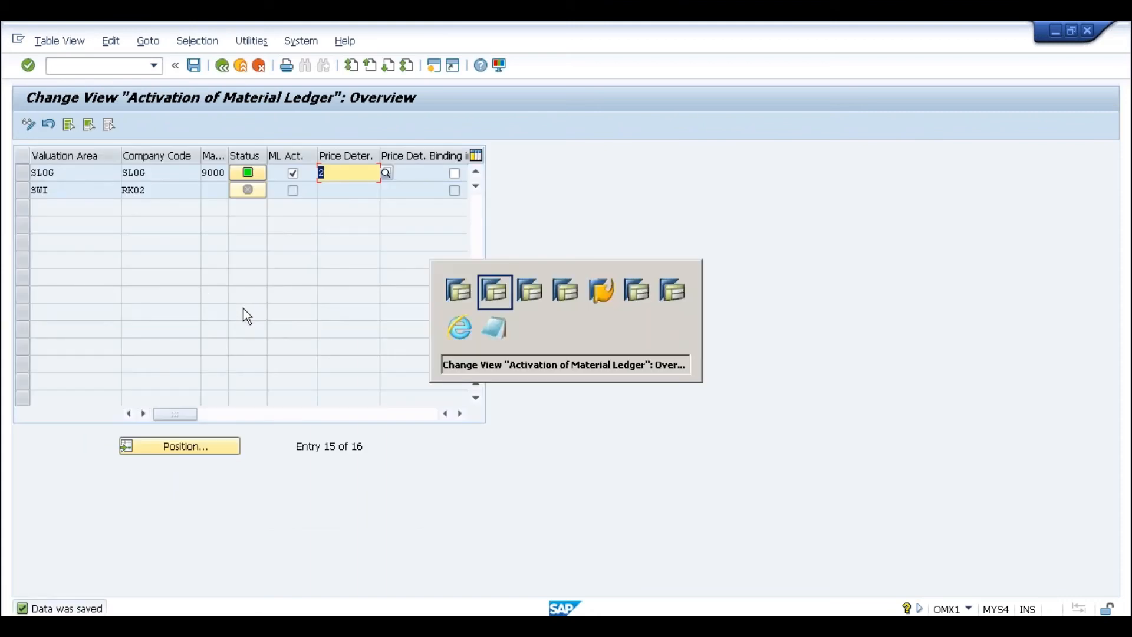
pyautogui.hotkey('alt', 'Tab')
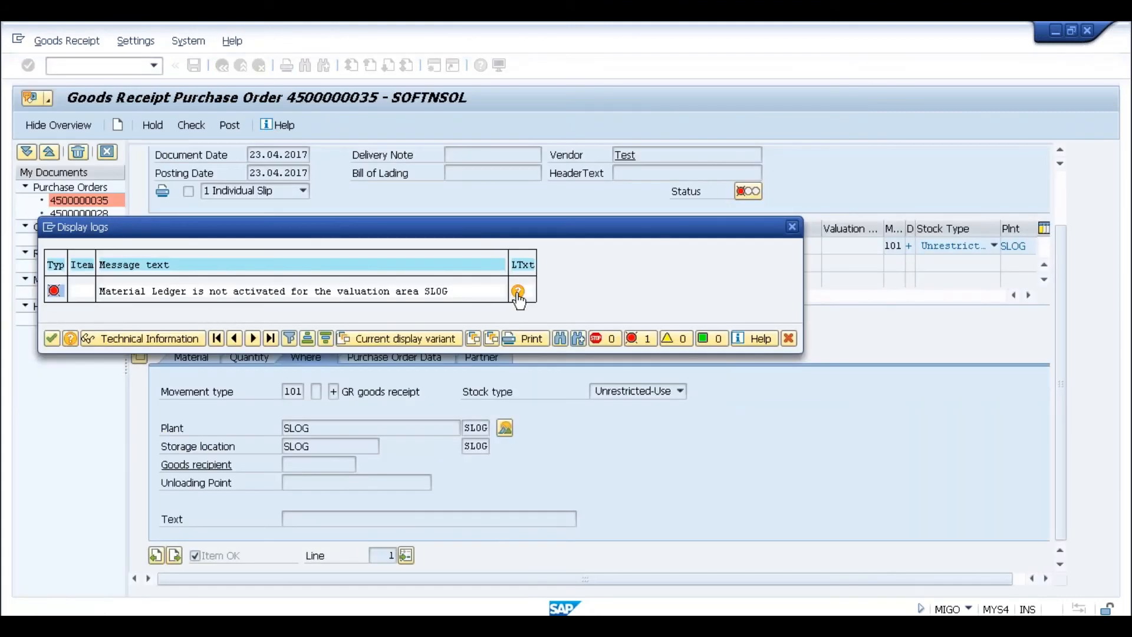
# - Read the error's long-text procedure, noting the OMX1 step and setting it productive, then return to OMX1
pyautogui.click(517, 295)
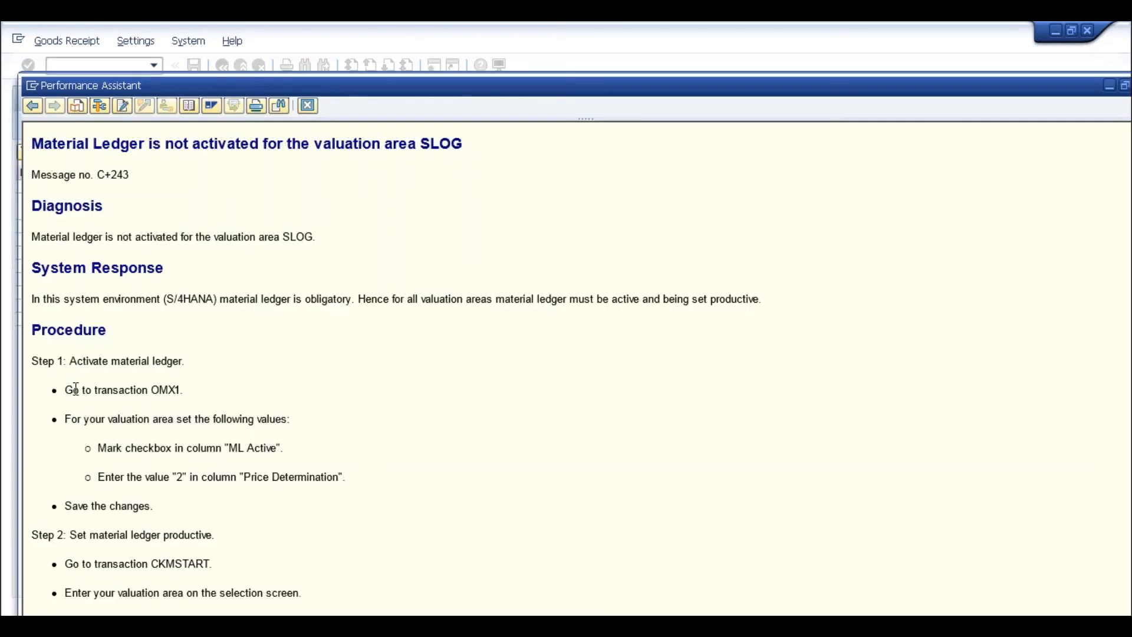
pyautogui.moveTo(65, 389); pyautogui.dragTo(182, 390)
pyautogui.click(184, 397)
pyautogui.moveTo(225, 448); pyautogui.dragTo(340, 477)
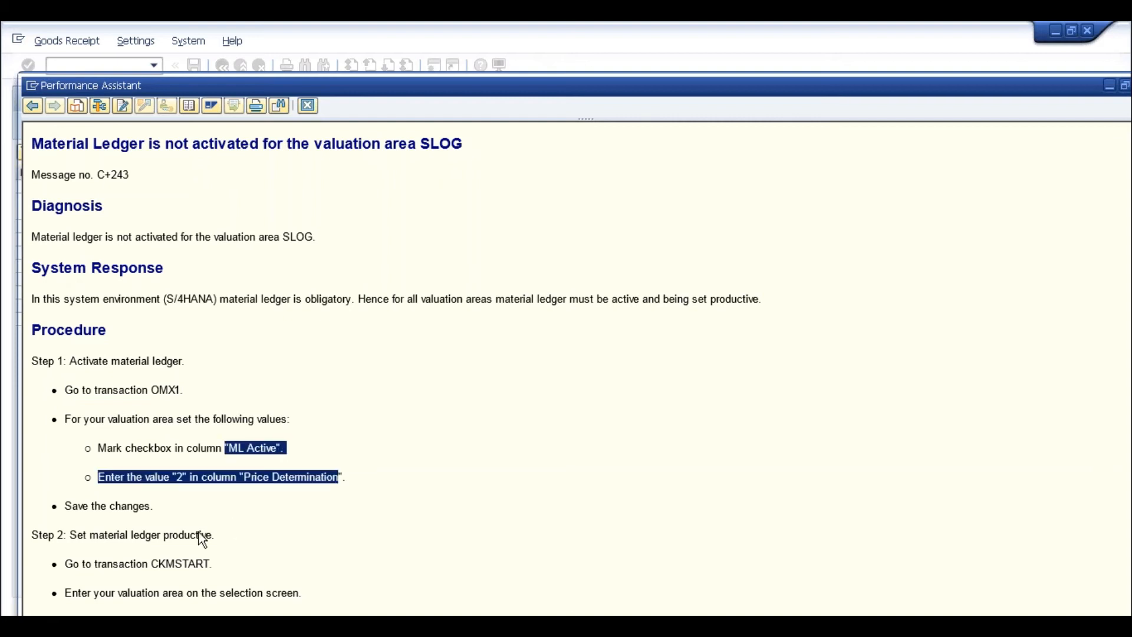
pyautogui.scroll(-1, 200, 536)
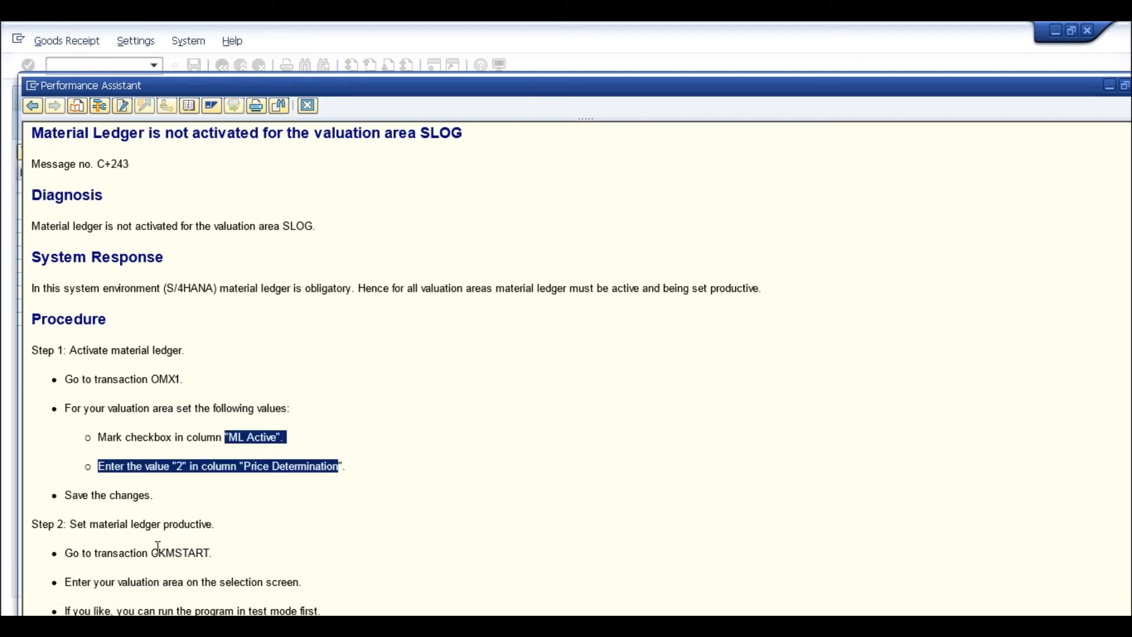
pyautogui.click(93, 524)
pyautogui.moveTo(93, 525); pyautogui.dragTo(221, 525)
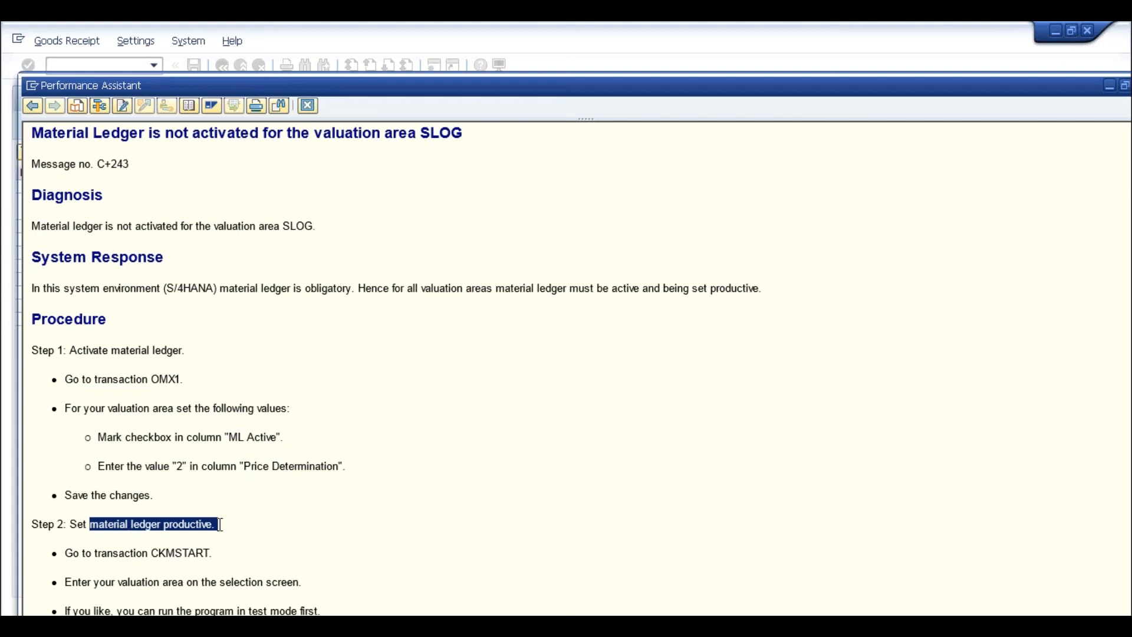
pyautogui.hotkey('alt', 'Tab')
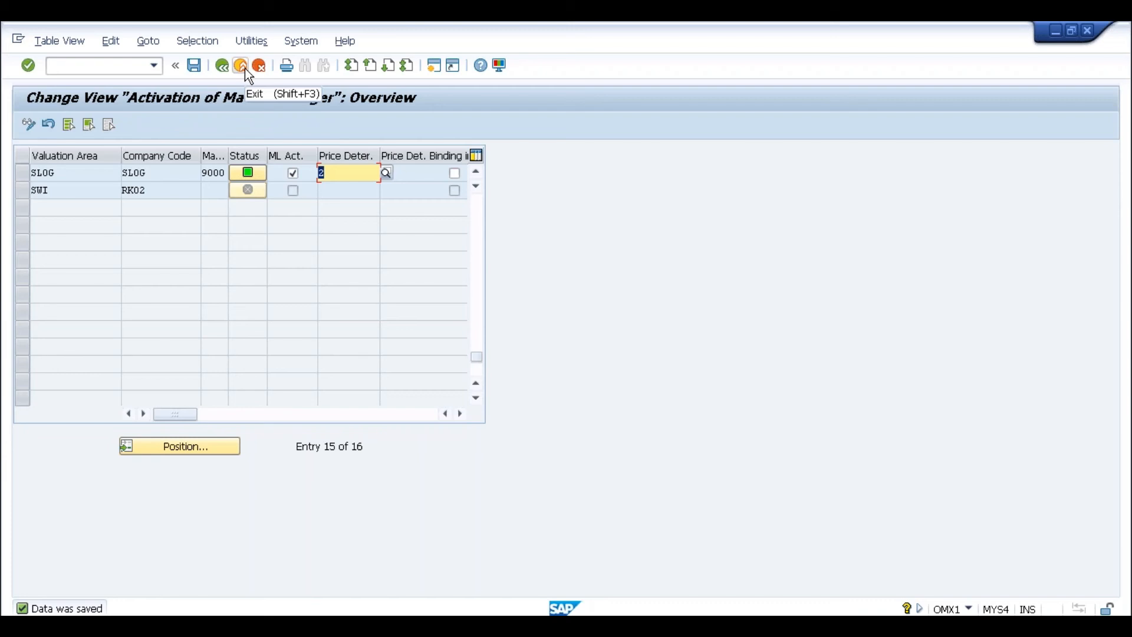
# - Launch transaction /nckmstart for the Material Ledger production startup
pyautogui.moveTo(83, 172); pyautogui.dragTo(32, 171)
pyautogui.click(32, 171)
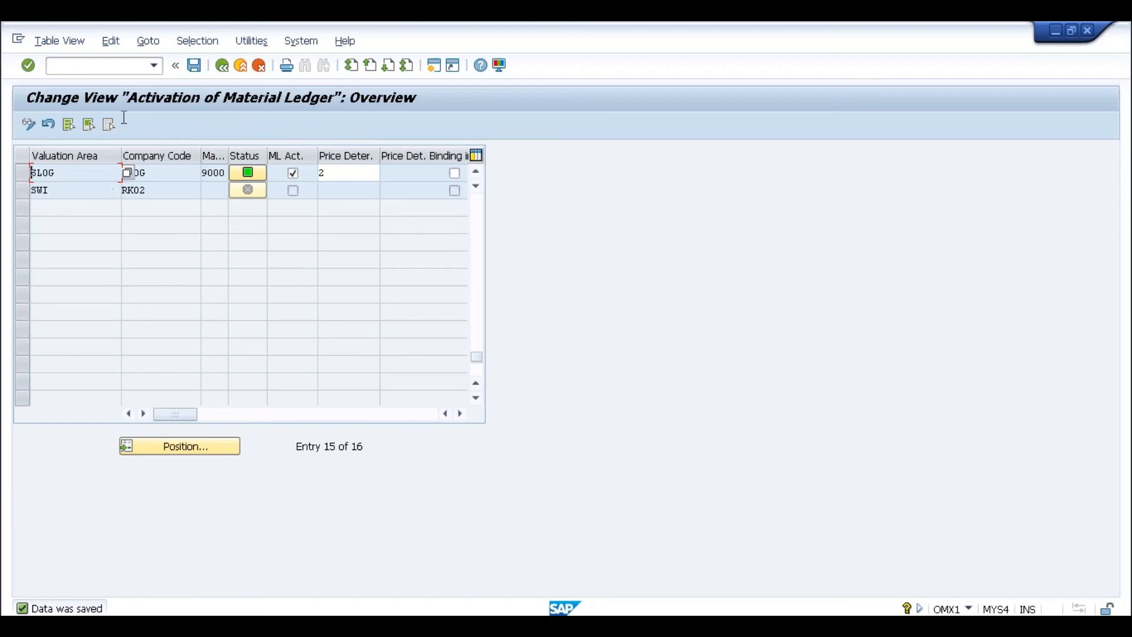
pyautogui.click(81, 67)
pyautogui.write('/nckmstart')
pyautogui.press('Return')
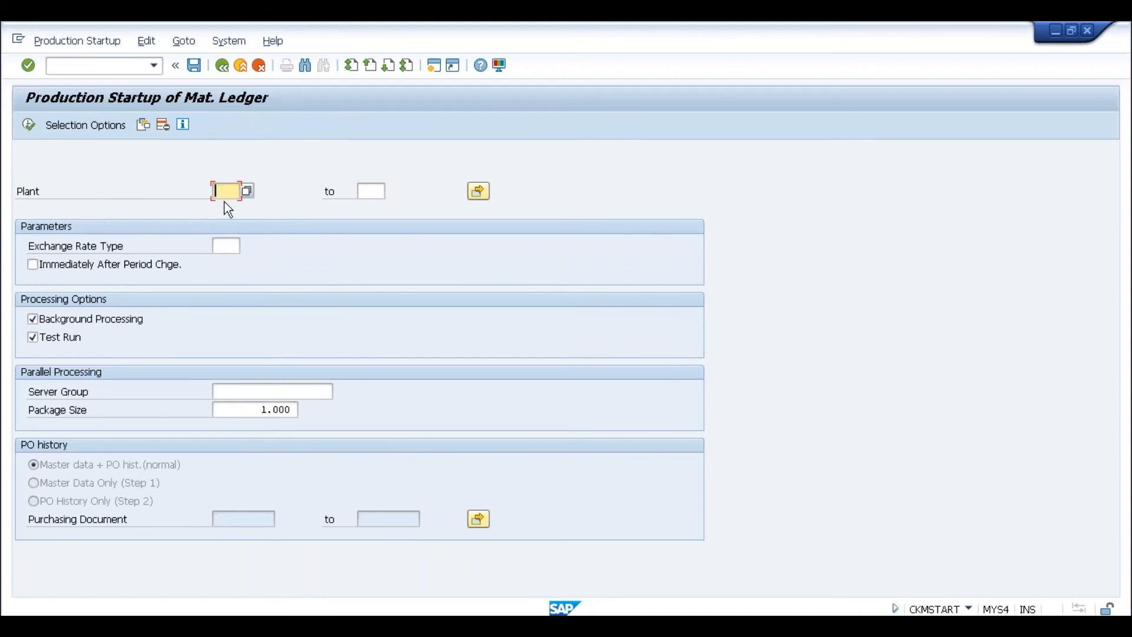
# - Enter plant SLOG for the production startup and exit MIGO without saving the failed document
pyautogui.write('slog')
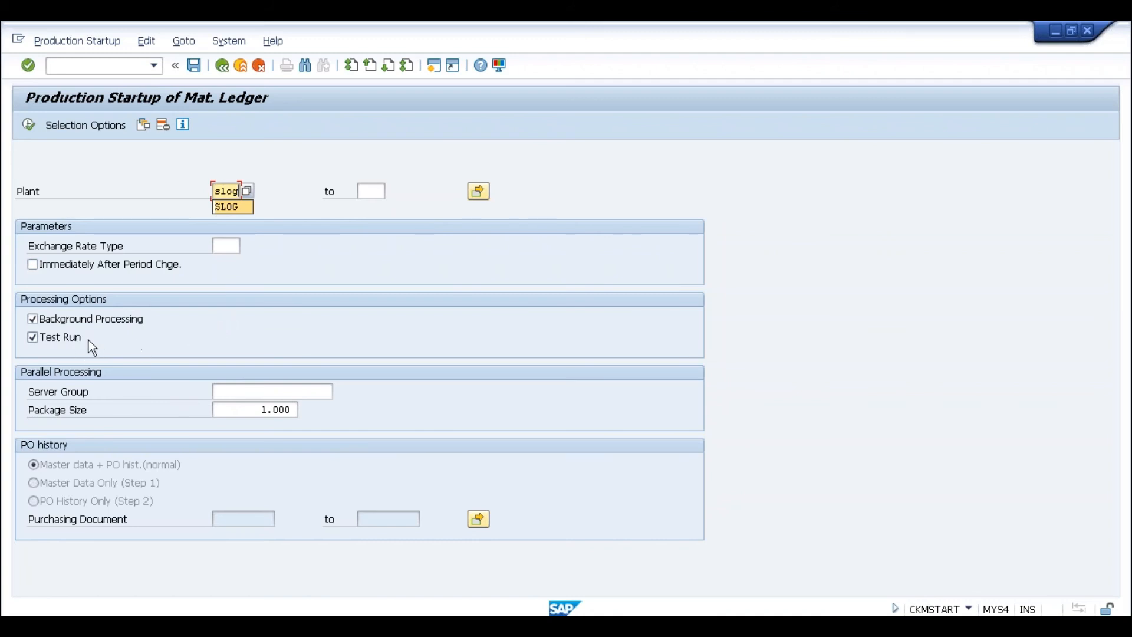
pyautogui.hotkey('alt', 'Tab')
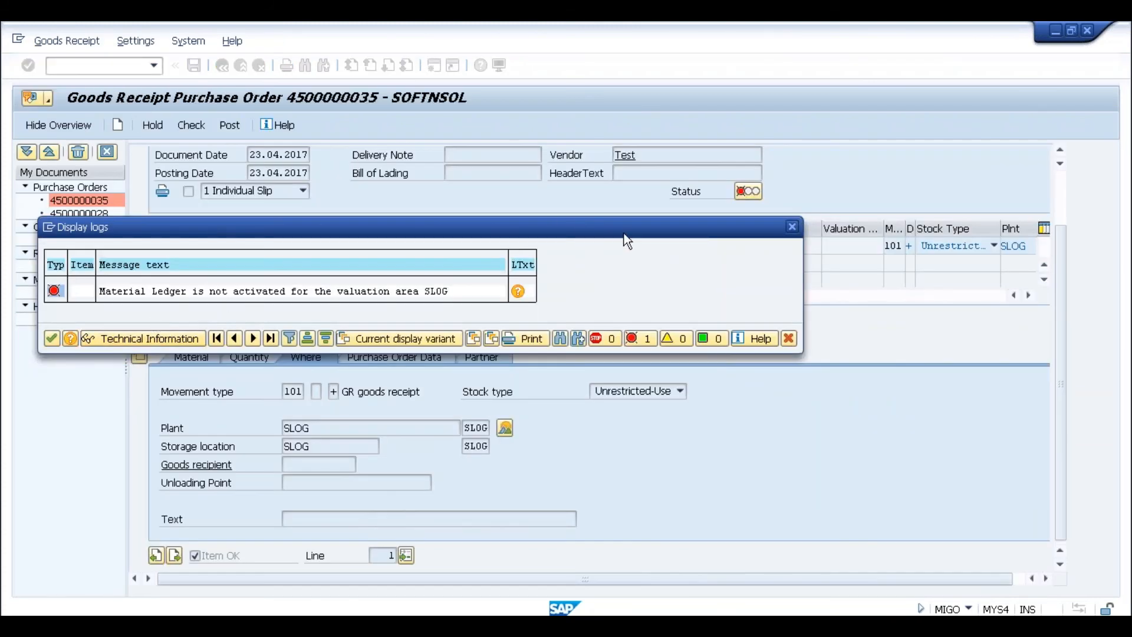
pyautogui.click(791, 226)
pyautogui.click(240, 66)
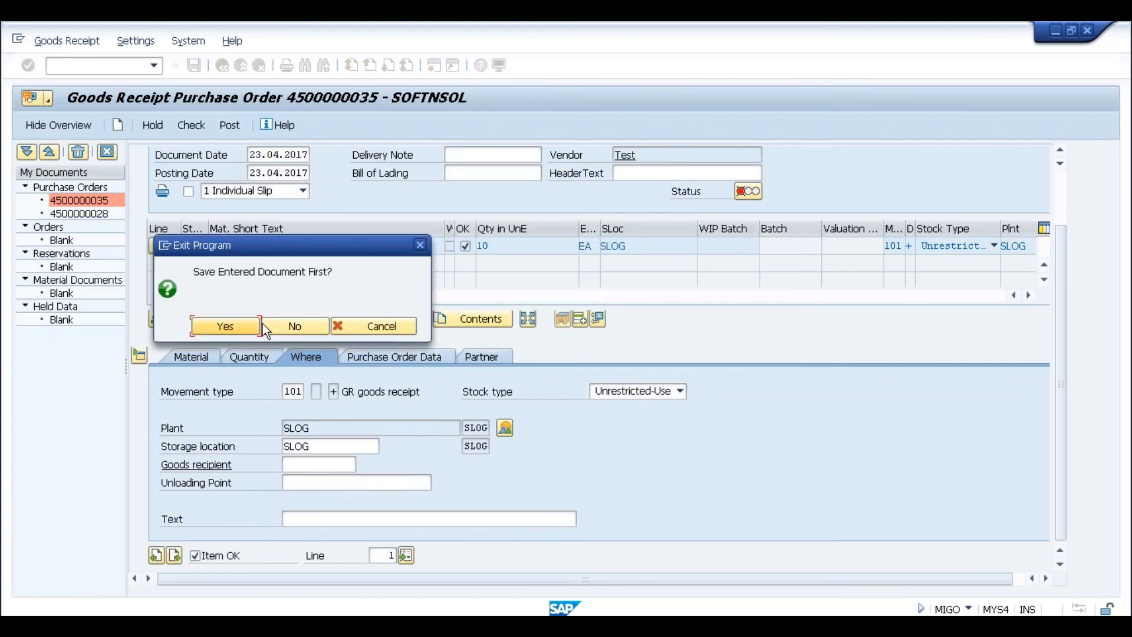
pyautogui.click(281, 326)
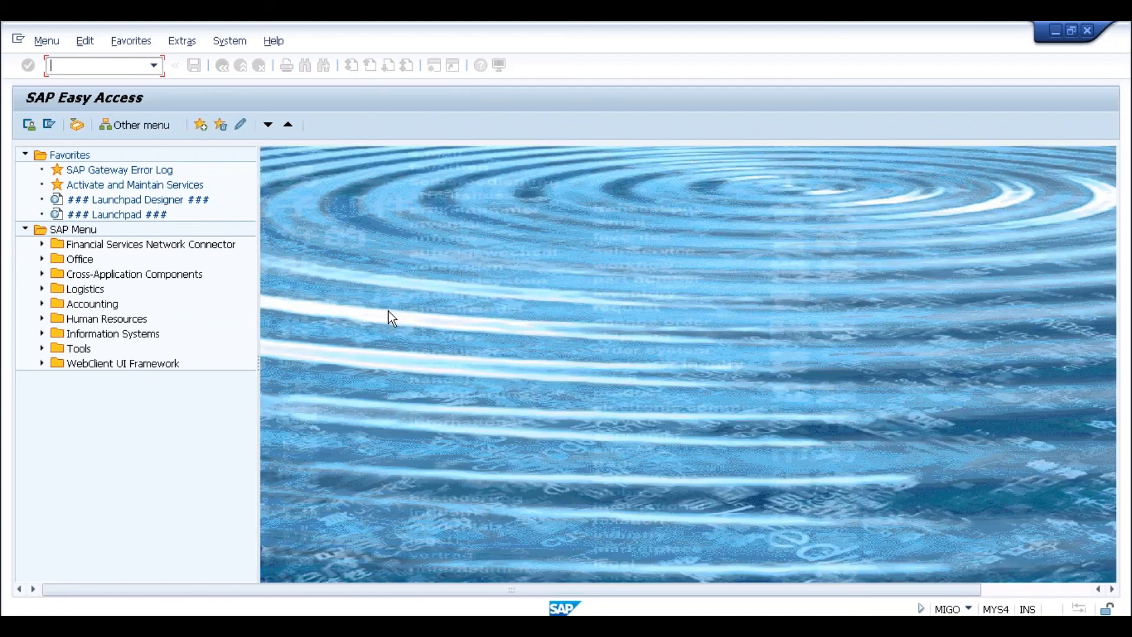
pyautogui.click(241, 626)
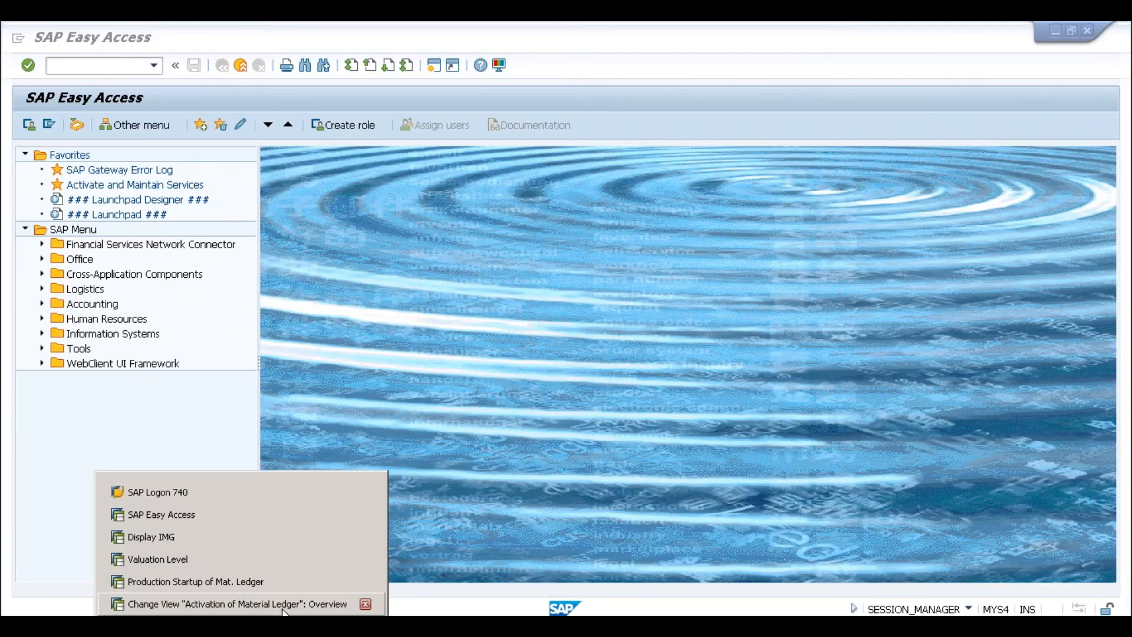
pyautogui.click(249, 582)
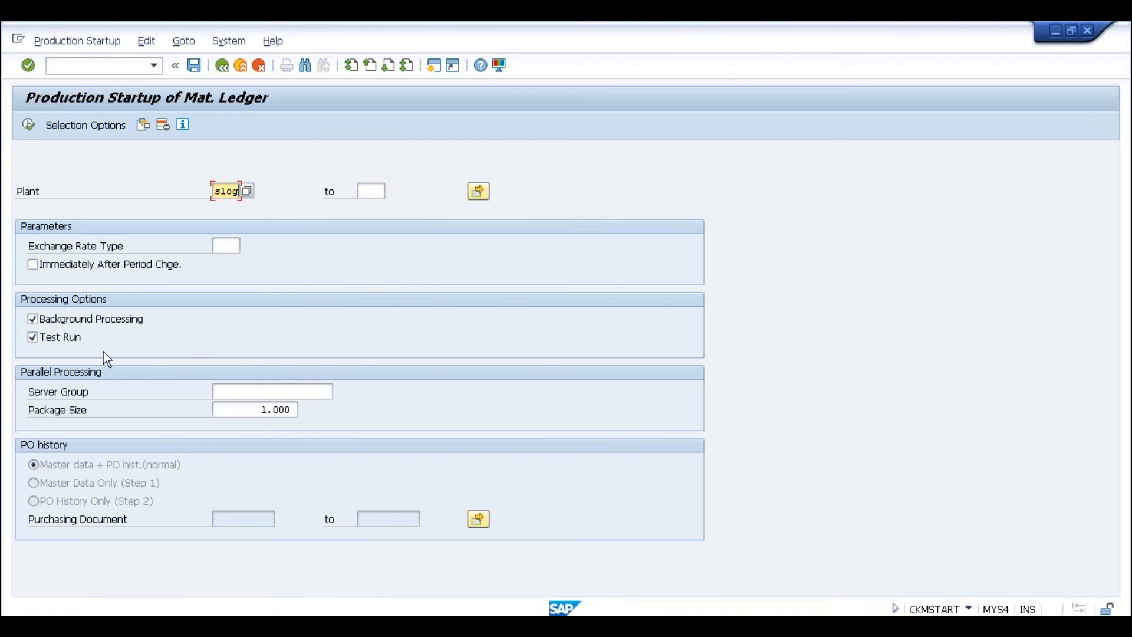
# - Run the startup with Test Run off as an immediate background job on output device LP01
pyautogui.click(69, 339)
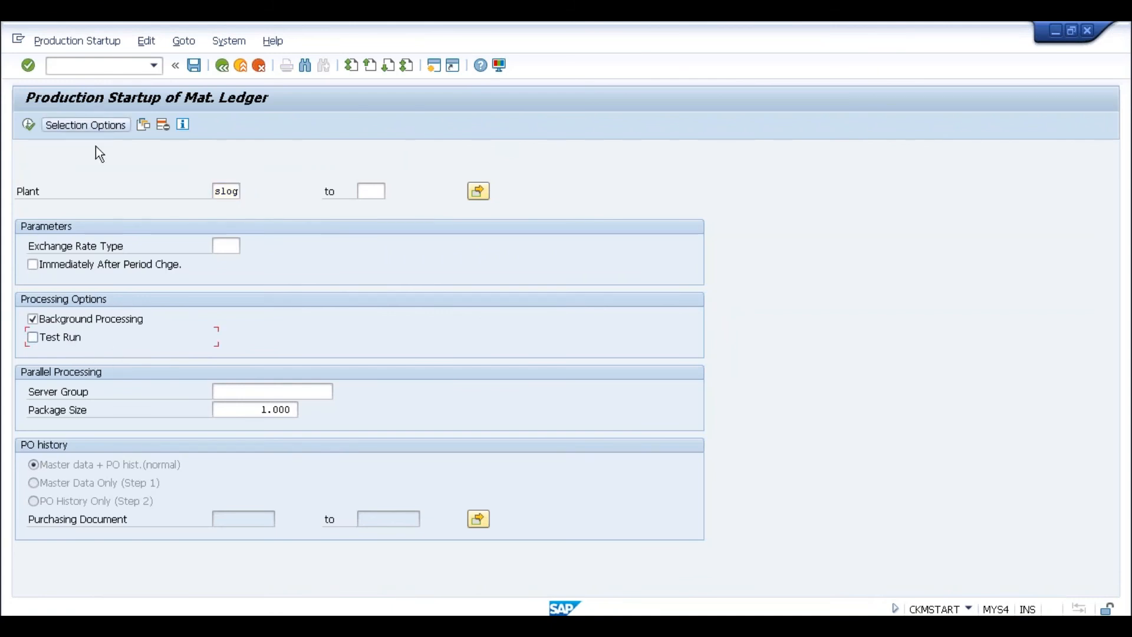
pyautogui.click(34, 126)
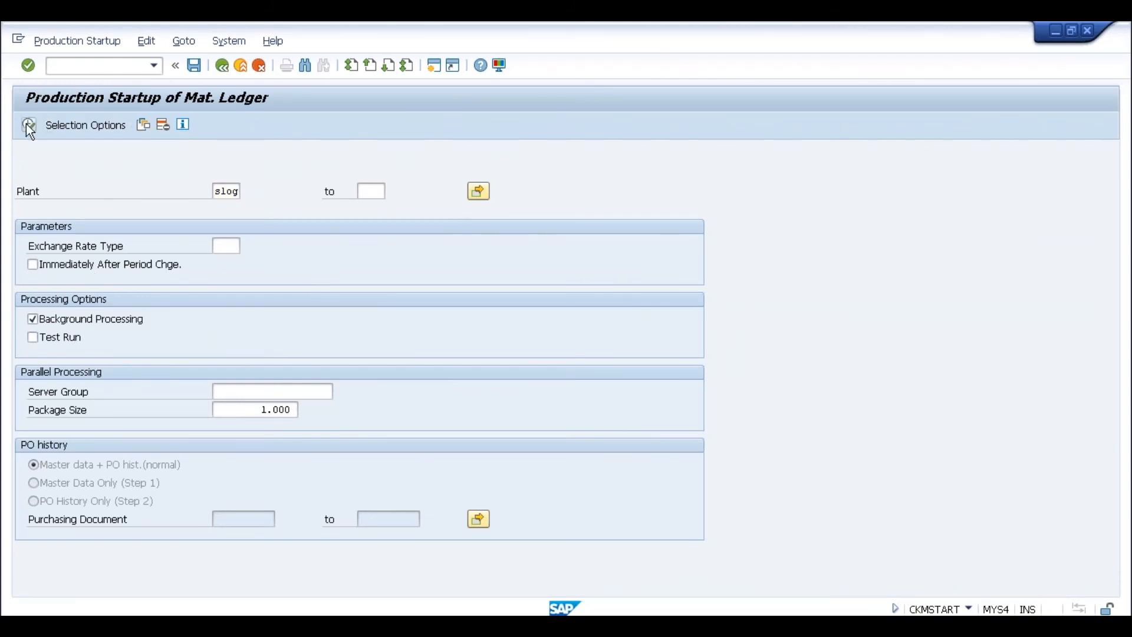
pyautogui.click(319, 381)
pyautogui.click(669, 483)
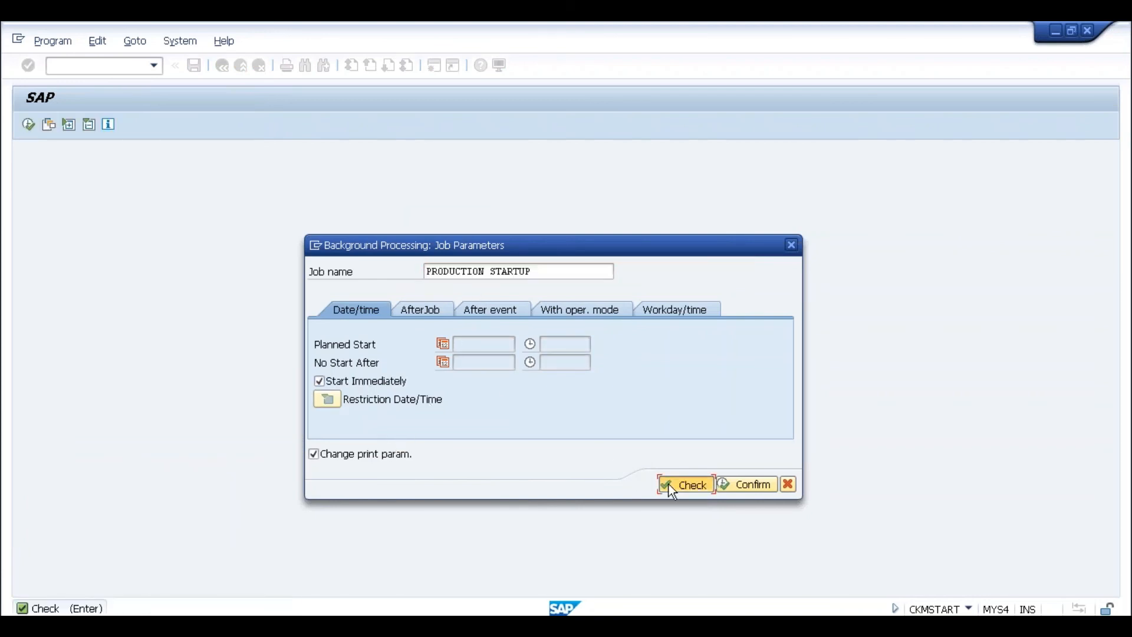
pyautogui.click(719, 483)
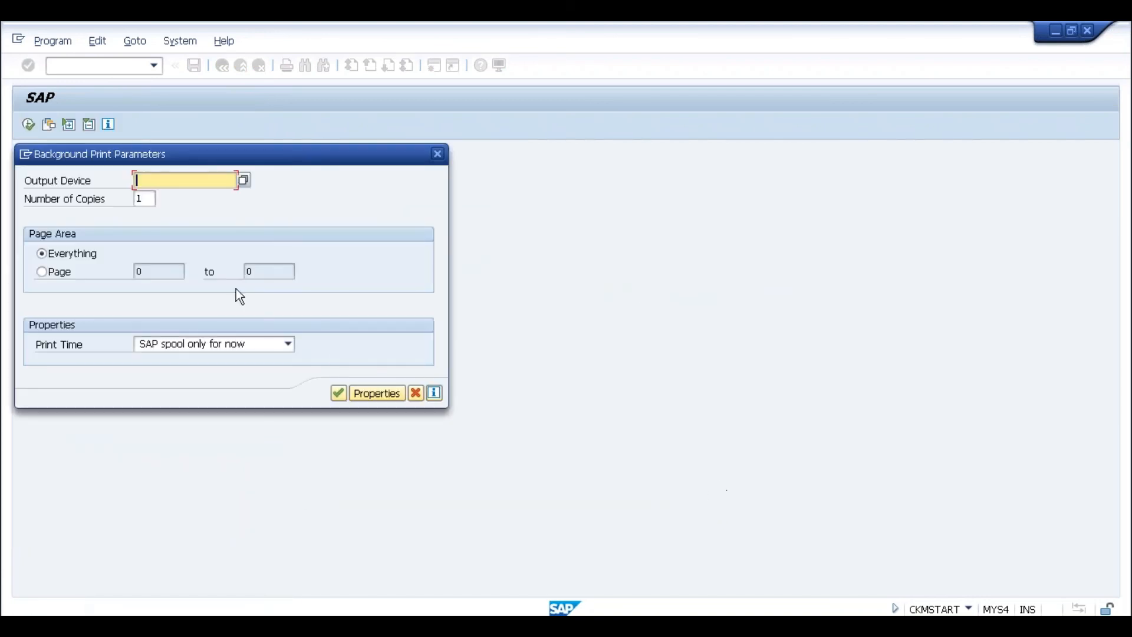
pyautogui.write('l')
pyautogui.click(161, 197)
pyautogui.click(339, 392)
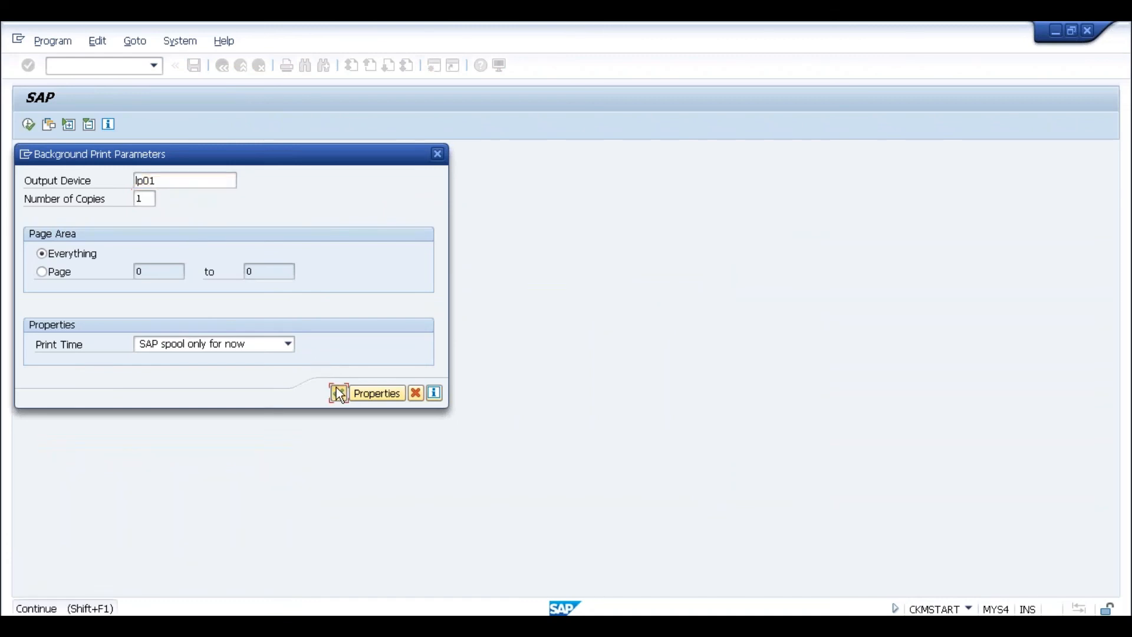
pyautogui.click(398, 485)
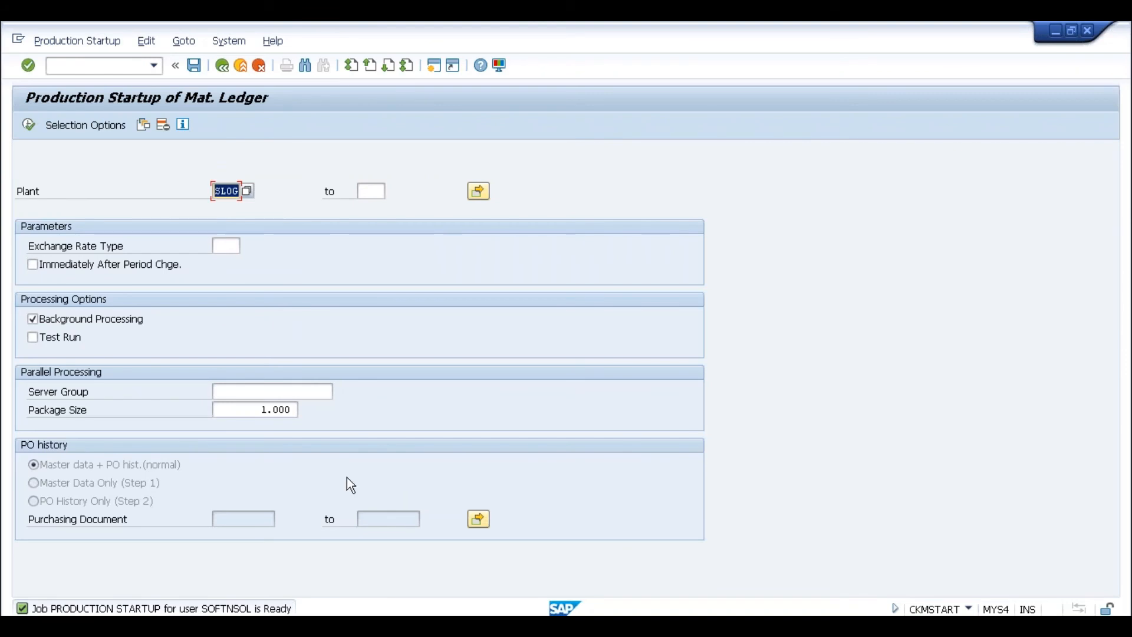
pyautogui.click(118, 66)
pyautogui.write('/n')
pyautogui.write('end')
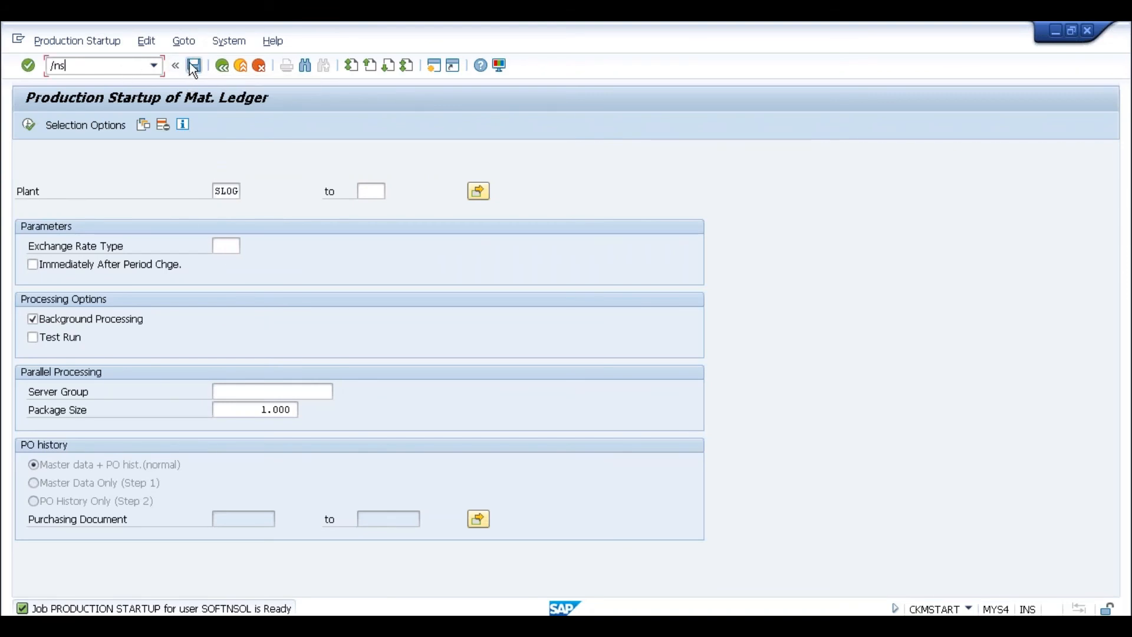
# - Confirm in SM37 that PRODUCTION STARTUP shows Finished, then reopen MIGO with /nmigo
pyautogui.press('Return')
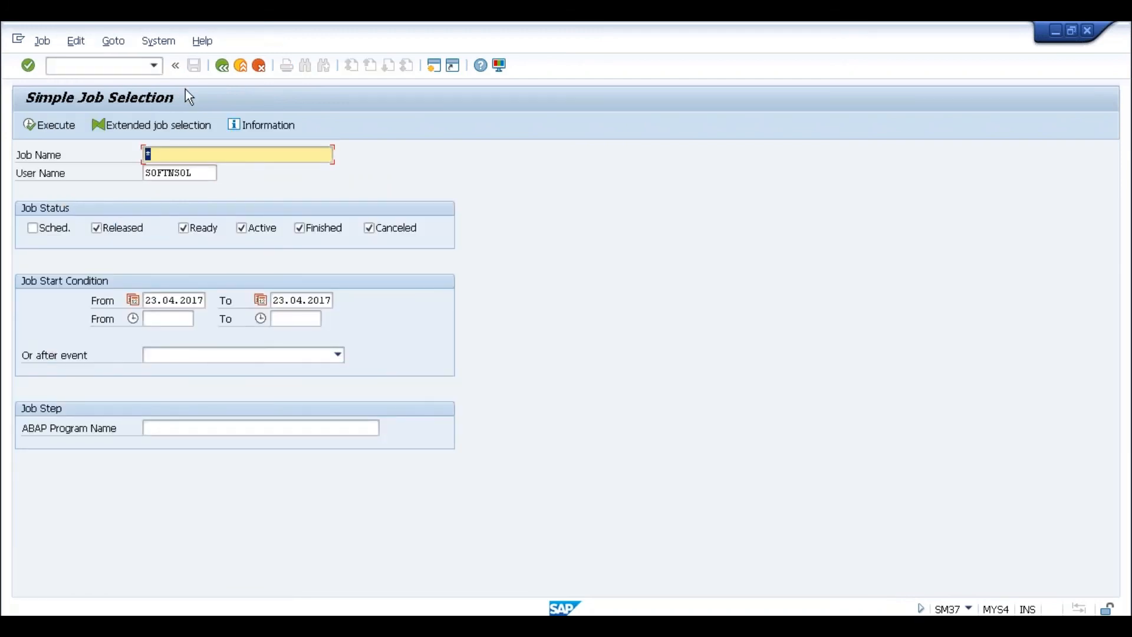
pyautogui.click(62, 127)
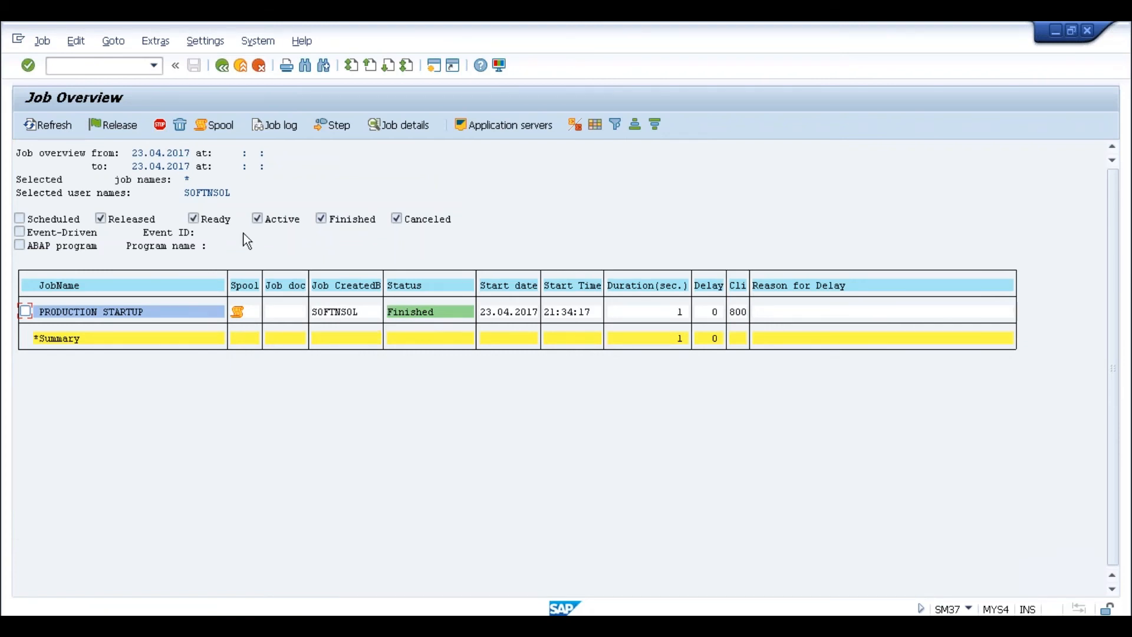
pyautogui.click(114, 73)
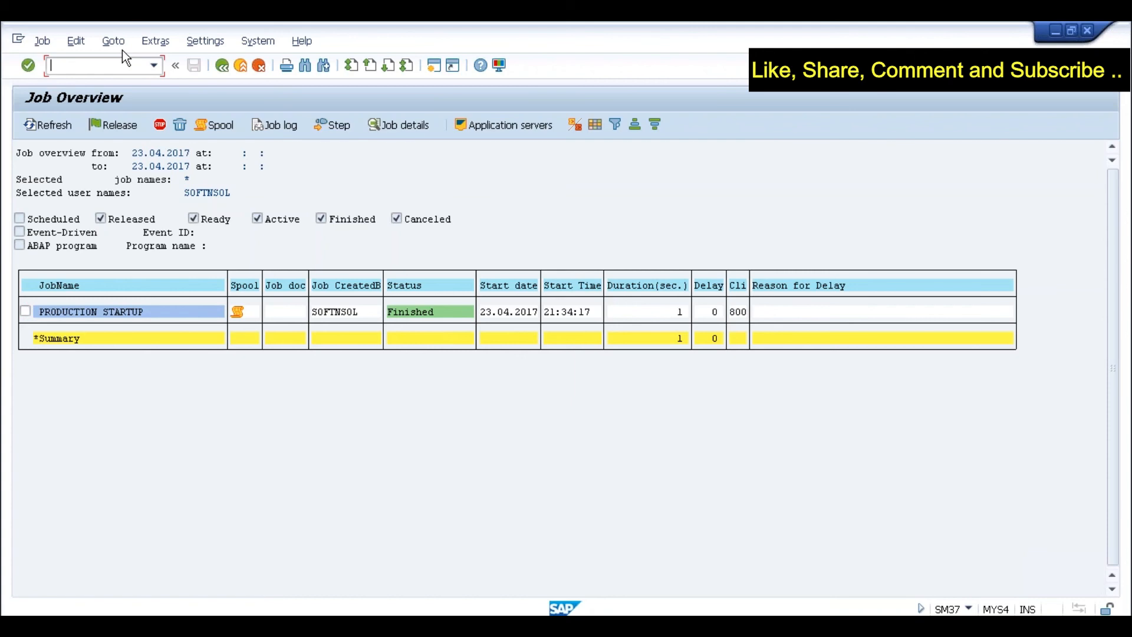
pyautogui.write('/nmigo')
pyautogui.press('Return')
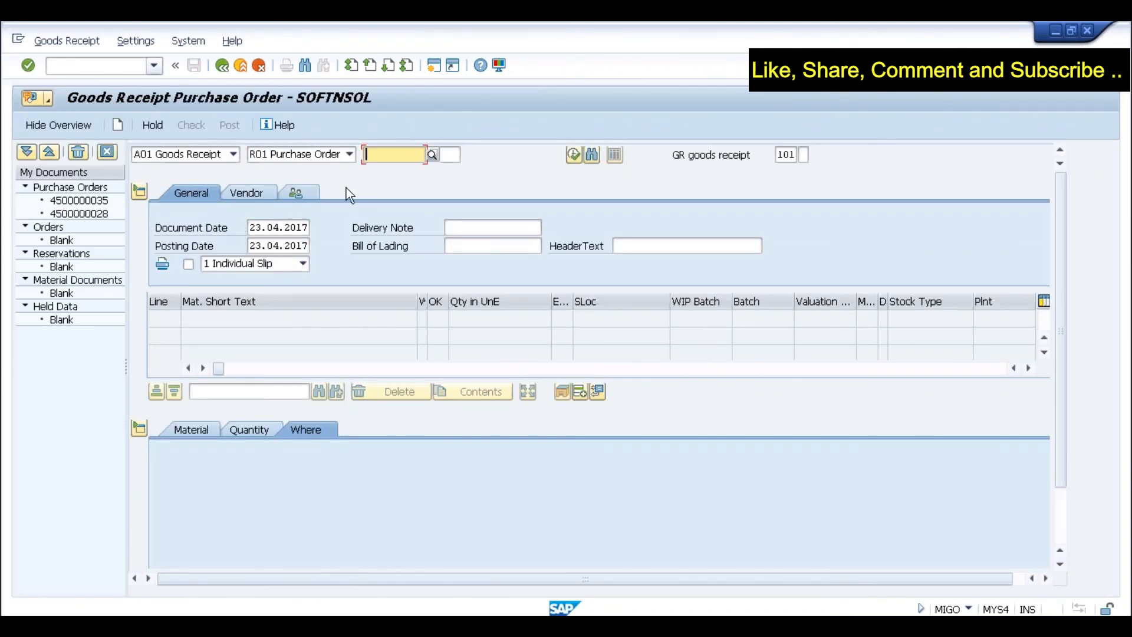
pyautogui.click(407, 157)
pyautogui.click(394, 173)
pyautogui.click(573, 155)
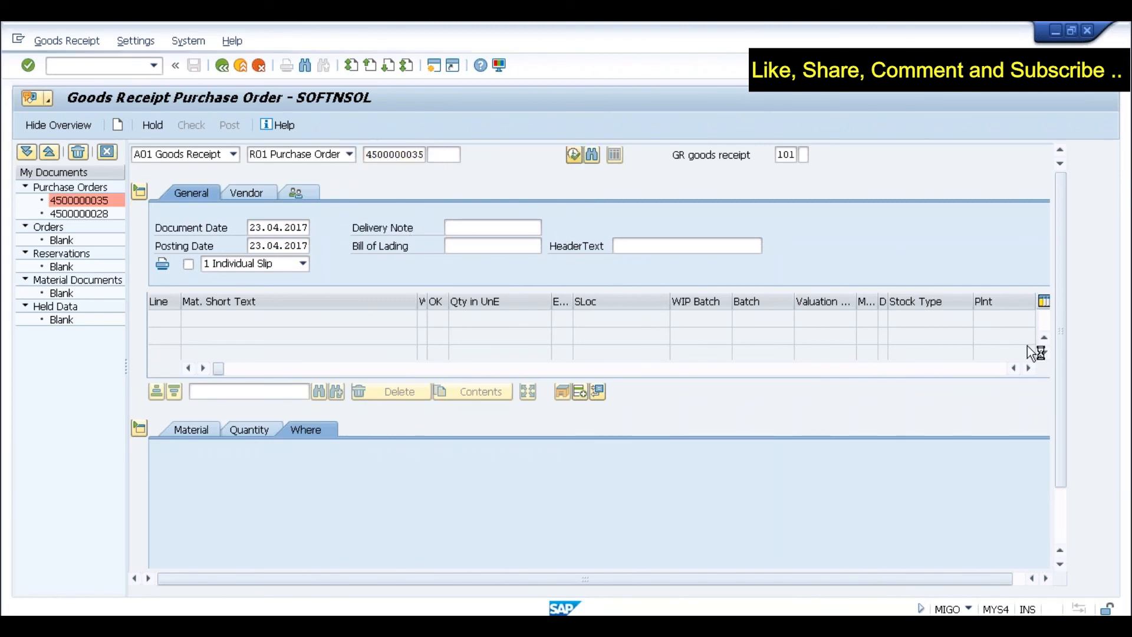
pyautogui.click(1063, 503)
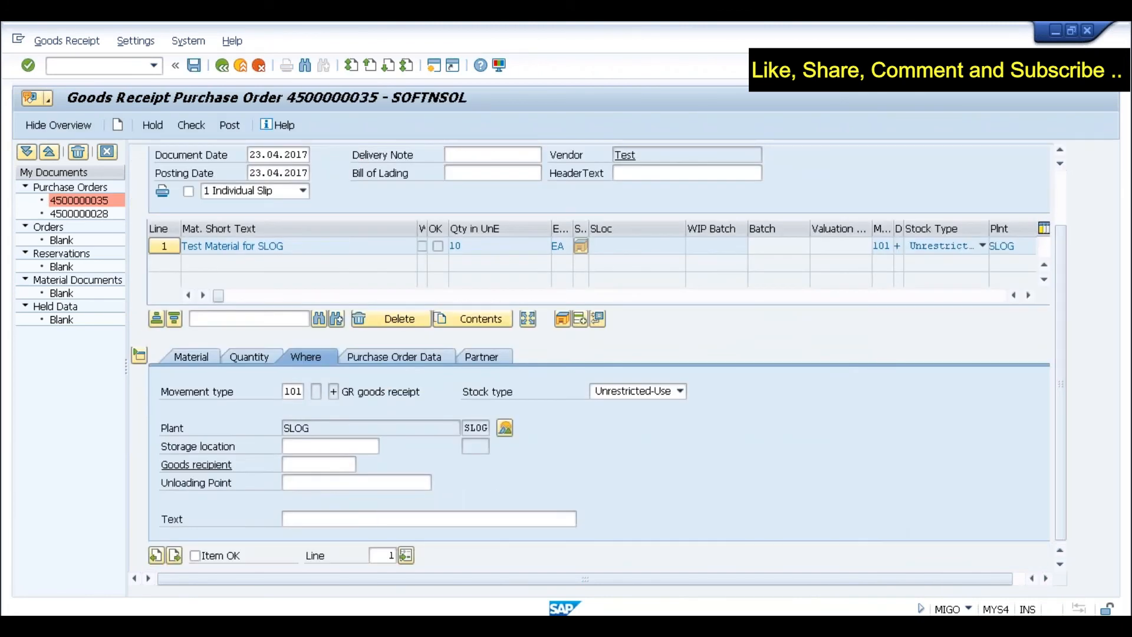
pyautogui.click(291, 450)
pyautogui.write('slog')
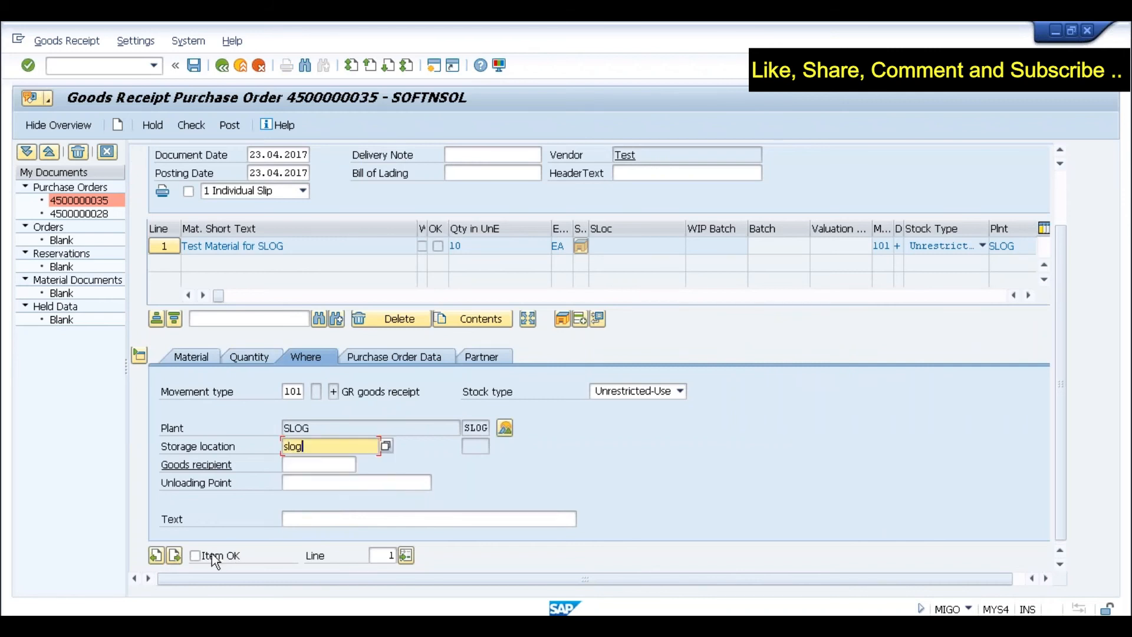
pyautogui.click(241, 547)
pyautogui.click(230, 125)
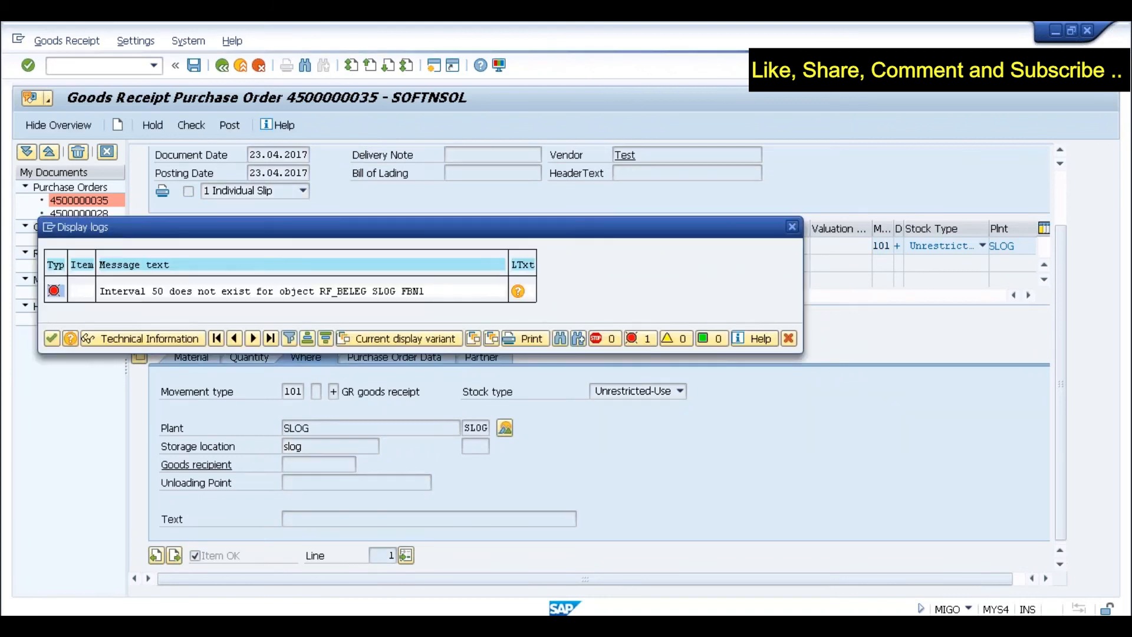
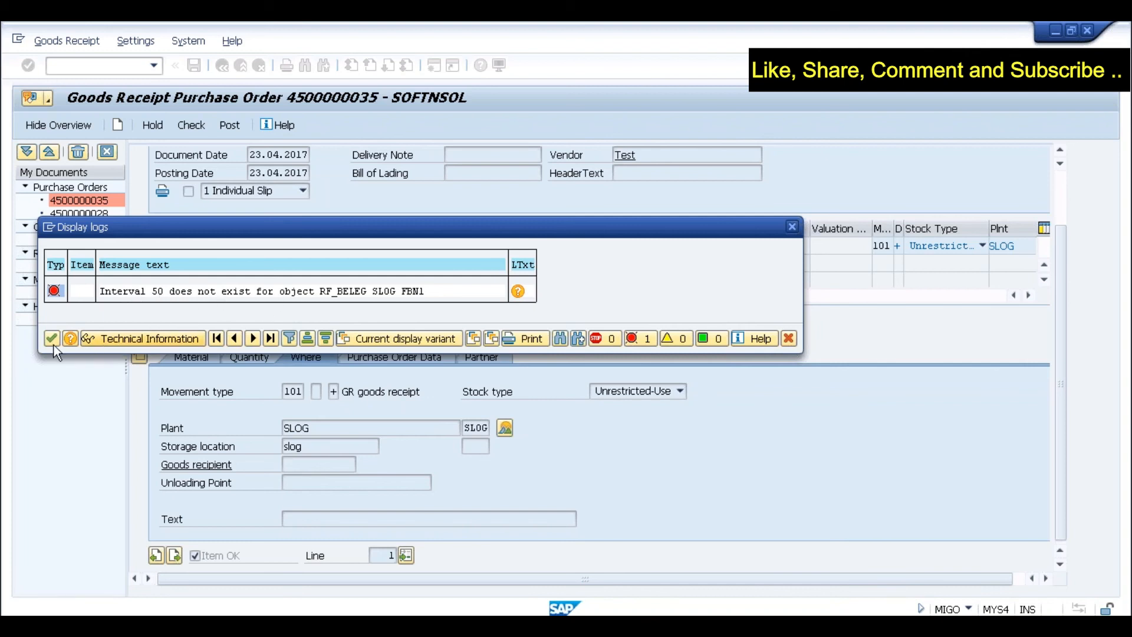
# - Dismiss the missing number range interval 50 error log and start a second SAP session
pyautogui.click(68, 338)
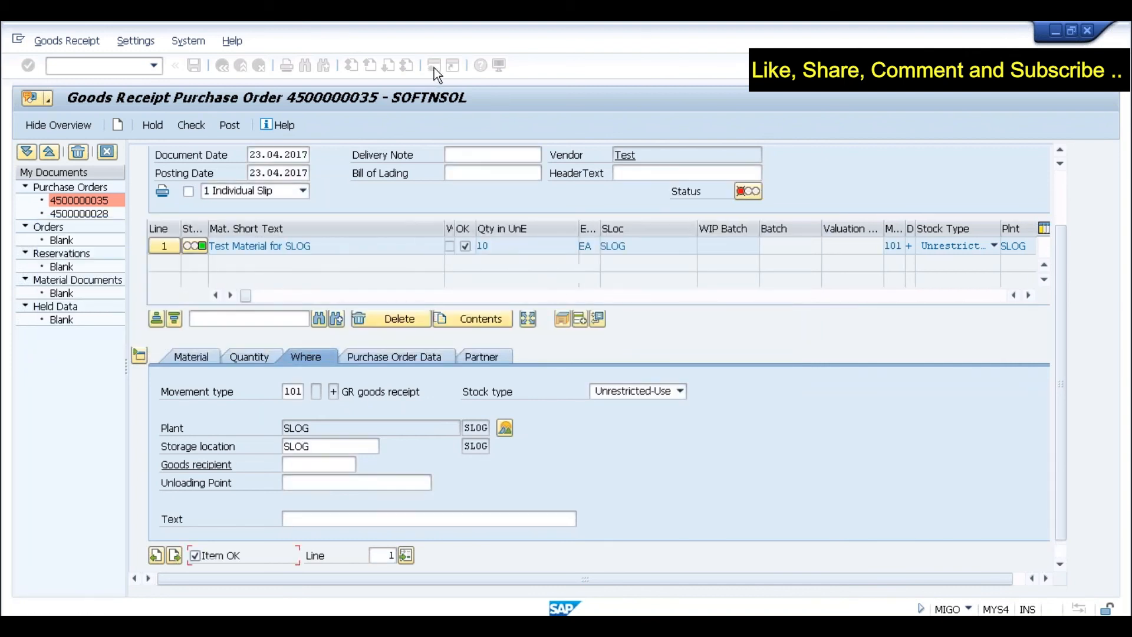
pyautogui.click(434, 69)
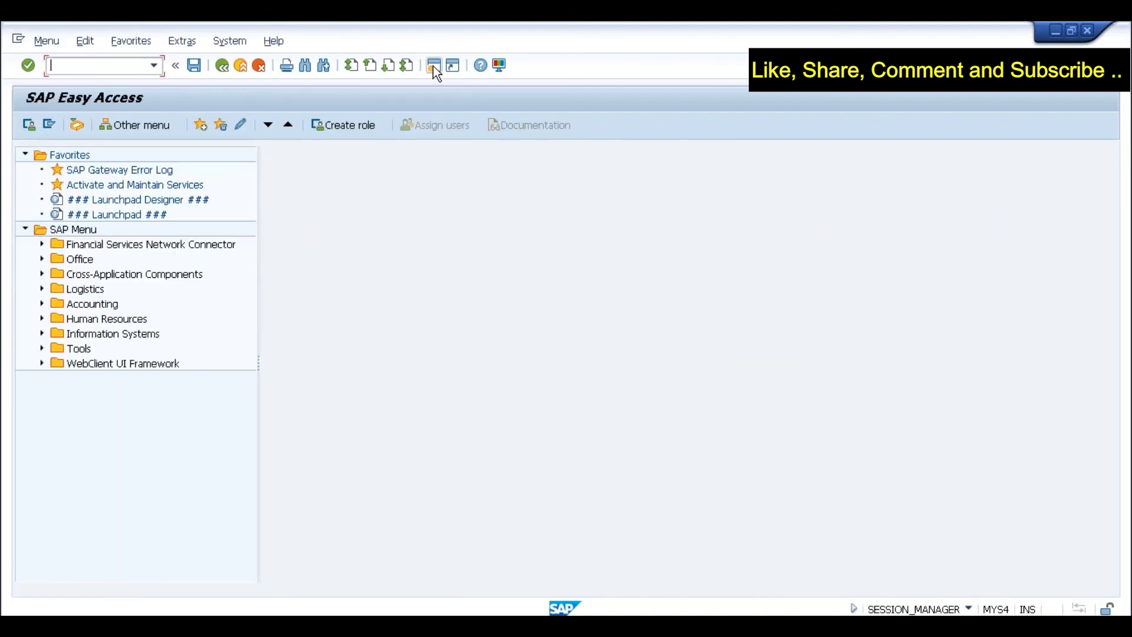
# - In FBN1, copy accounting document number ranges from company code 0001 to SLOG, then open SLOG's intervals
pyautogui.click(433, 65)
pyautogui.write('fbn1')
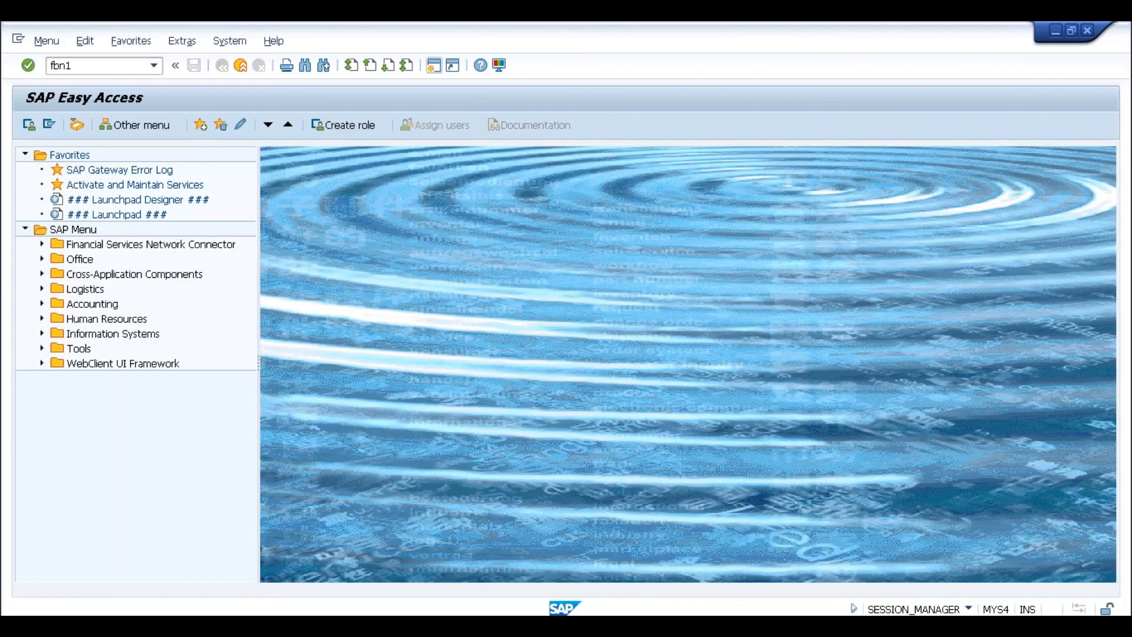
pyautogui.press('Return')
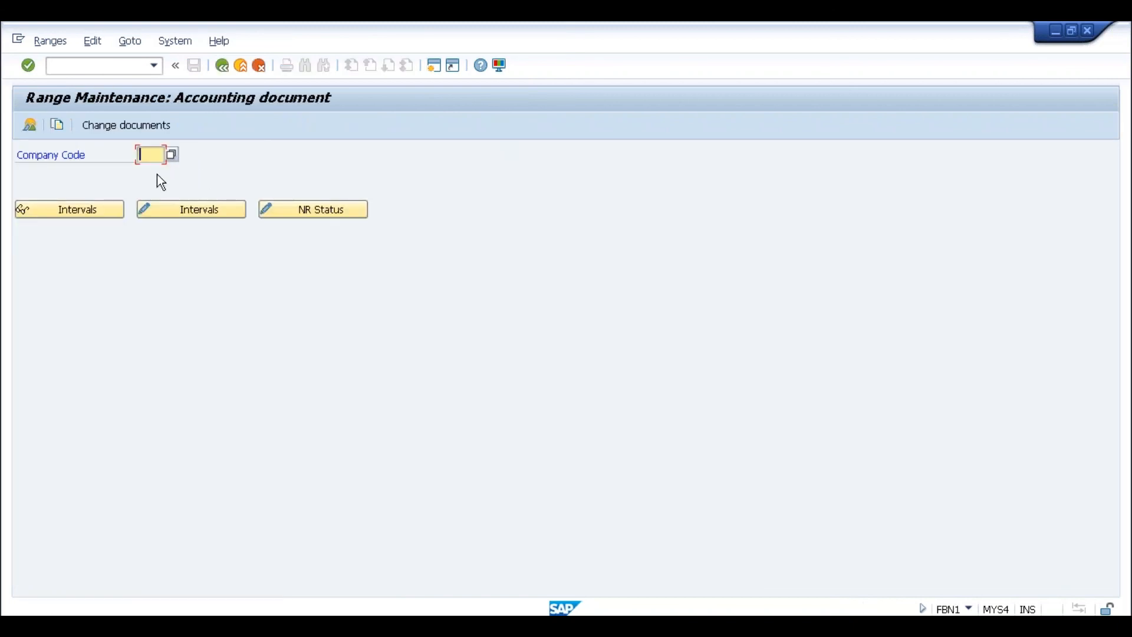
pyautogui.click(58, 125)
pyautogui.write('0001')
pyautogui.press('Tab')
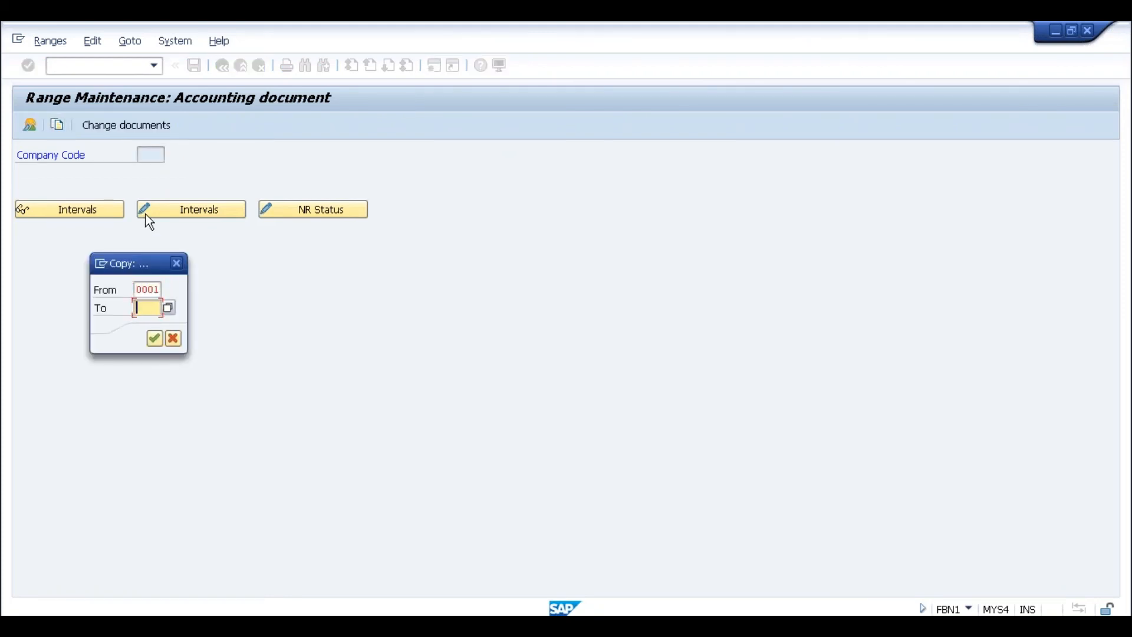
pyautogui.write('slog')
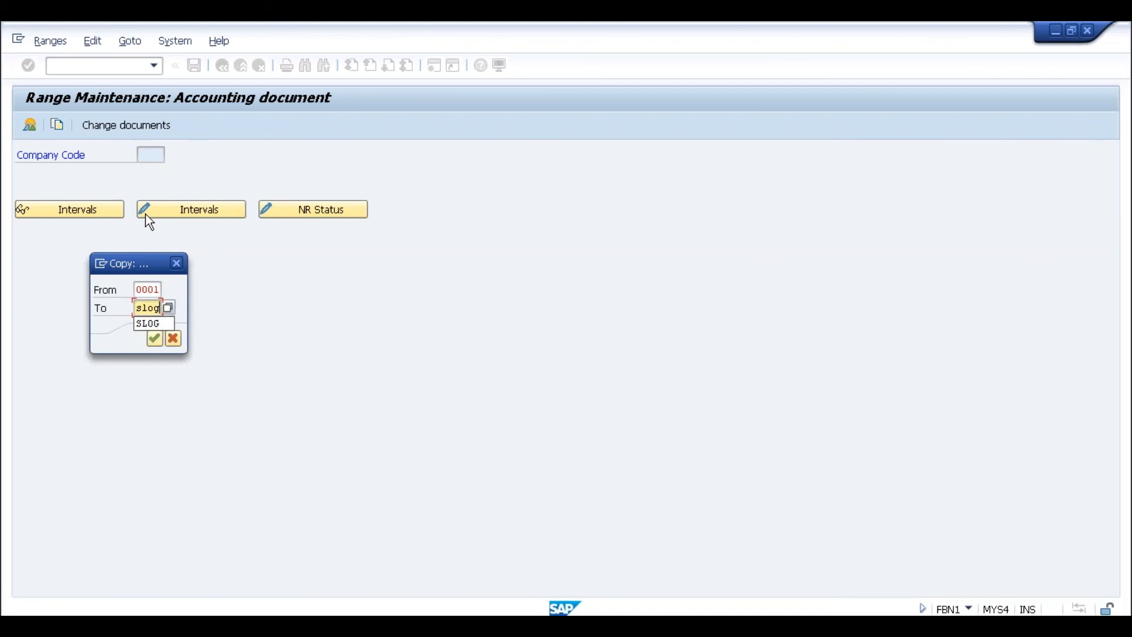
pyautogui.click(154, 337)
pyautogui.click(465, 521)
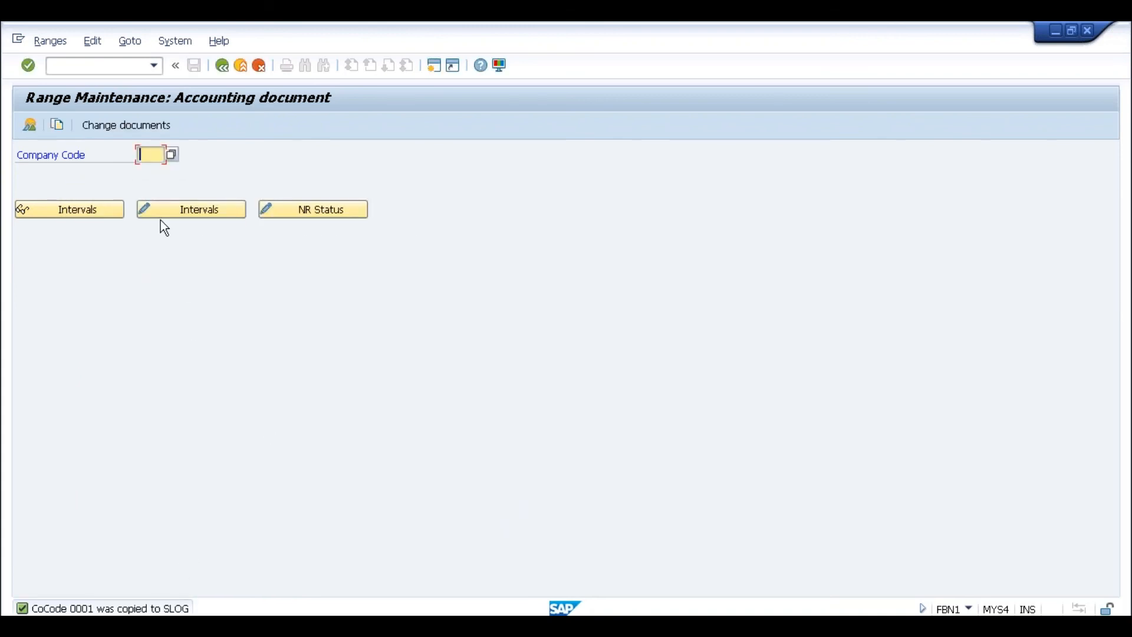
pyautogui.write('slog')
pyautogui.click(190, 211)
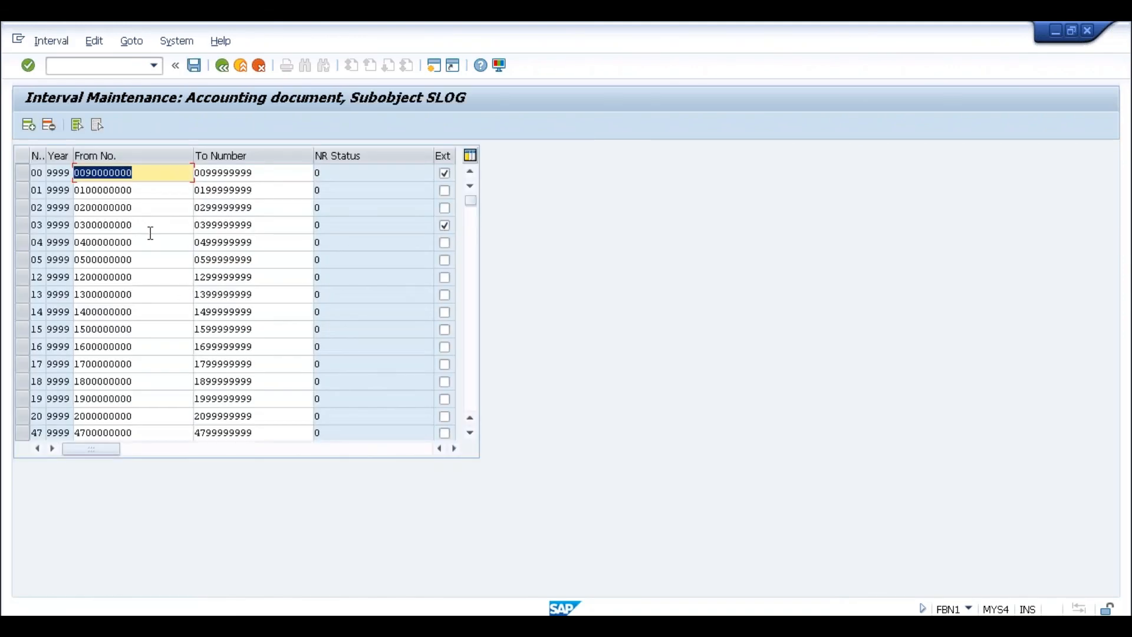
pyautogui.click(150, 230)
pyautogui.click(474, 320)
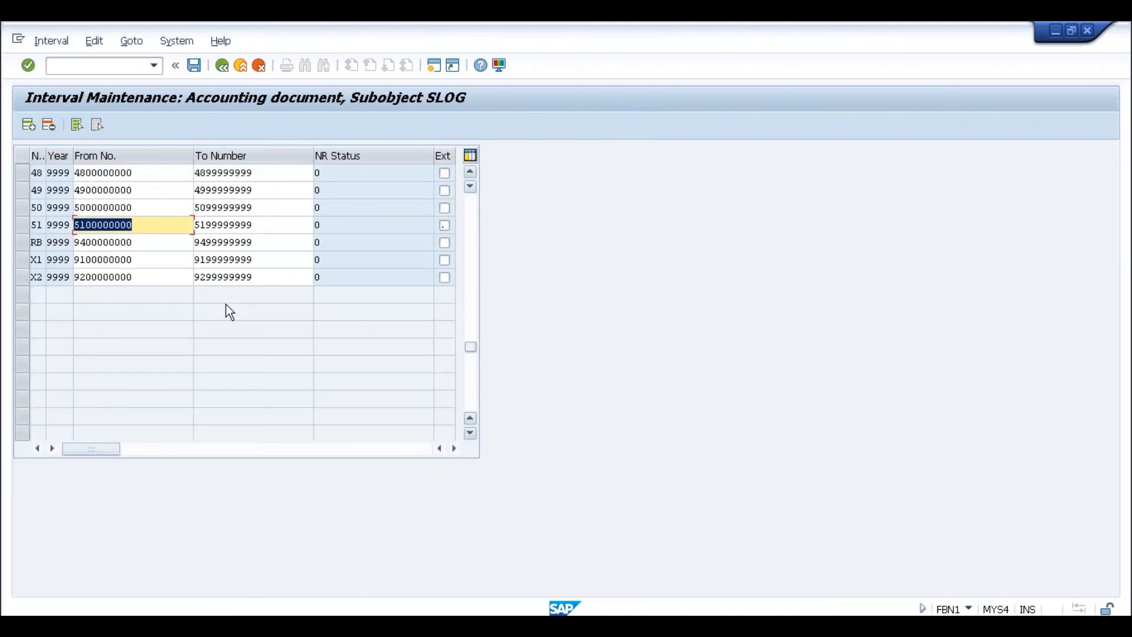
pyautogui.moveTo(134, 208); pyautogui.dragTo(72, 207)
pyautogui.click(70, 208)
pyautogui.click(71, 207)
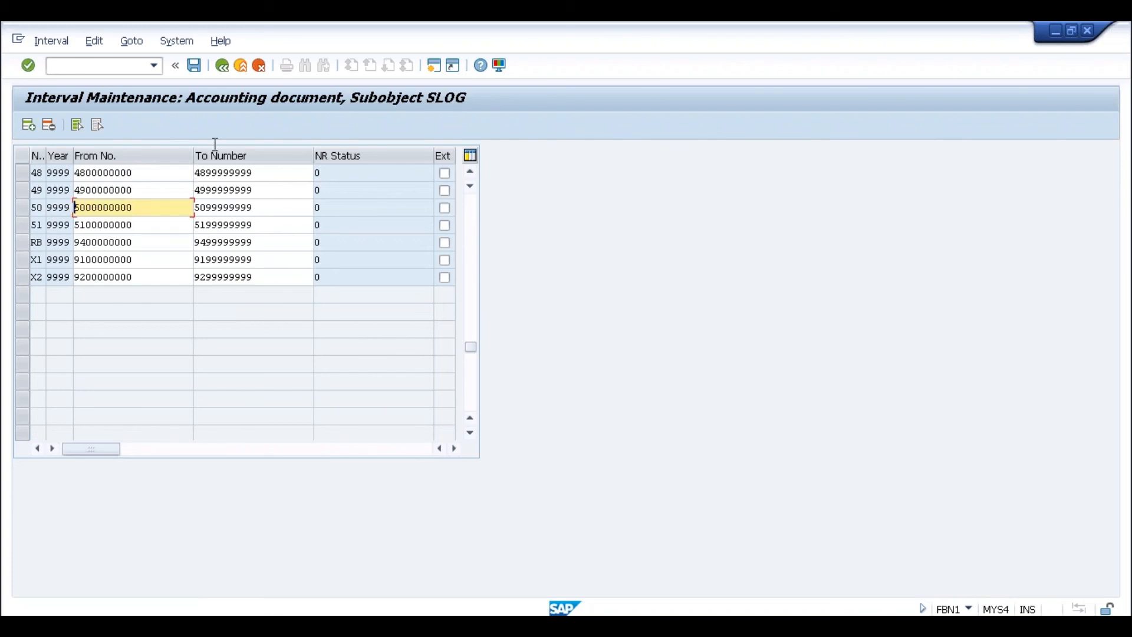
# - Retry posting the goods receipt in MIGO, which now fails on a missing Profit Center
pyautogui.hotkey('alt', 'Tab')
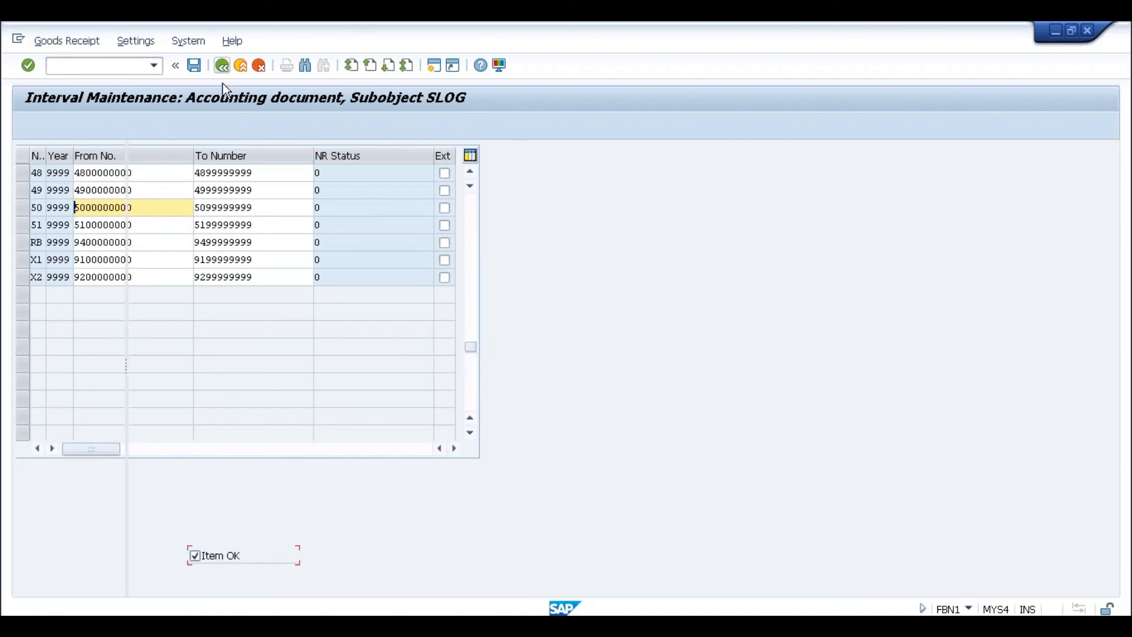
pyautogui.click(222, 126)
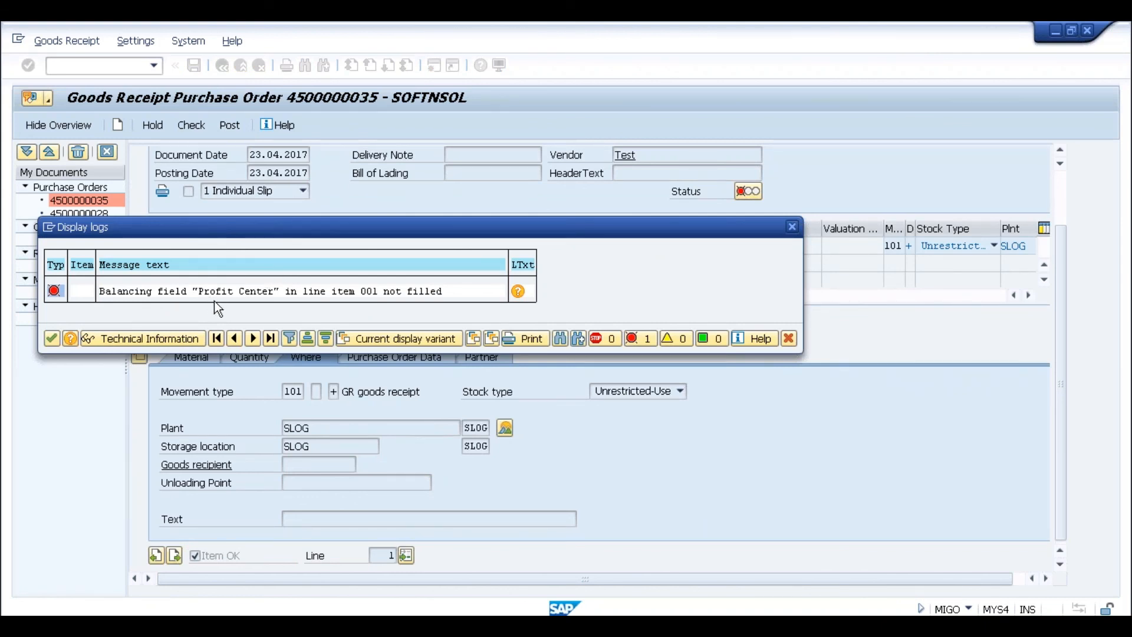
pyautogui.hotkey('alt', 'Tab')
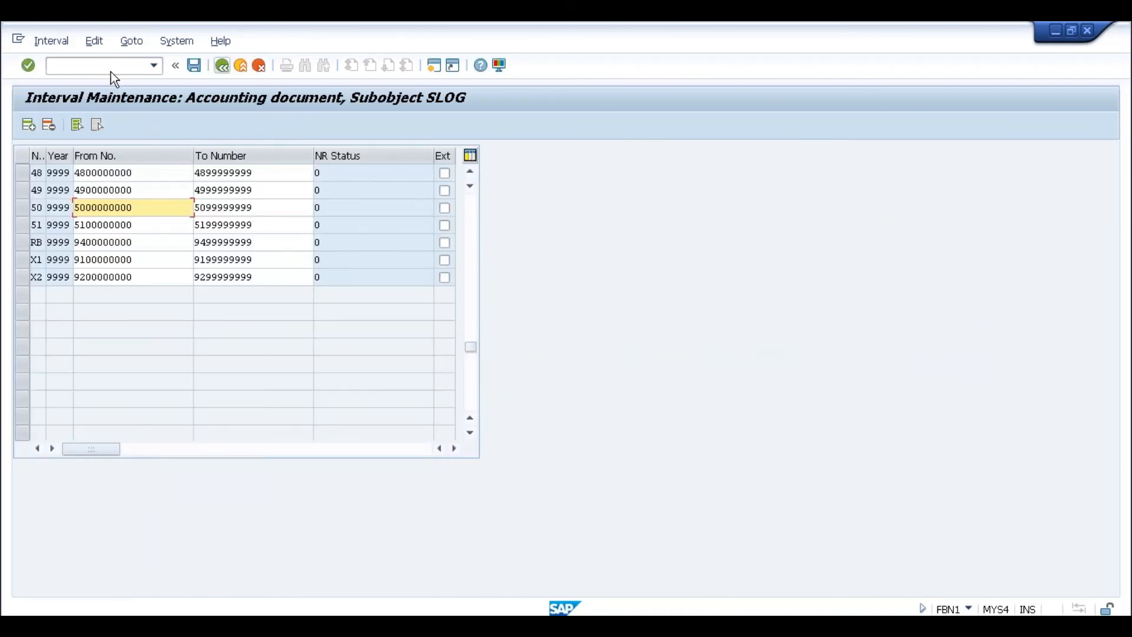
# - Open SPRO's Document Splitting deactivation per company code activity under General Ledger Accounting (New)
pyautogui.write('/n')
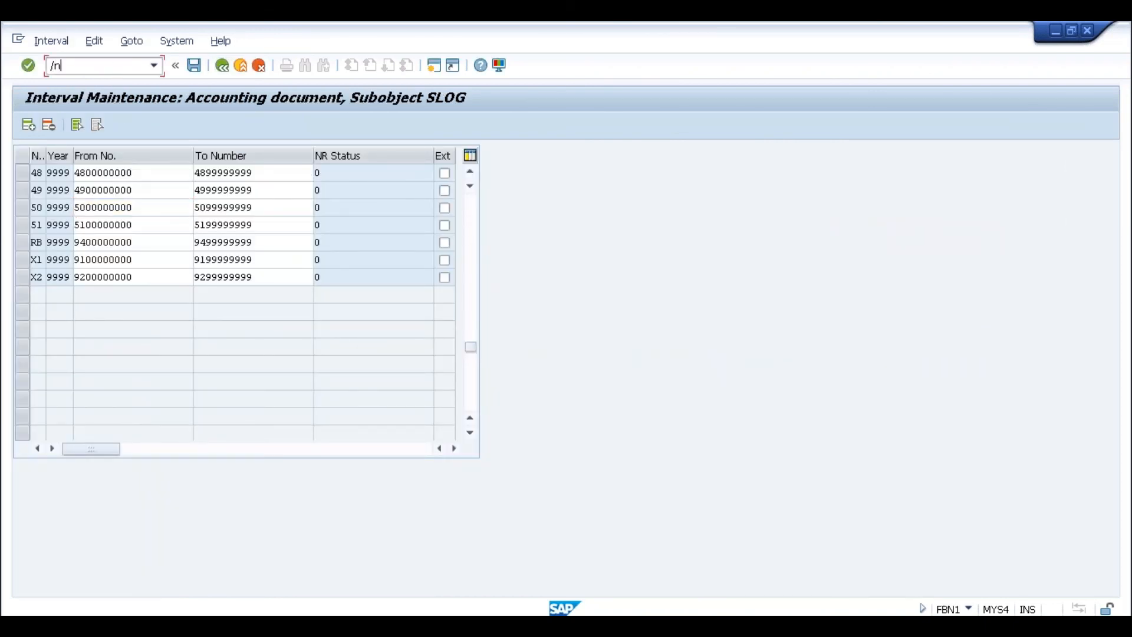
pyautogui.write('spro')
pyautogui.press('Return')
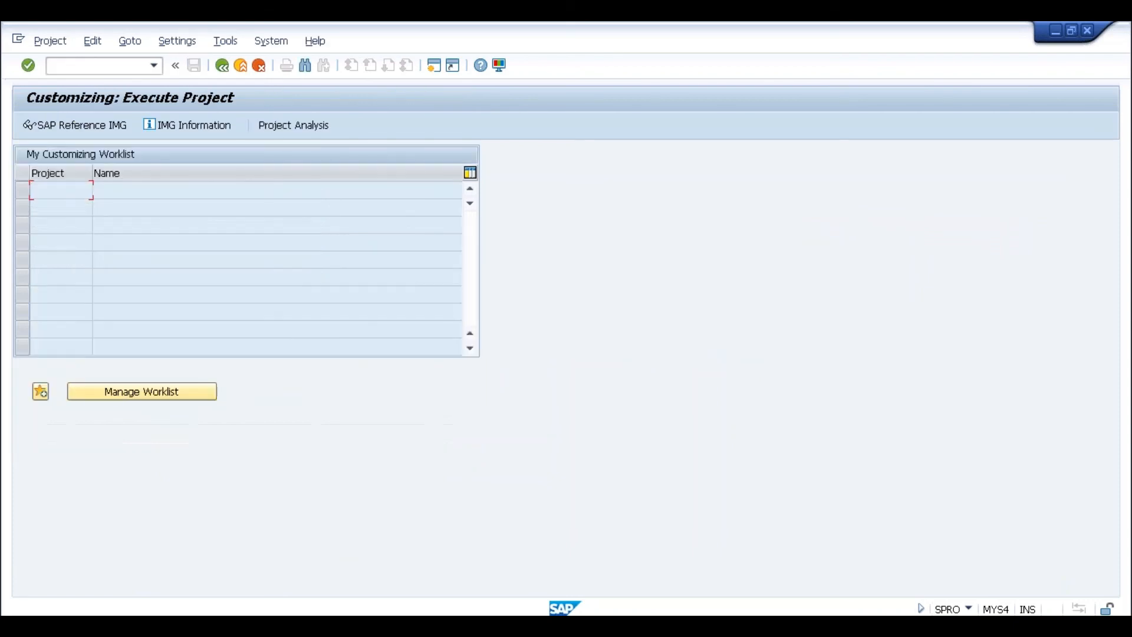
pyautogui.click(93, 124)
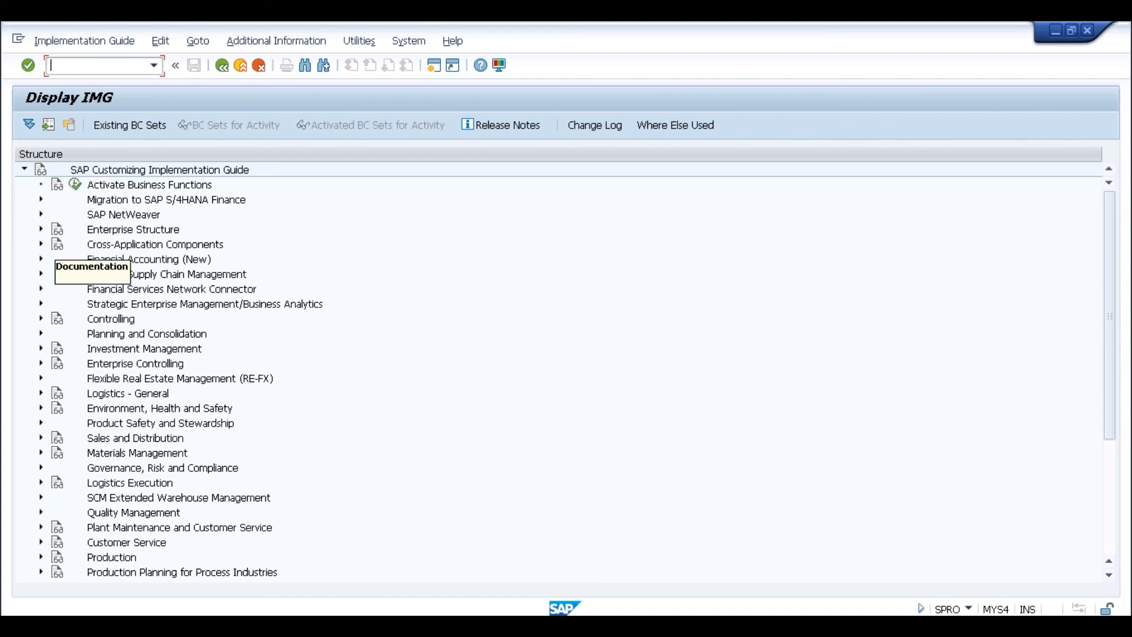
pyautogui.click(41, 260)
pyautogui.click(58, 287)
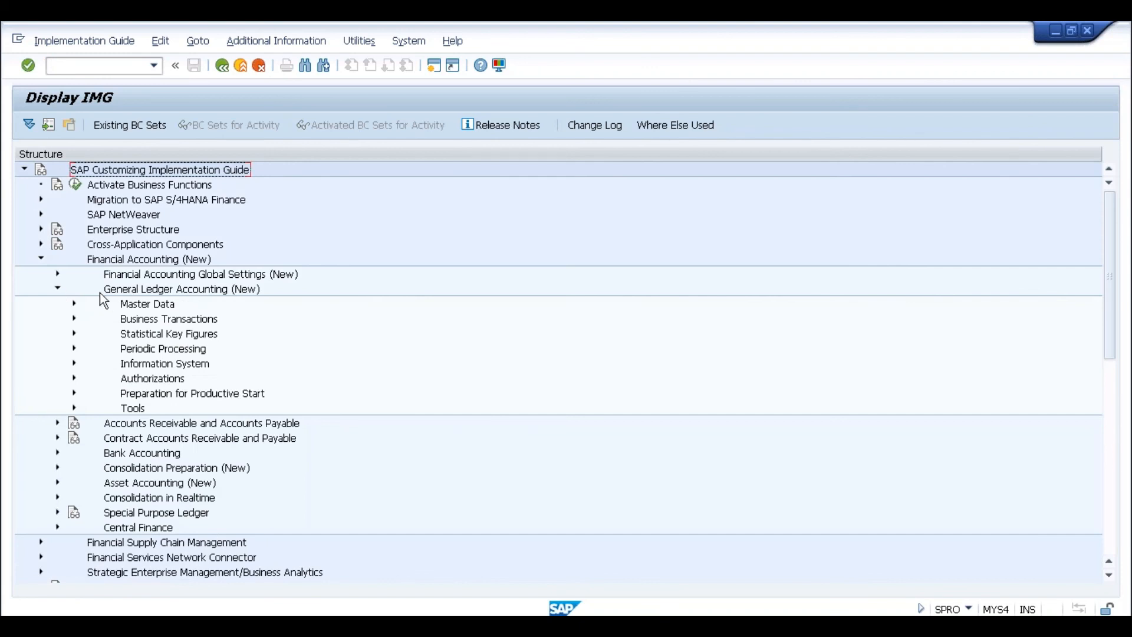
pyautogui.click(75, 319)
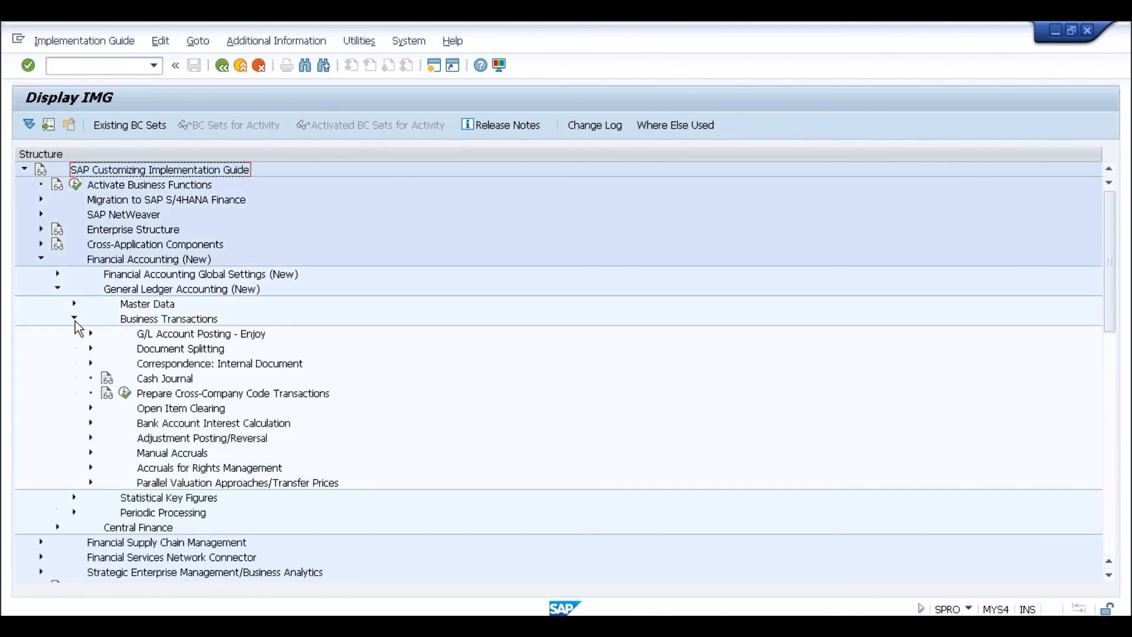
pyautogui.click(87, 349)
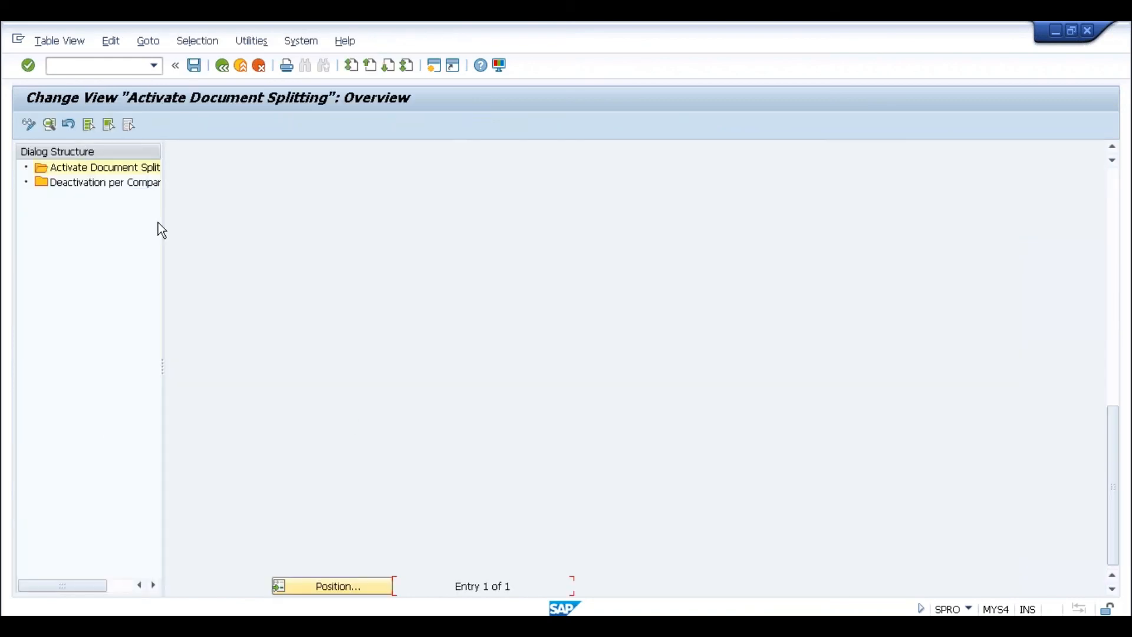
pyautogui.doubleClick(129, 185)
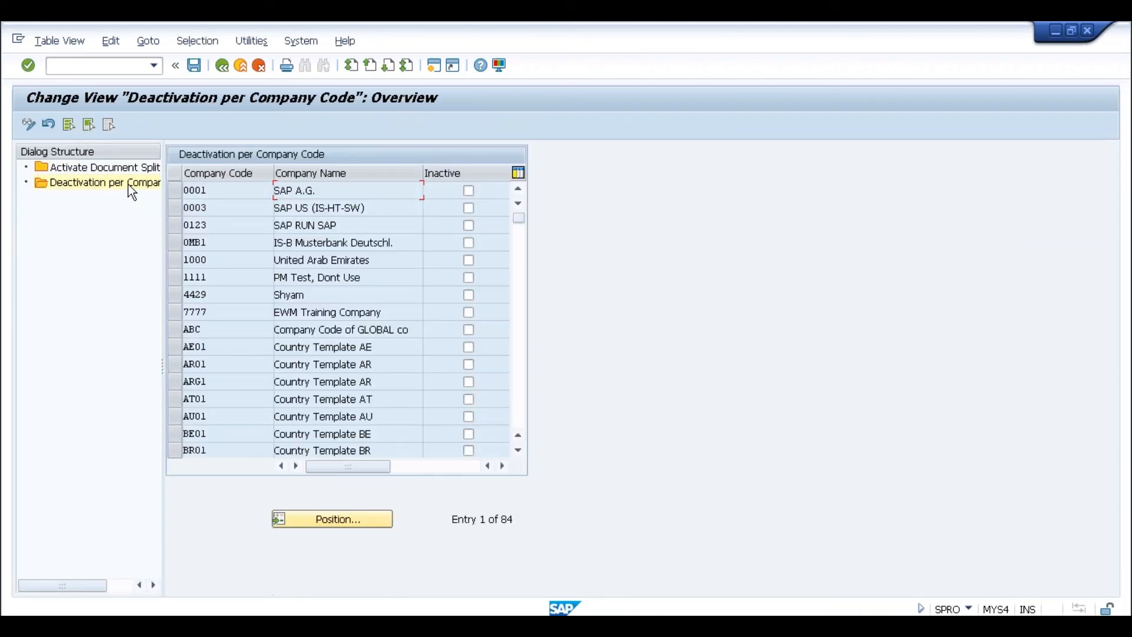
# - Mark document splitting inactive for SLOG and save it under a customizing request
pyautogui.click(319, 517)
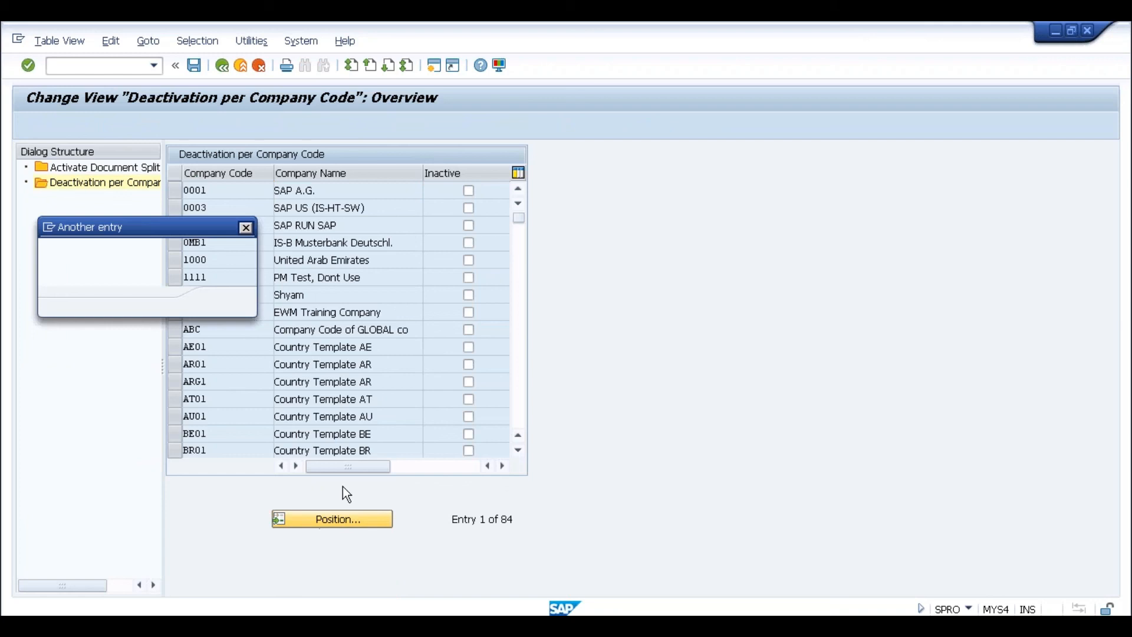
pyautogui.write('SLOG')
pyautogui.press('Return')
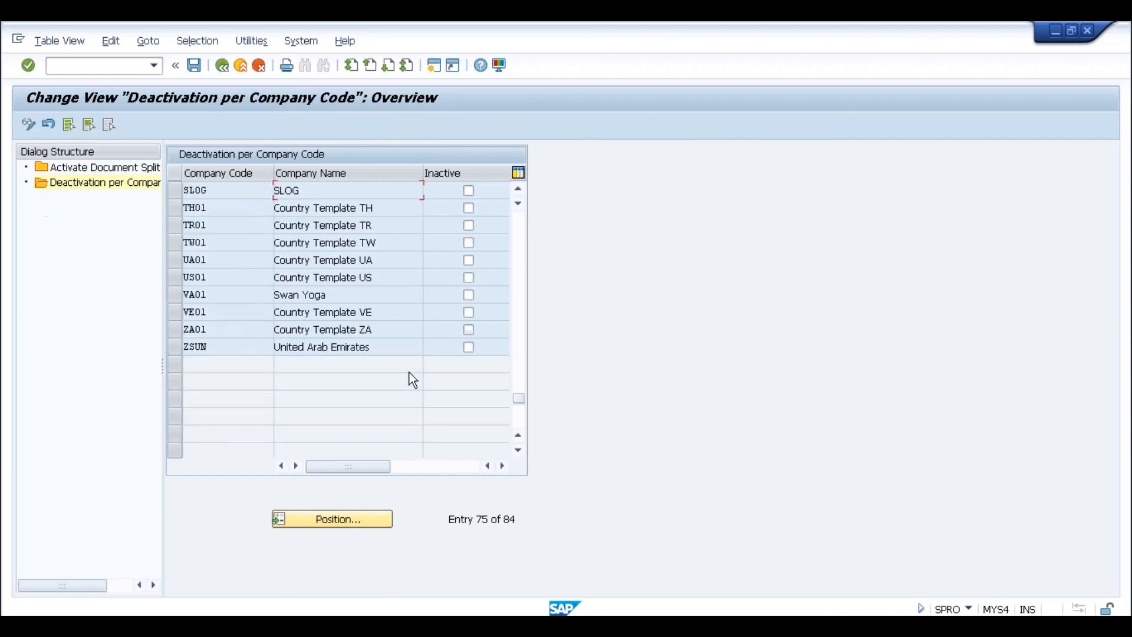
pyautogui.click(467, 191)
pyautogui.click(193, 66)
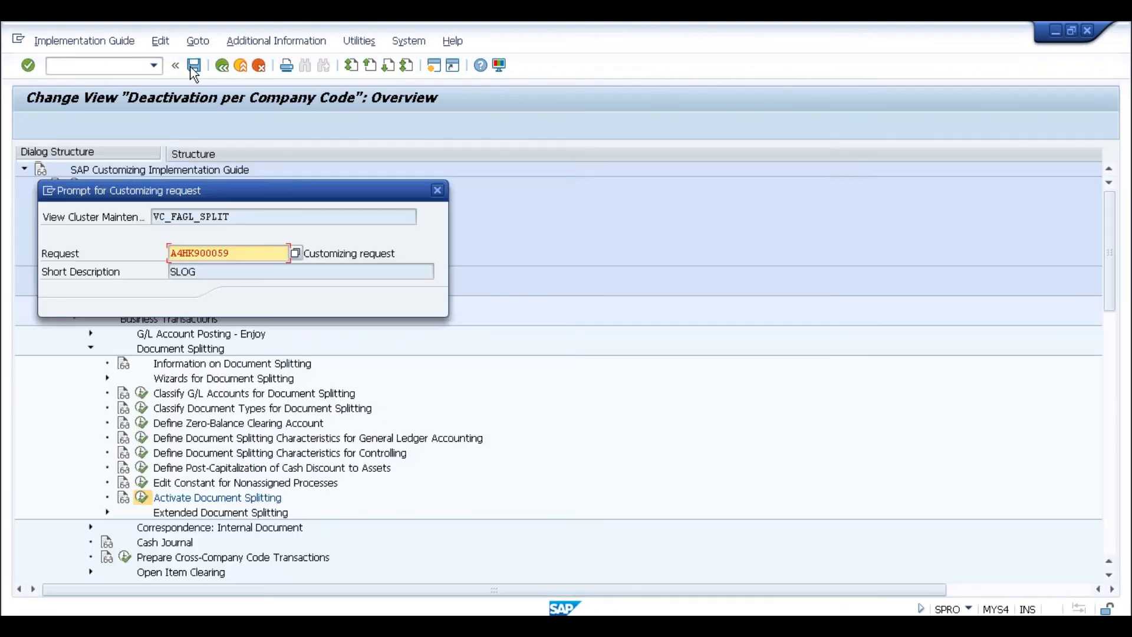
pyautogui.press('Return')
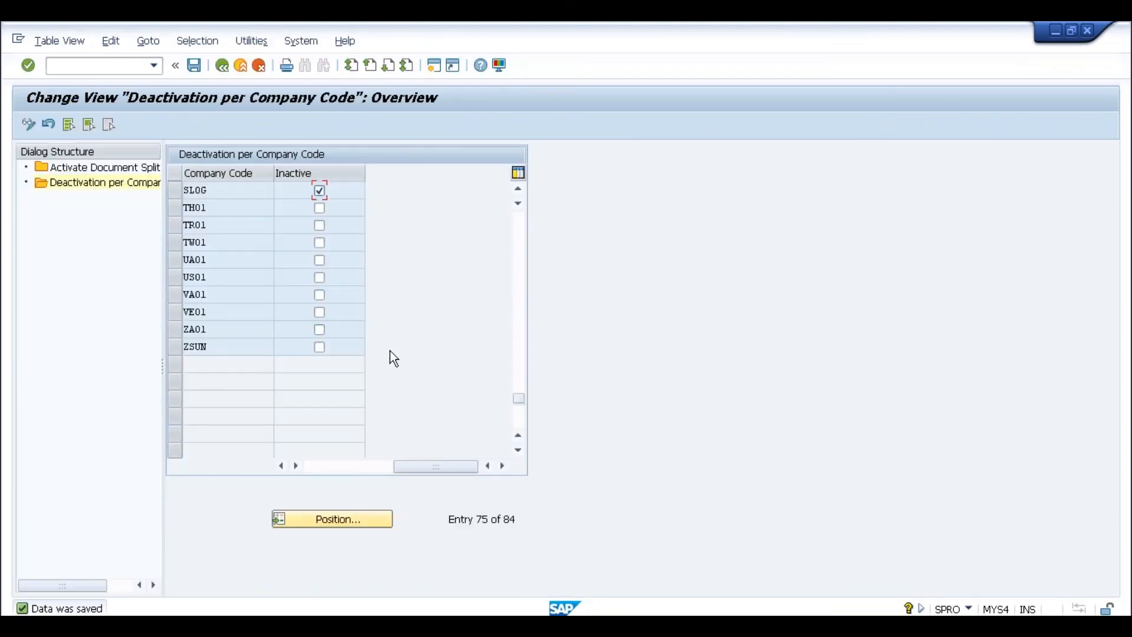
pyautogui.hotkey('alt', 'Tab')
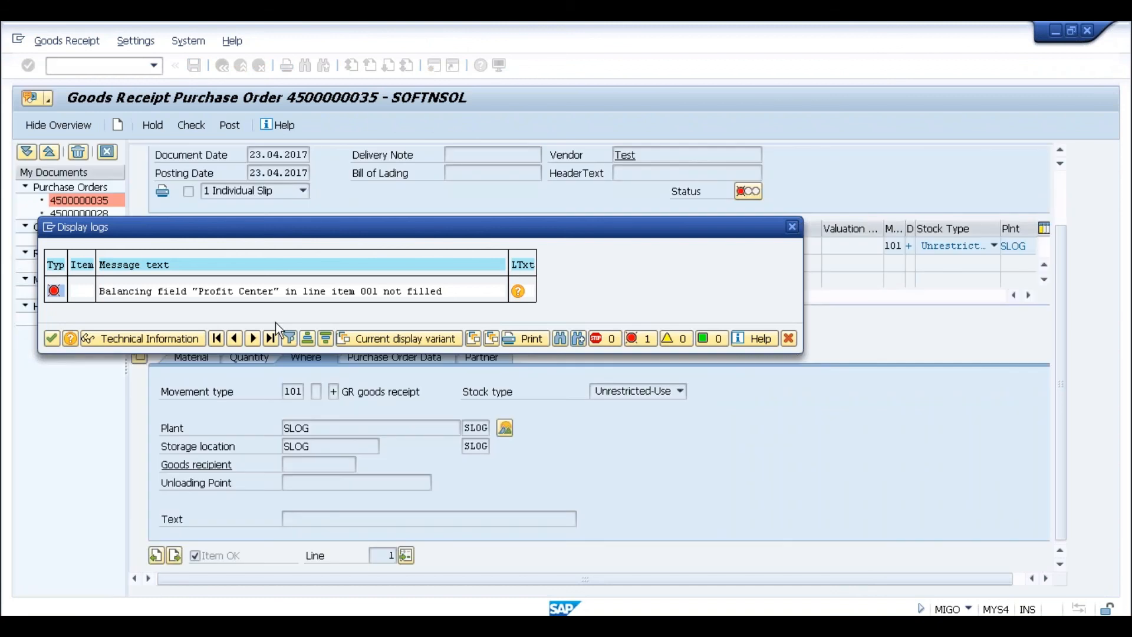
# - Retry posting the goods receipt and close the Profit Center error log
pyautogui.click(54, 338)
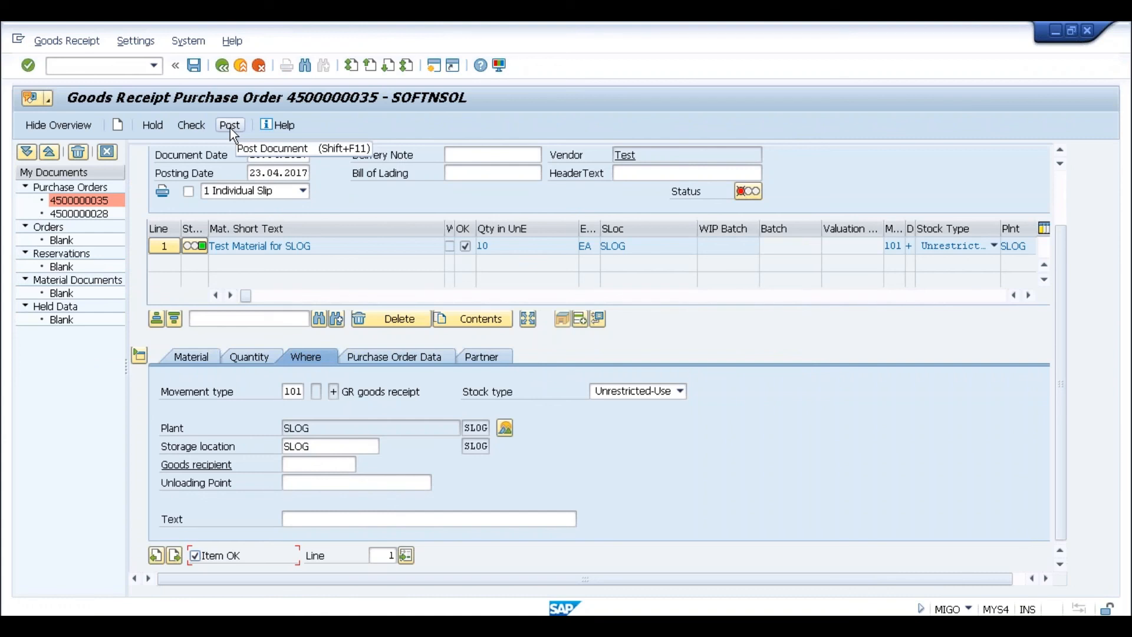
pyautogui.click(229, 127)
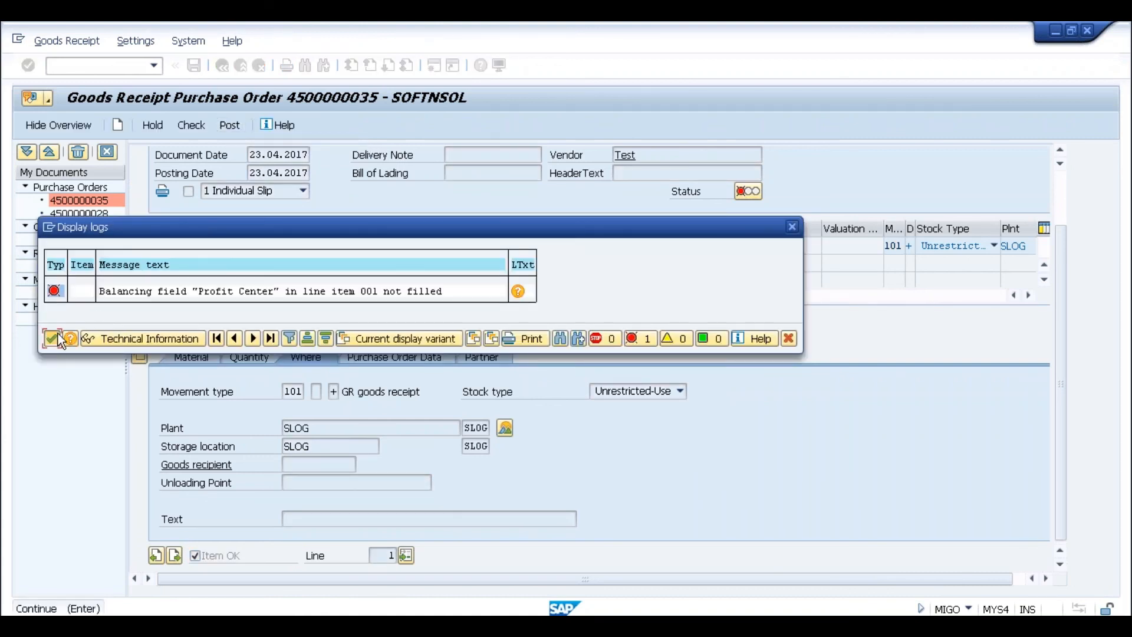
pyautogui.click(57, 334)
pyautogui.click(103, 65)
pyautogui.write('/b')
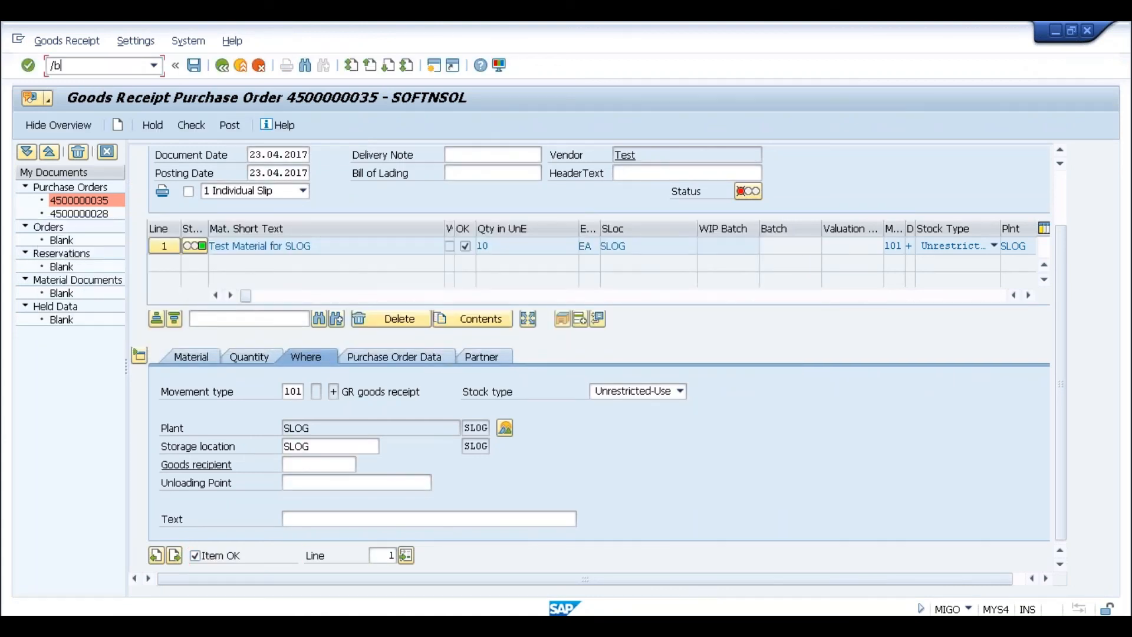
pyautogui.write('migo')
pyautogui.press('Return')
pyautogui.click(407, 158)
pyautogui.click(393, 170)
pyautogui.press('Return')
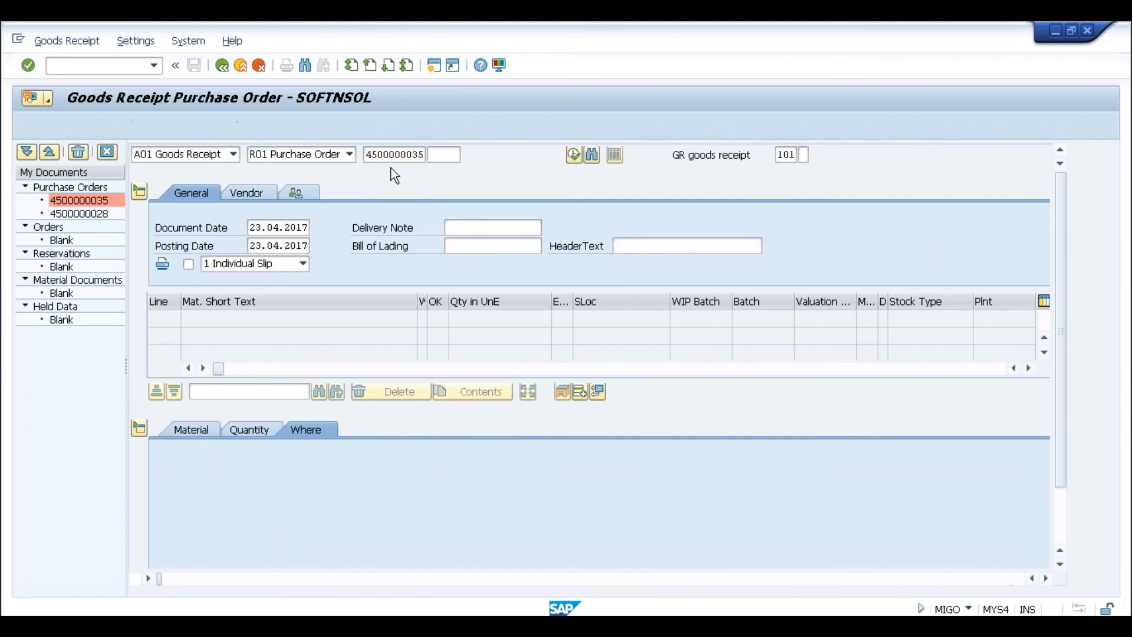
# - Mark the item OK, set storage location slog, and post the goods receipt
pyautogui.click(1058, 511)
pyautogui.click(207, 557)
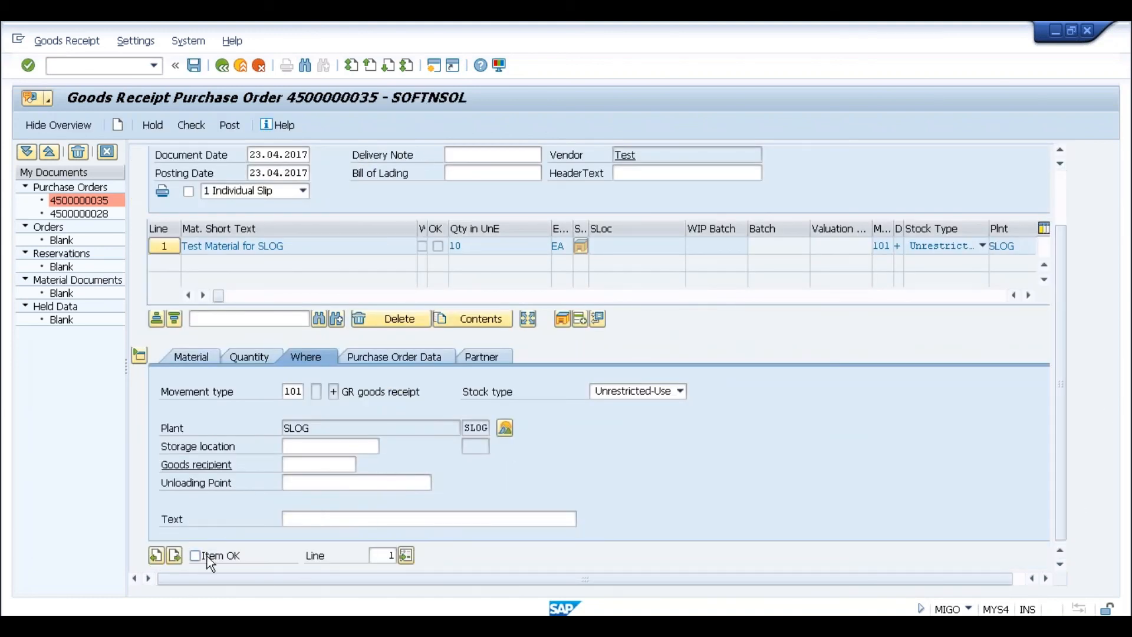
pyautogui.click(292, 446)
pyautogui.write('s')
pyautogui.press('Down')
pyautogui.press('Return')
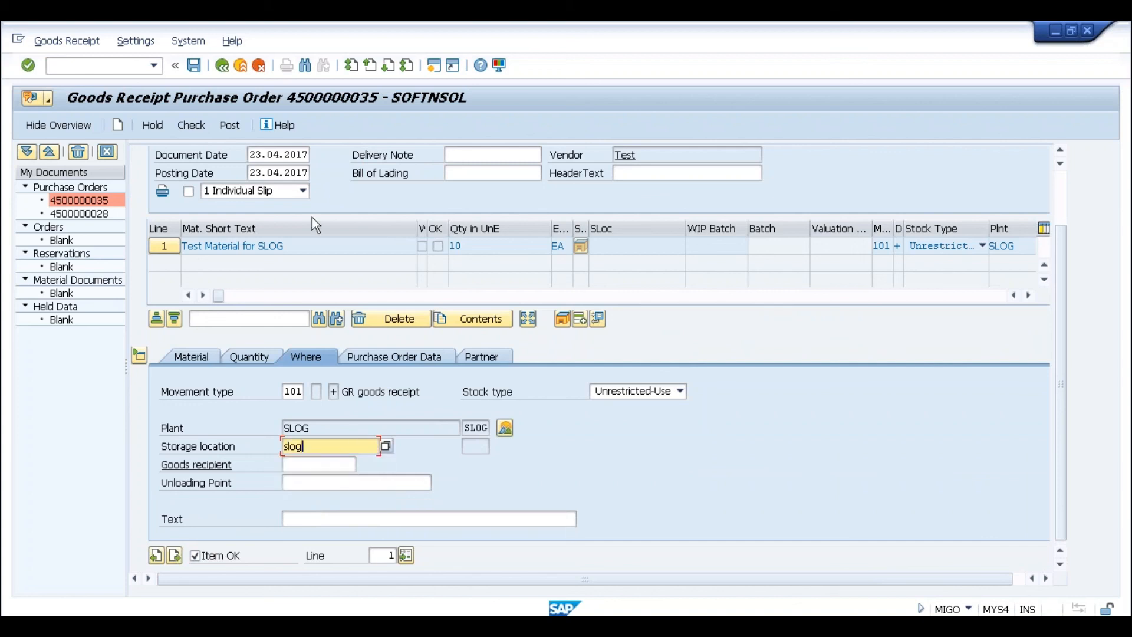
pyautogui.click(193, 66)
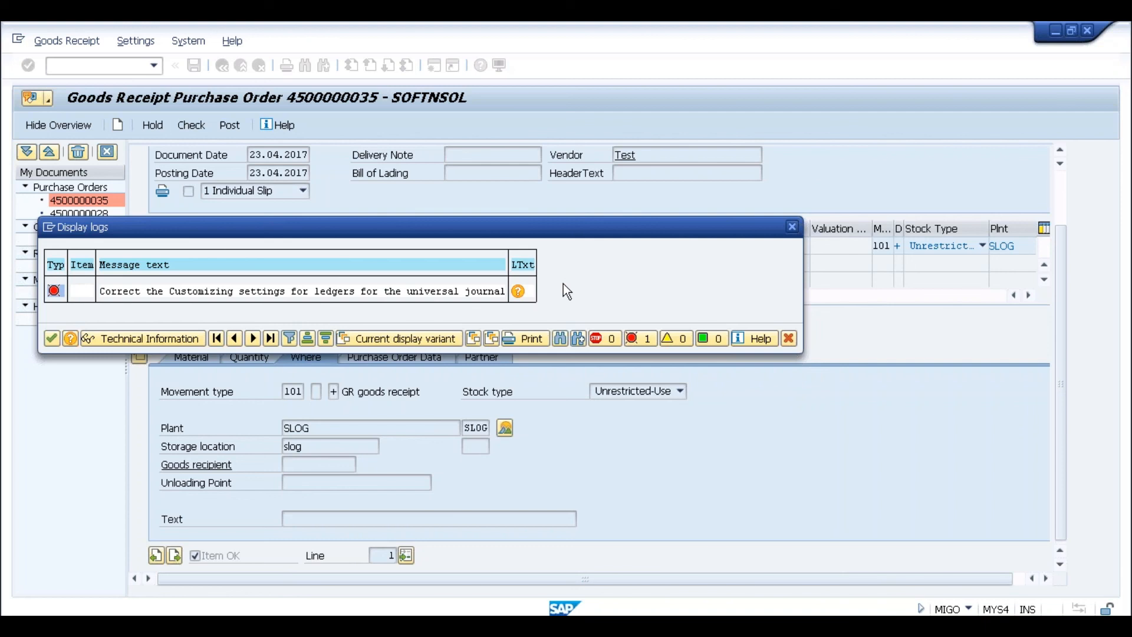
# - Open the ledger error's long text and run the FINS_CUST_CONS_CHK_P consistency check
pyautogui.click(518, 290)
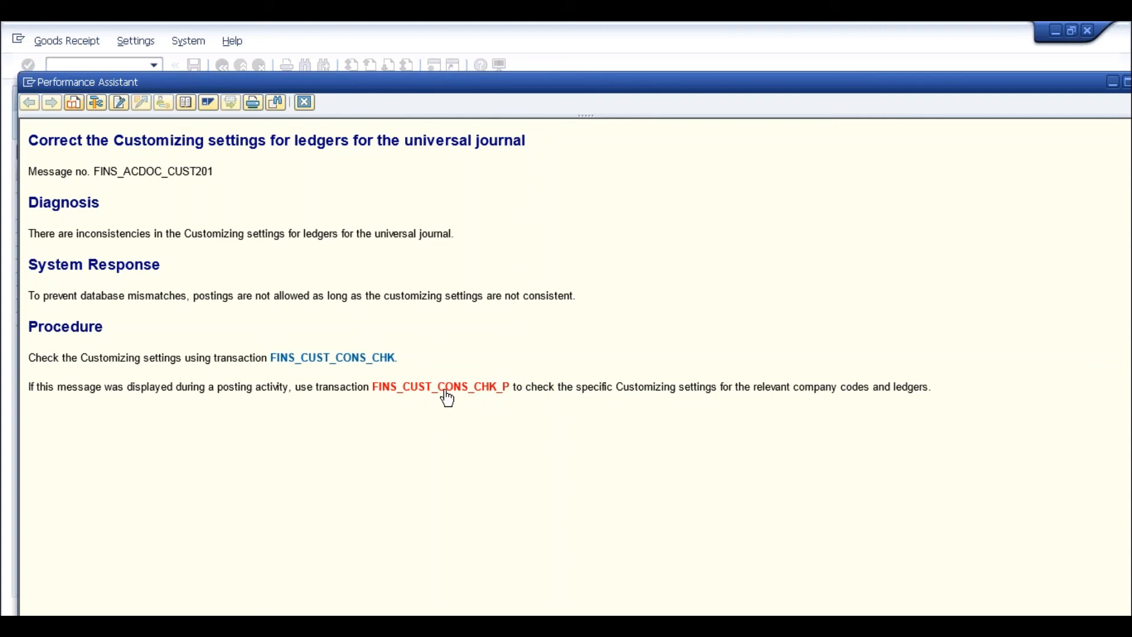
pyautogui.click(444, 393)
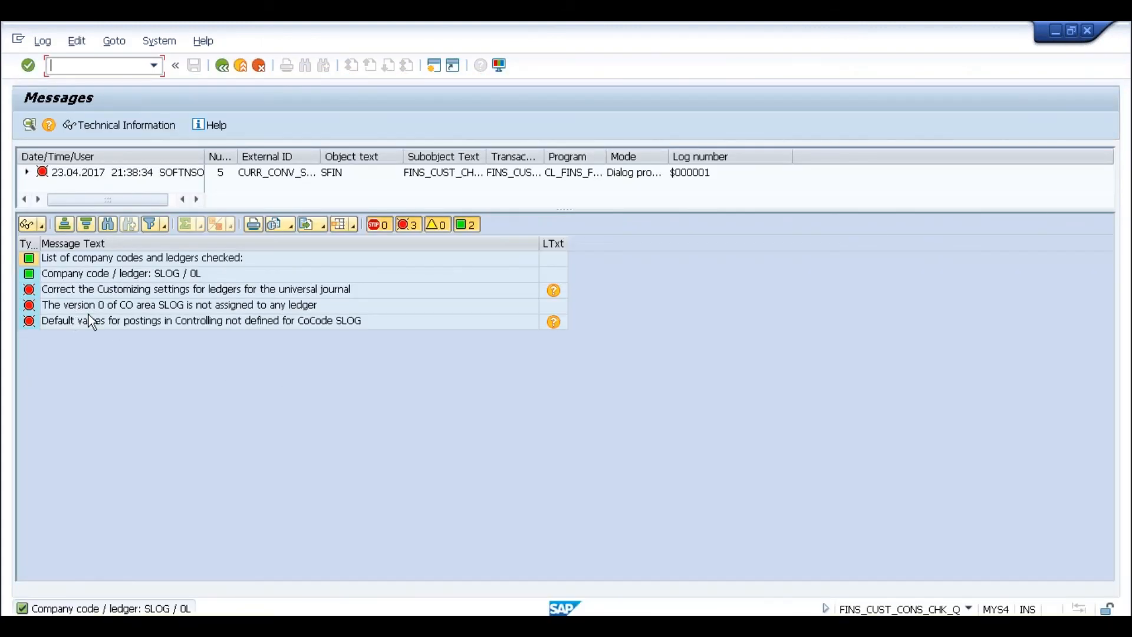
# - Inspect the 'version 0 of CO area SLOG' message, then go back to the help text
pyautogui.click(139, 311)
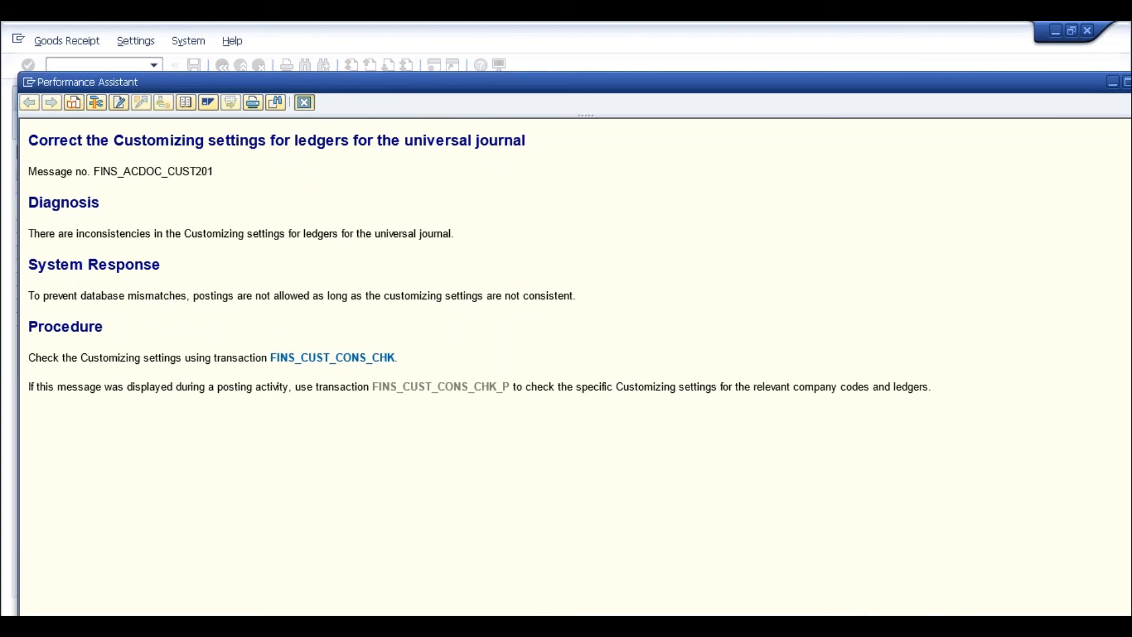
pyautogui.click(304, 102)
# - Close the help and log, and open the SAP Reference IMG in a new session
pyautogui.click(58, 338)
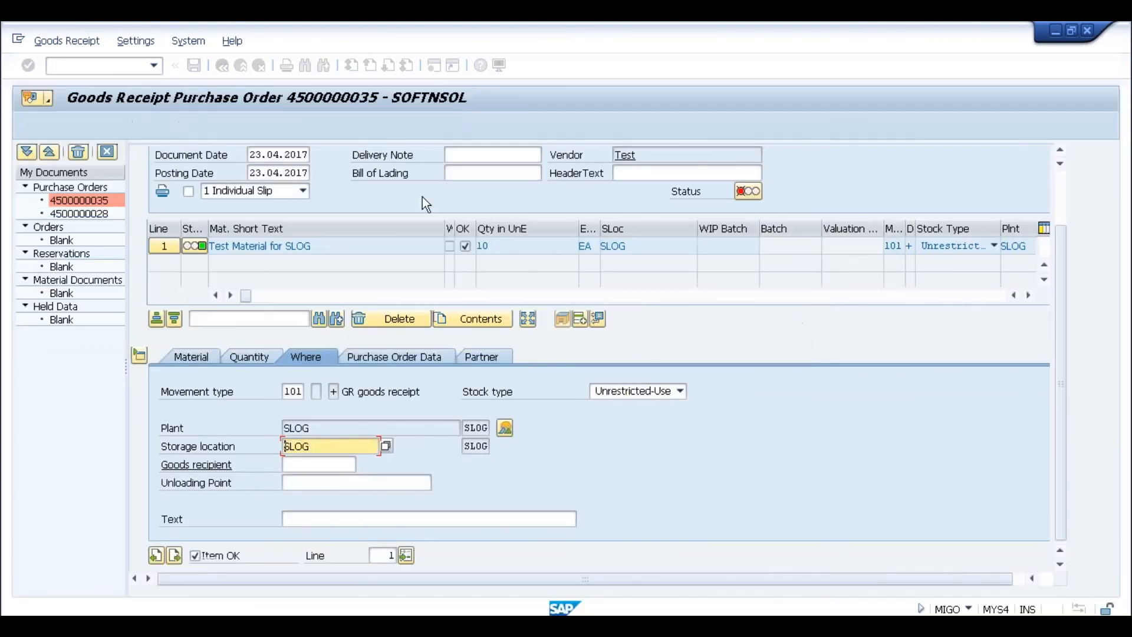
pyautogui.click(433, 64)
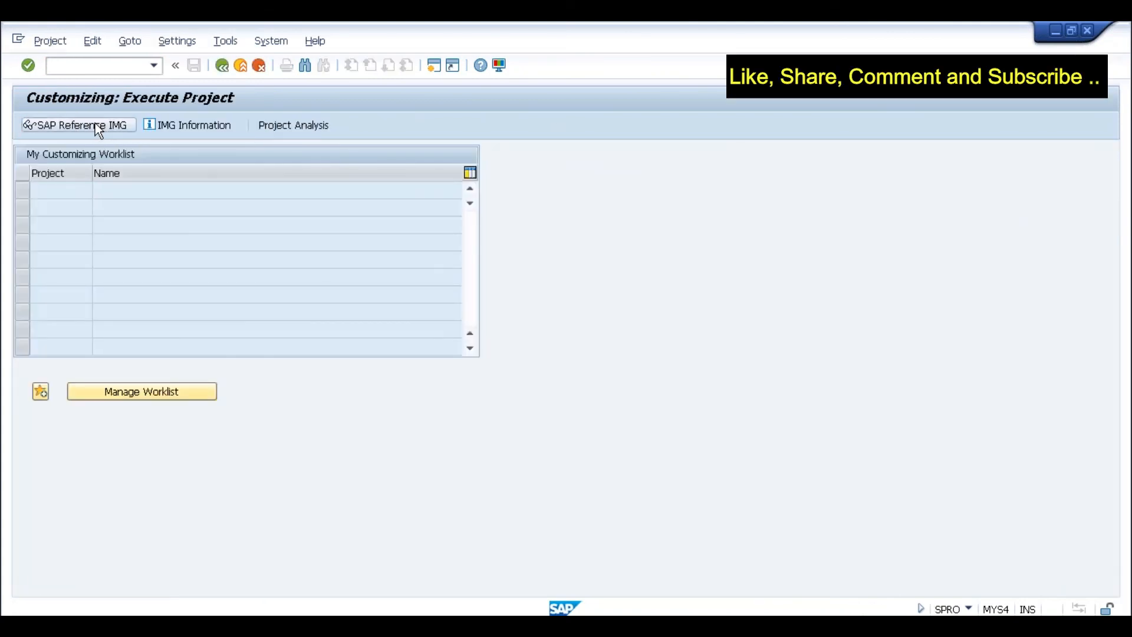
pyautogui.click(94, 123)
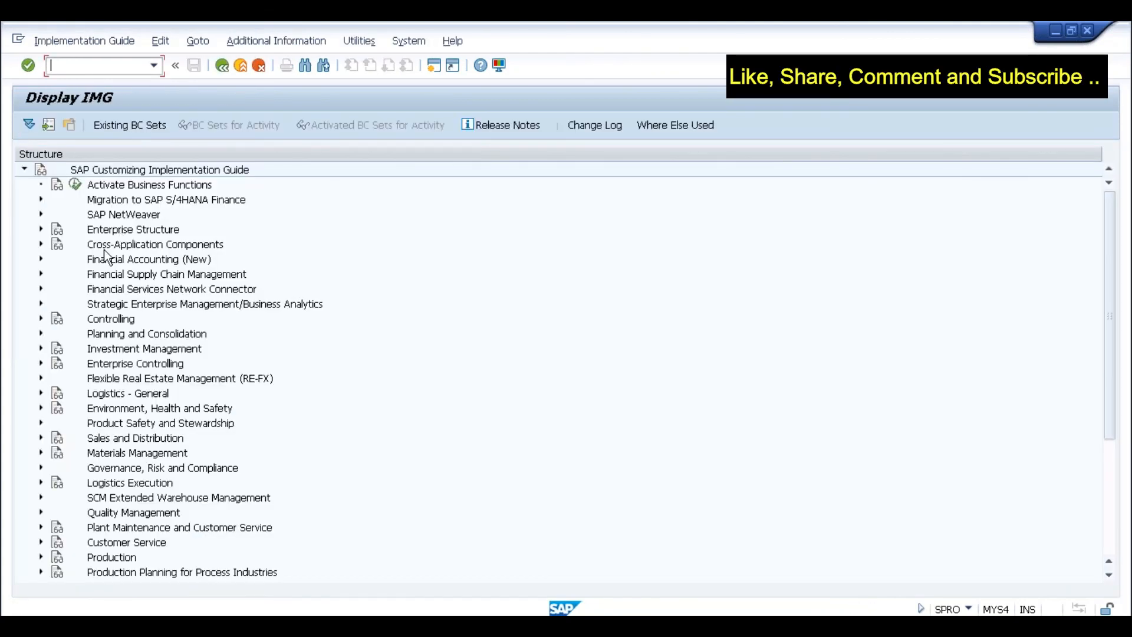
# - Expand Migration to SAP S/4HANA Finance > Preparations and Migration of Customizing > General Ledger
pyautogui.click(41, 259)
pyautogui.click(40, 260)
pyautogui.click(155, 201)
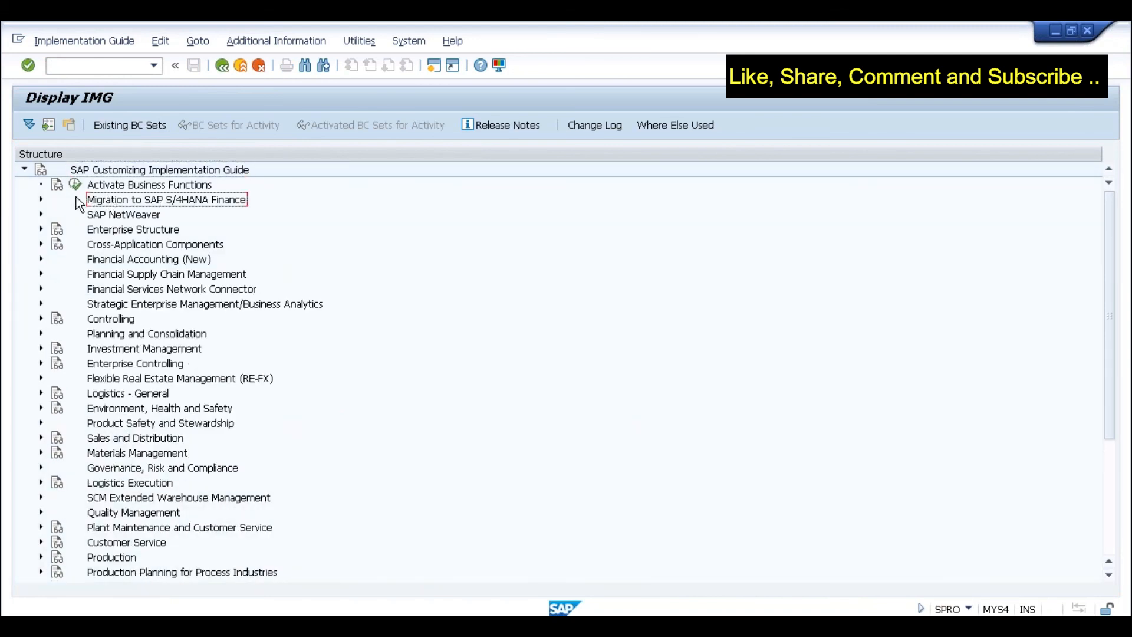
pyautogui.click(41, 199)
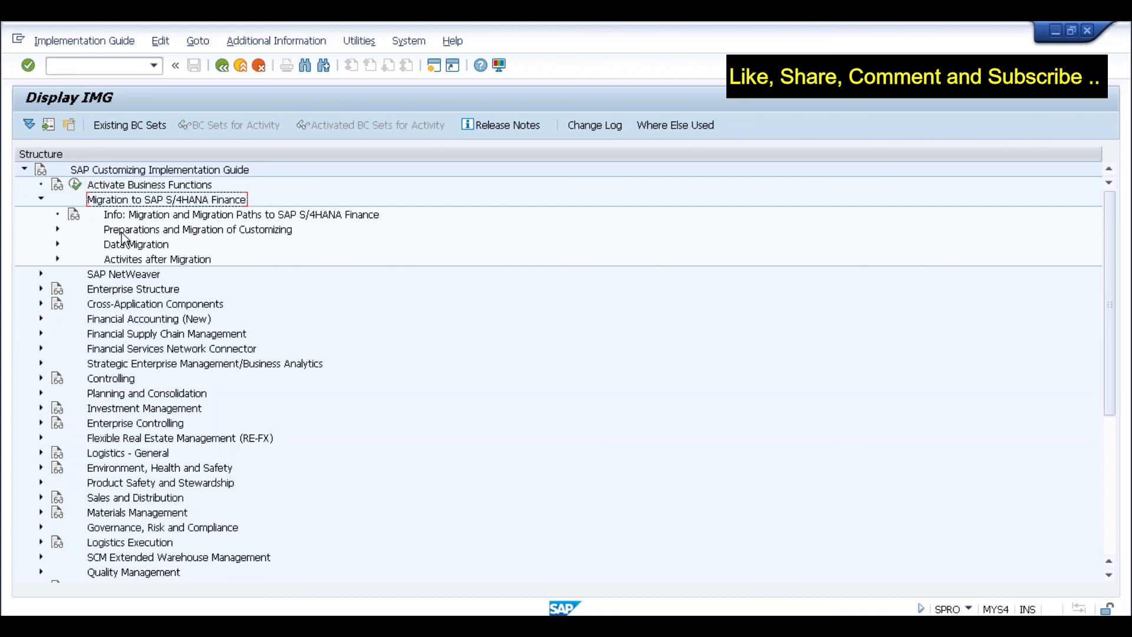
pyautogui.click(57, 228)
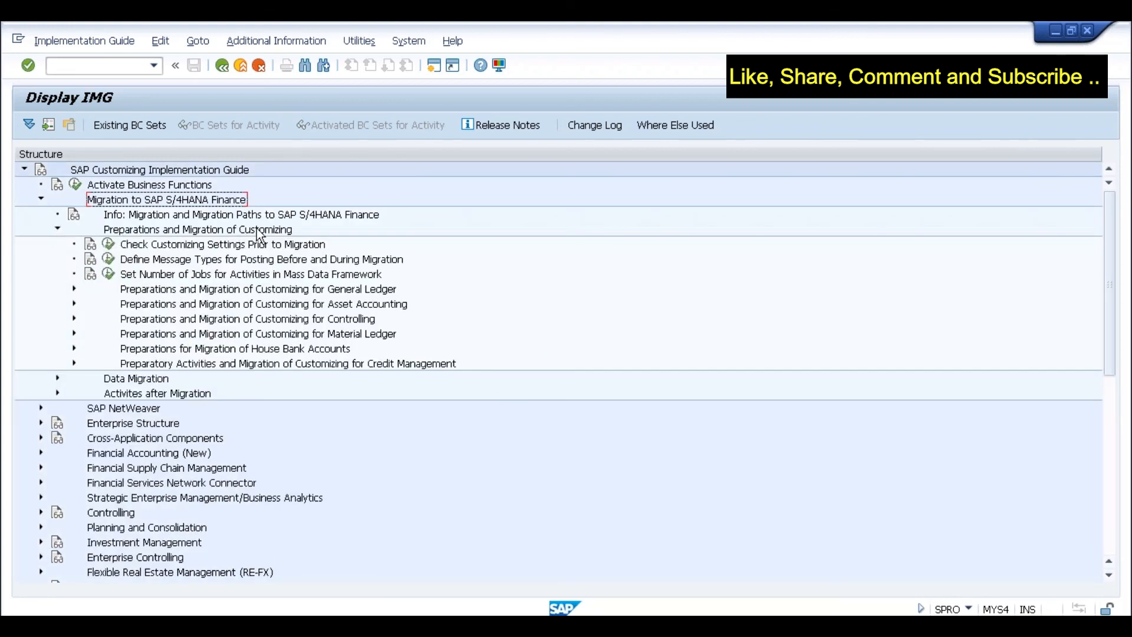
pyautogui.click(231, 290)
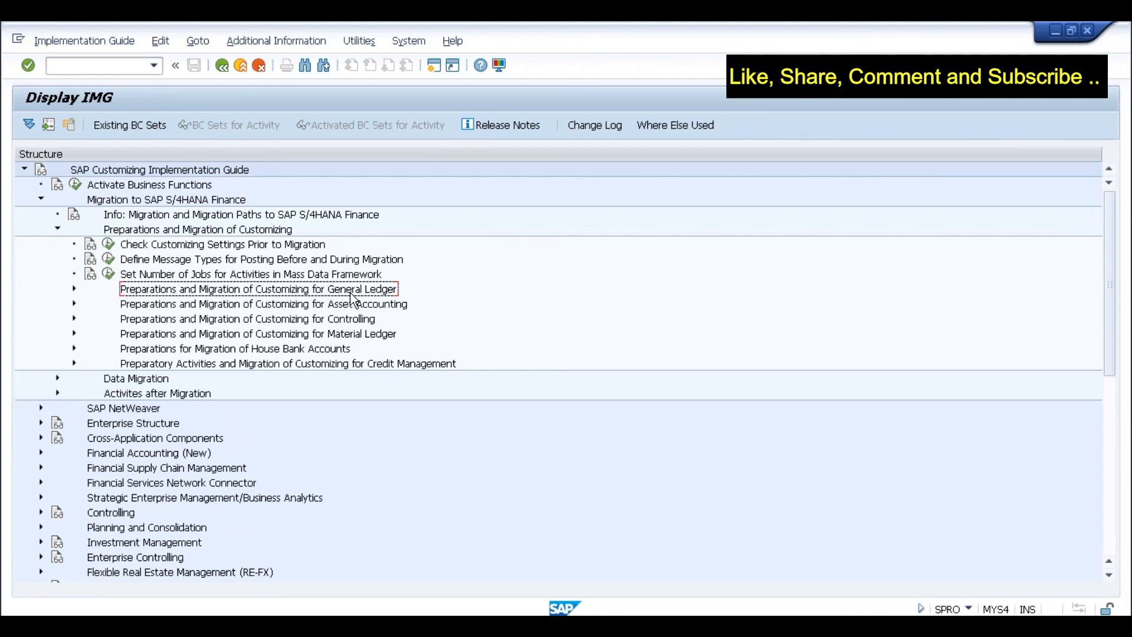
pyautogui.click(74, 288)
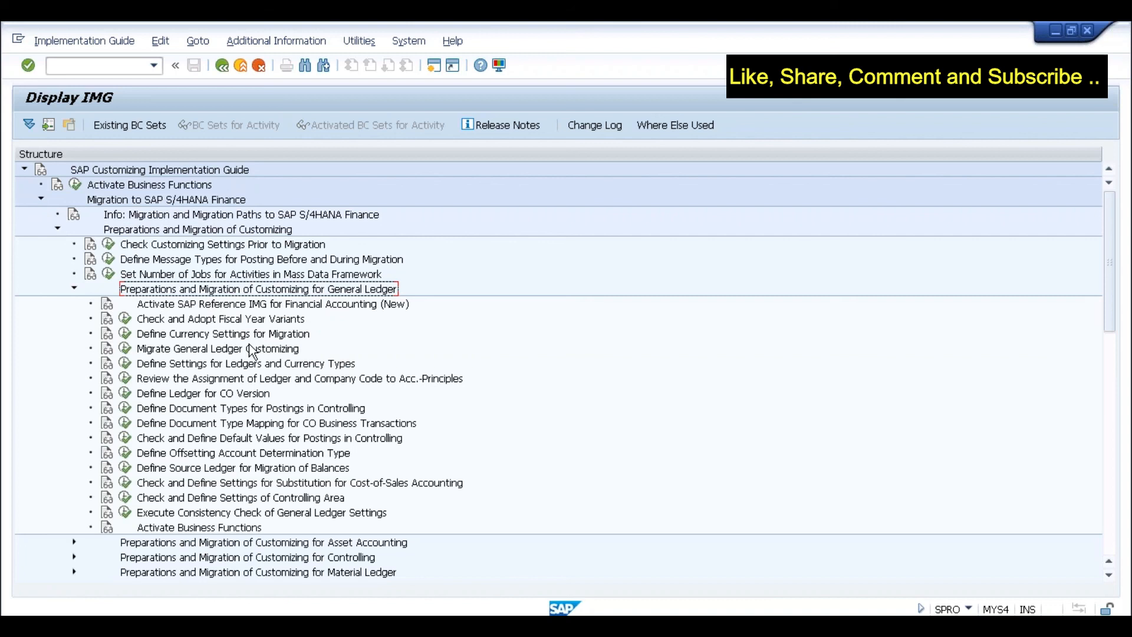
pyautogui.click(227, 398)
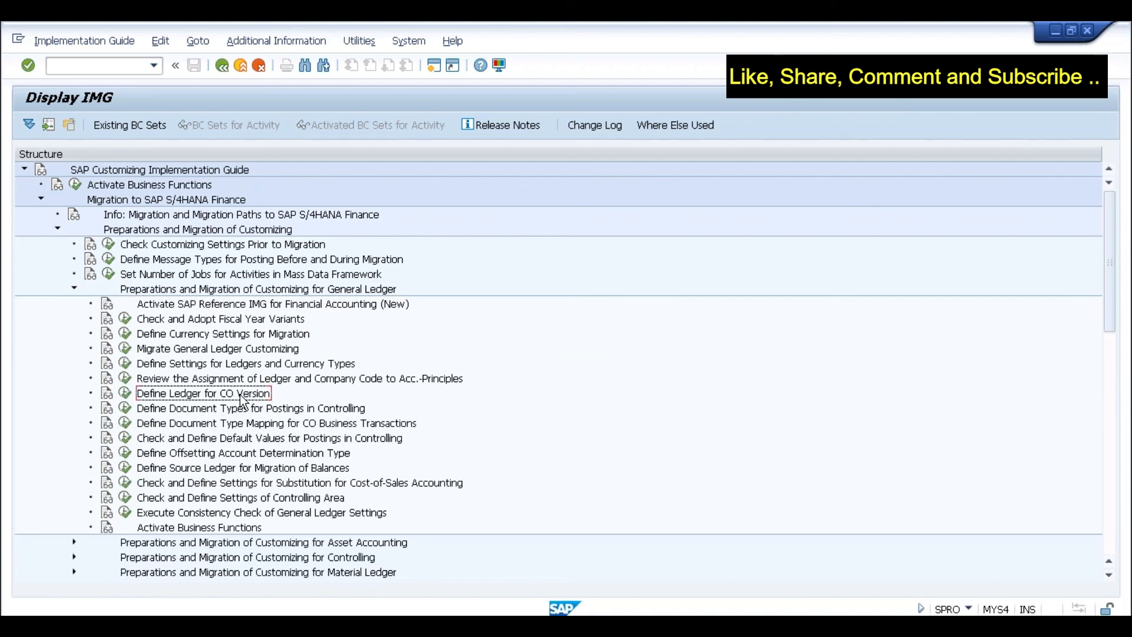
# - Open Define Ledger for CO Version and review controlling area 0001's version and ledger
pyautogui.click(125, 393)
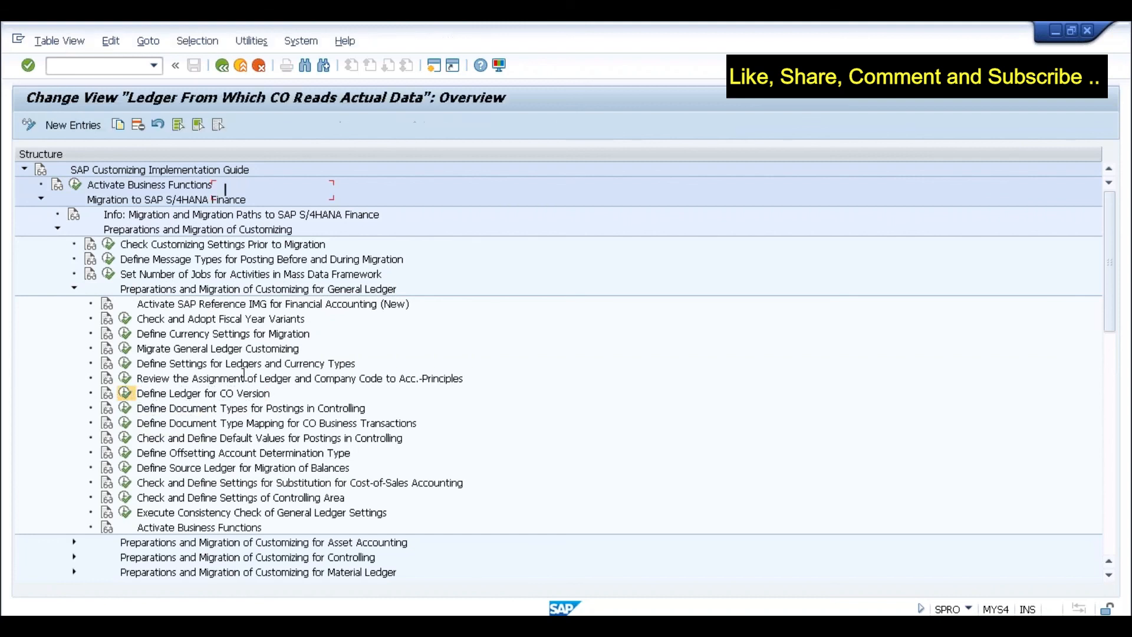
pyautogui.click(89, 191)
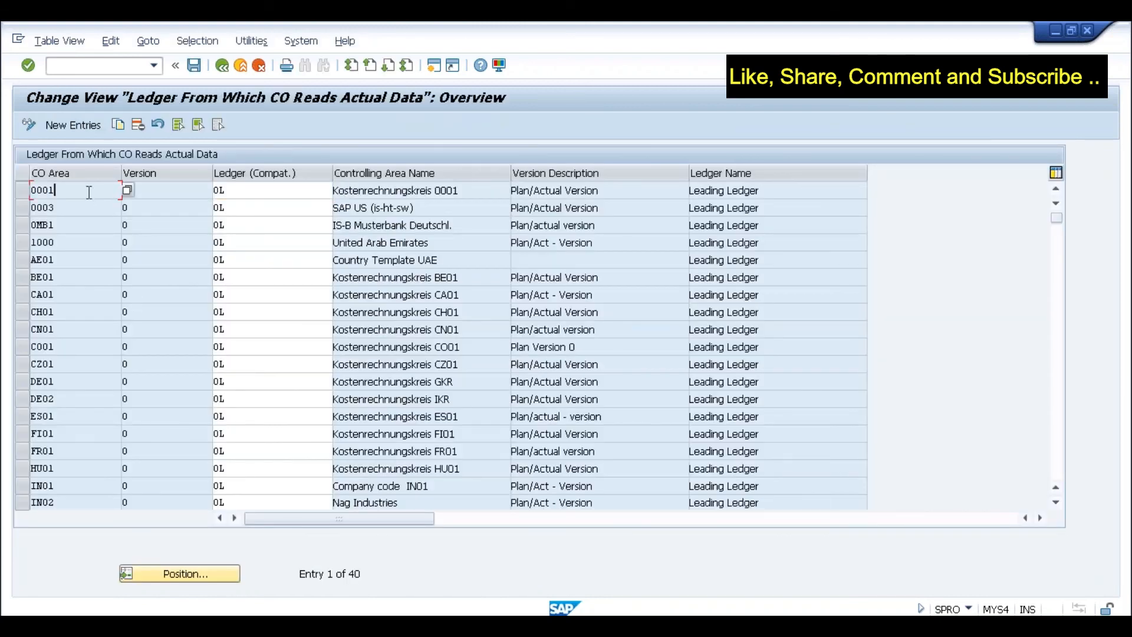
pyautogui.click(158, 188)
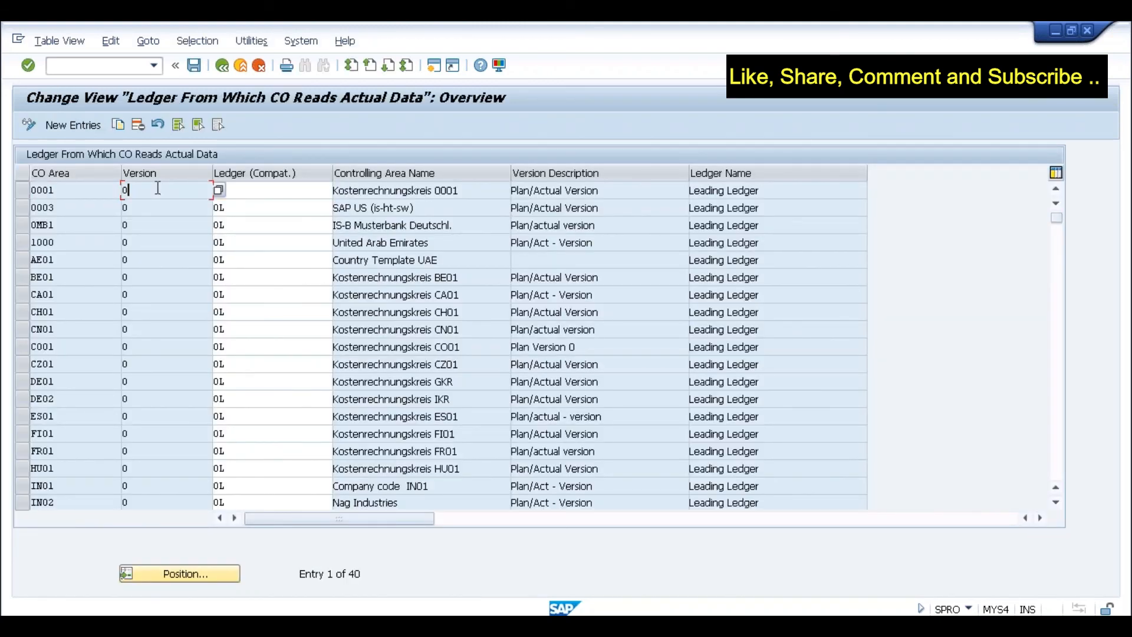
pyautogui.click(253, 192)
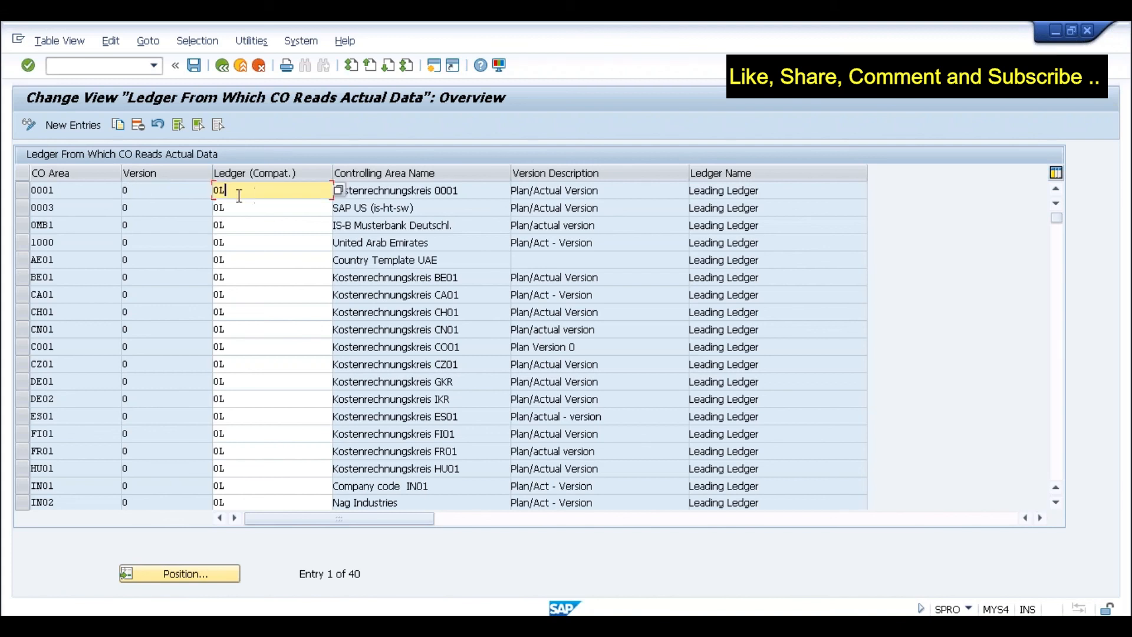
pyautogui.click(144, 193)
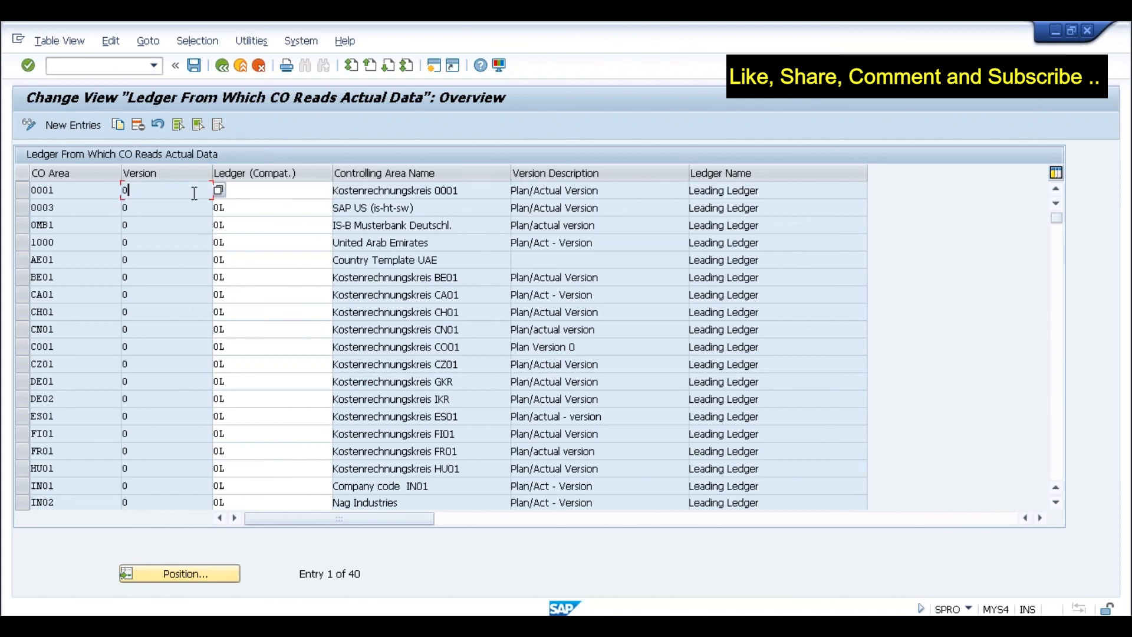
# - Add a new entry assigning CO area SLOG version 0 to ledger 0L
pyautogui.click(90, 129)
pyautogui.write('s1')
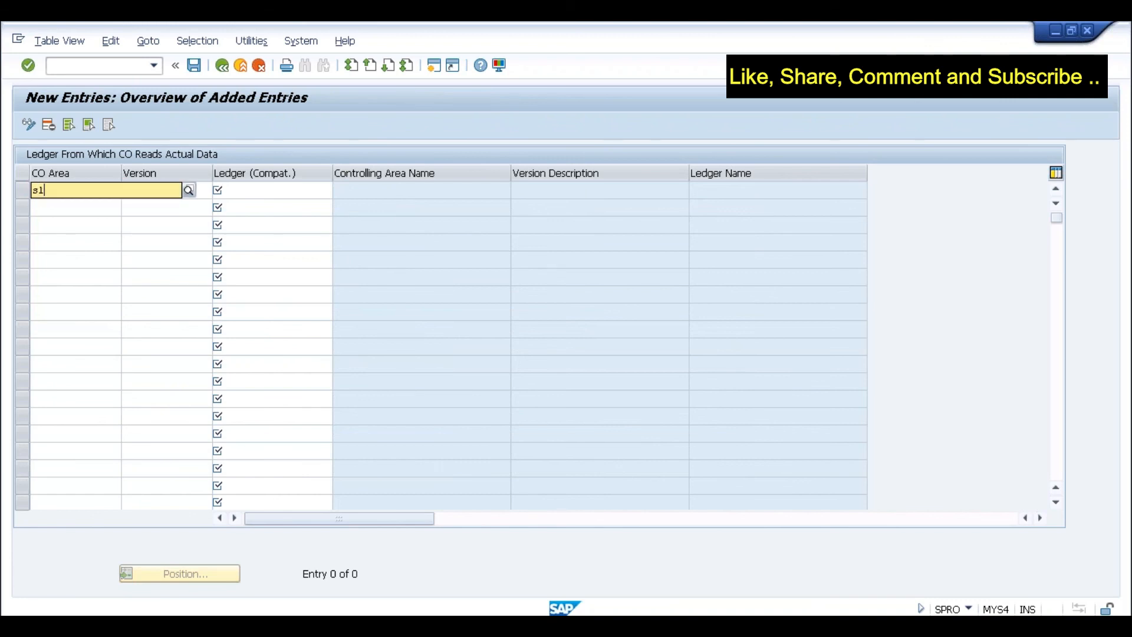
pyautogui.write('og')
pyautogui.press('Tab')
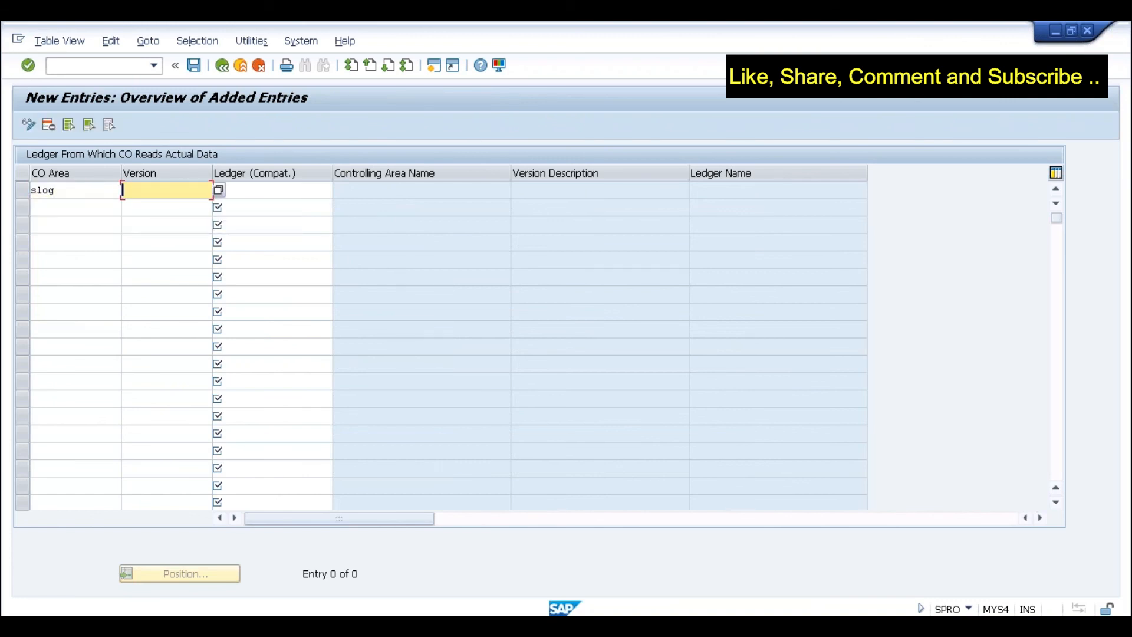
pyautogui.write('0')
pyautogui.press('Tab')
pyautogui.write('0')
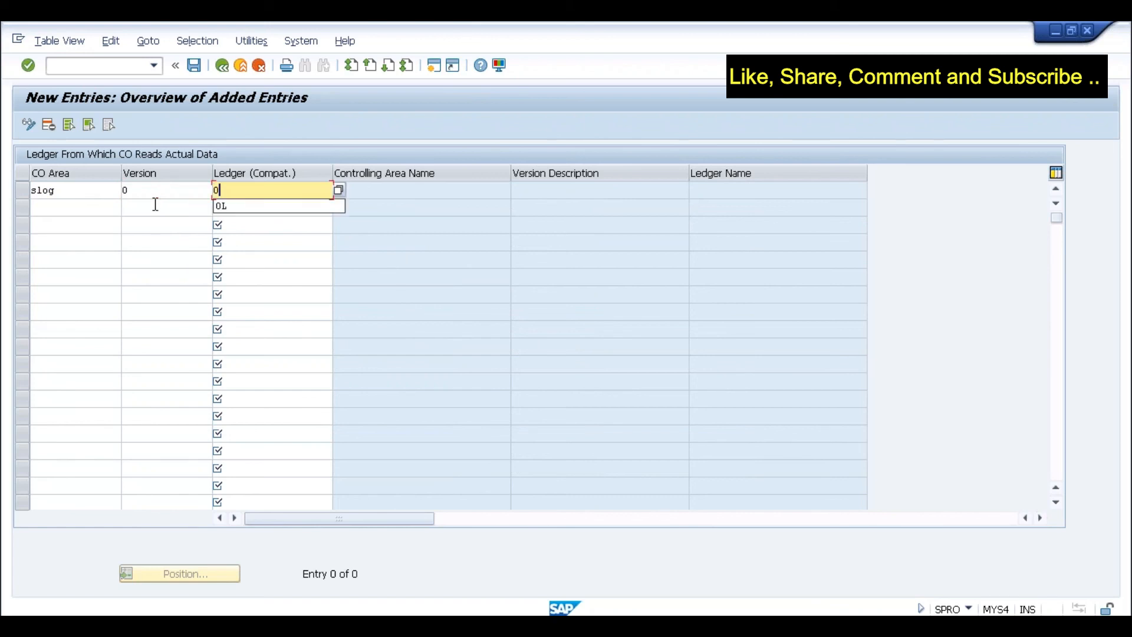
pyautogui.write('L')
pyautogui.press('Return')
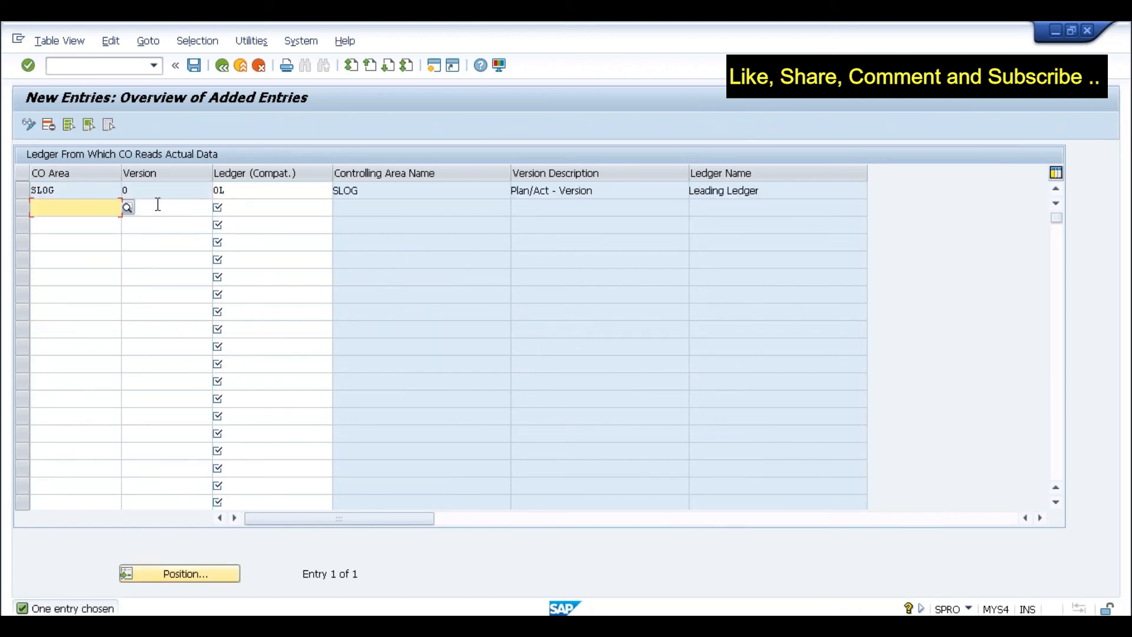
pyautogui.click(135, 190)
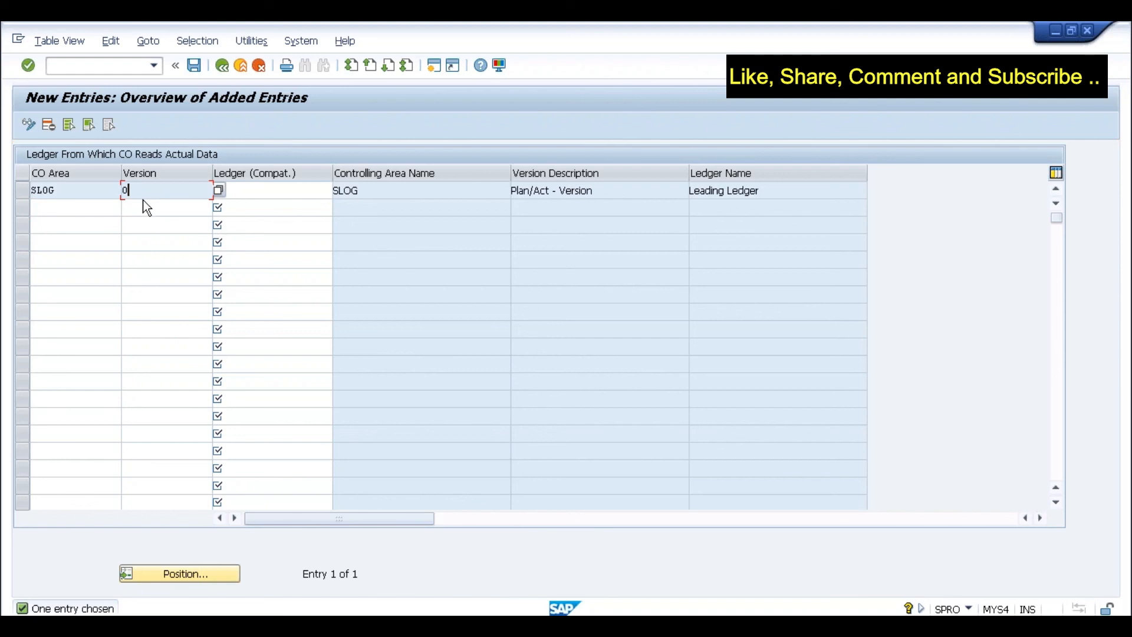
pyautogui.click(62, 194)
pyautogui.click(236, 193)
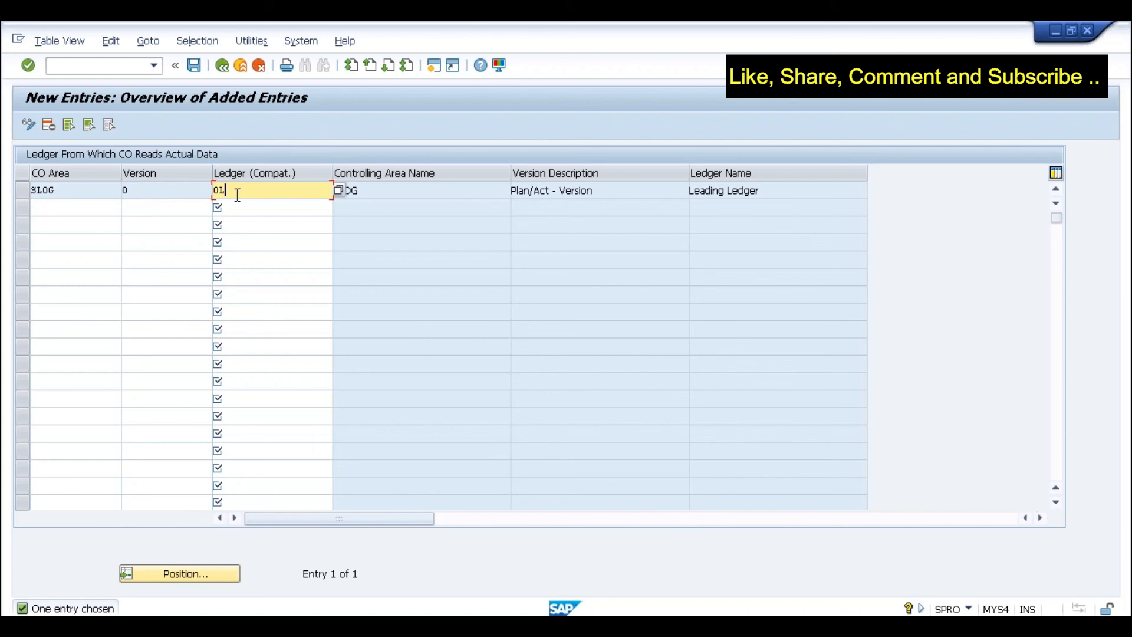
# - Save the SLOG ledger assignment under a customizing request and return to the IMG tree
pyautogui.click(194, 66)
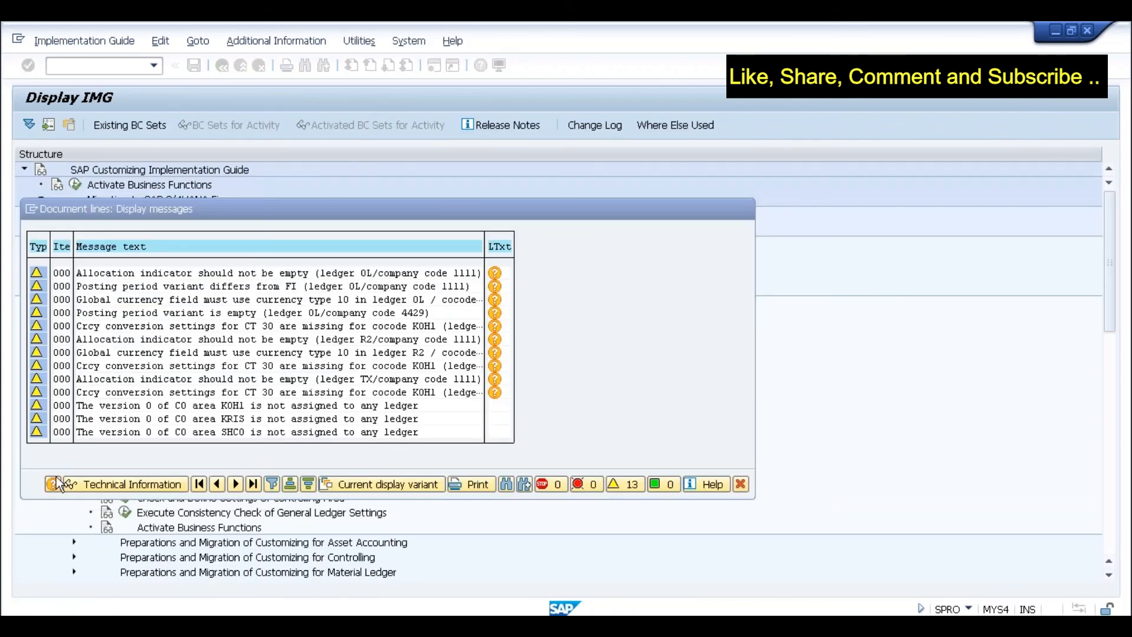
pyautogui.click(54, 484)
pyautogui.click(240, 302)
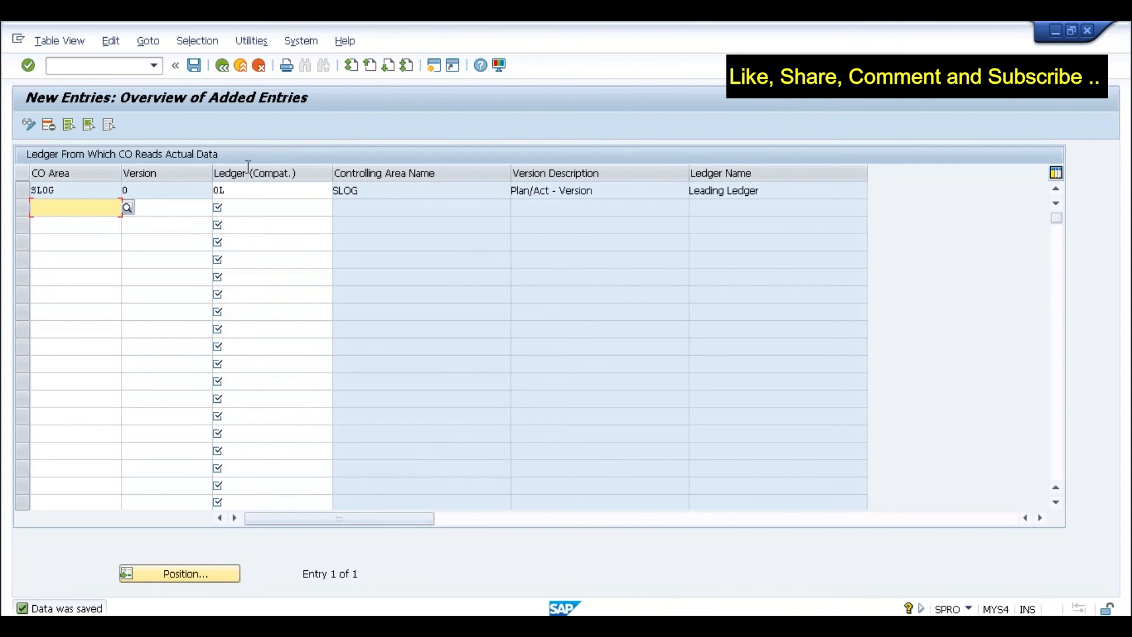
pyautogui.click(221, 65)
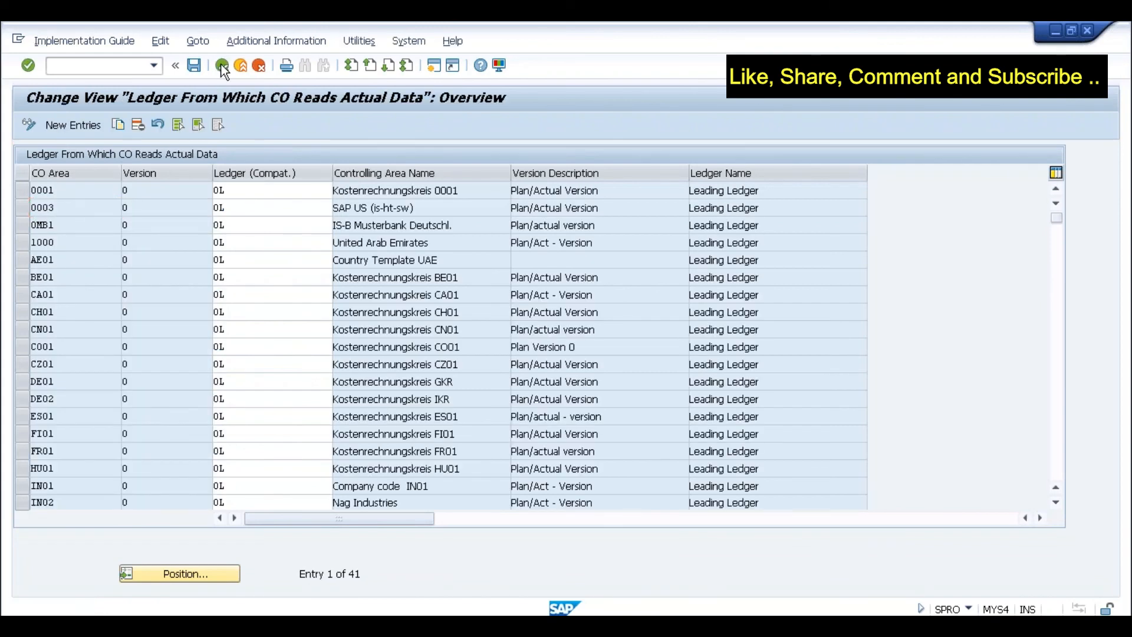
pyautogui.click(221, 65)
pyautogui.click(220, 442)
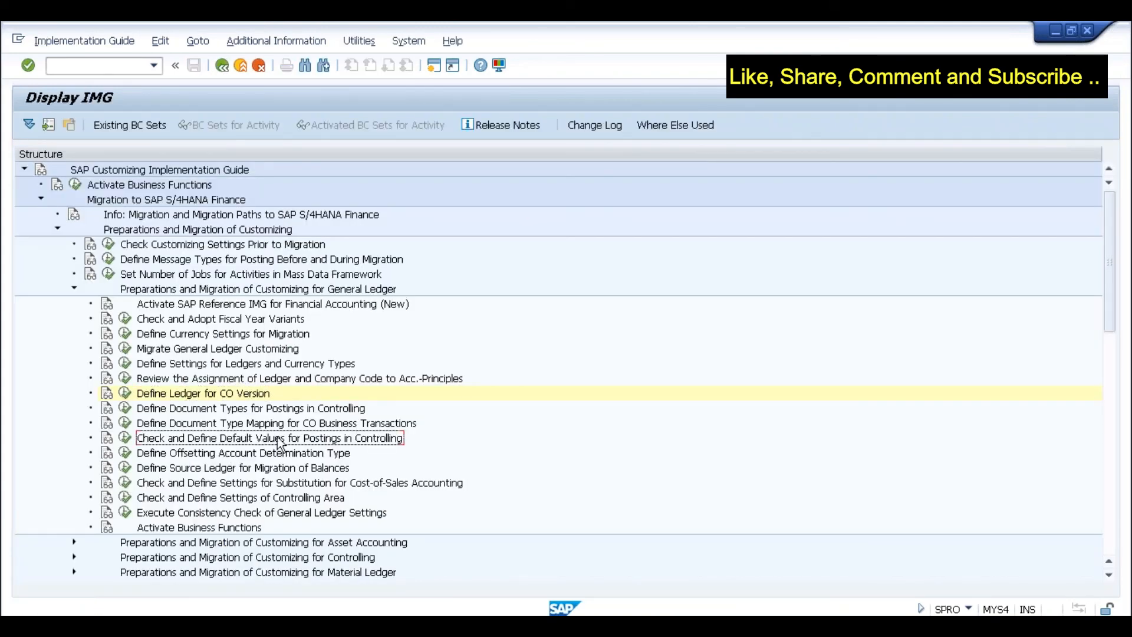
# - Copy company code 0001's controlling posting default values as a new SLOG entry and save
pyautogui.click(125, 441)
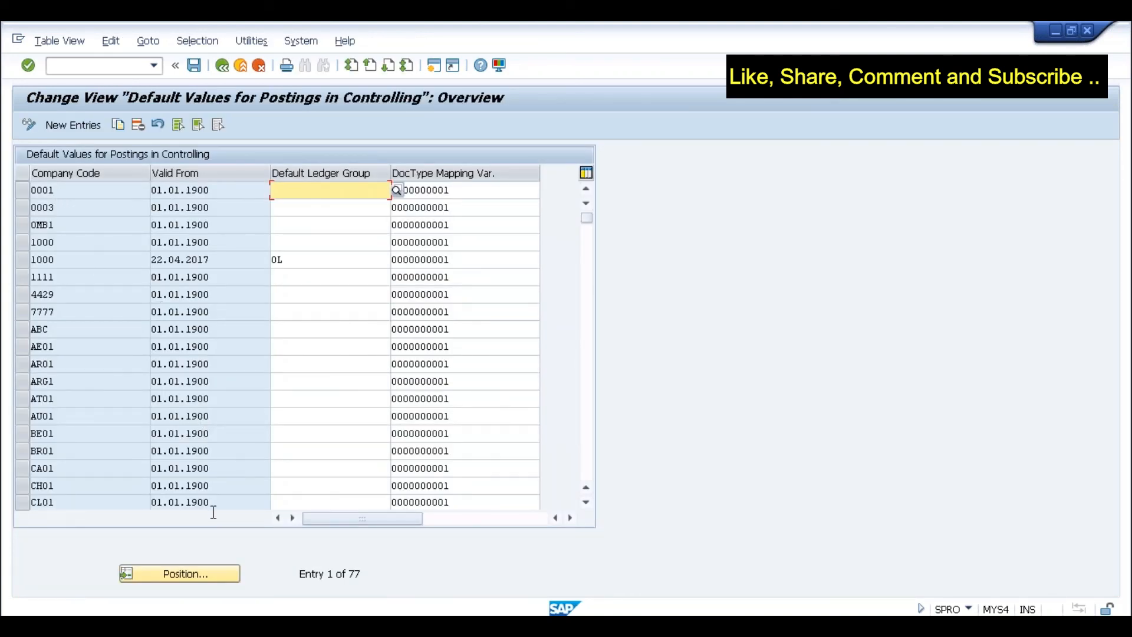
pyautogui.click(19, 194)
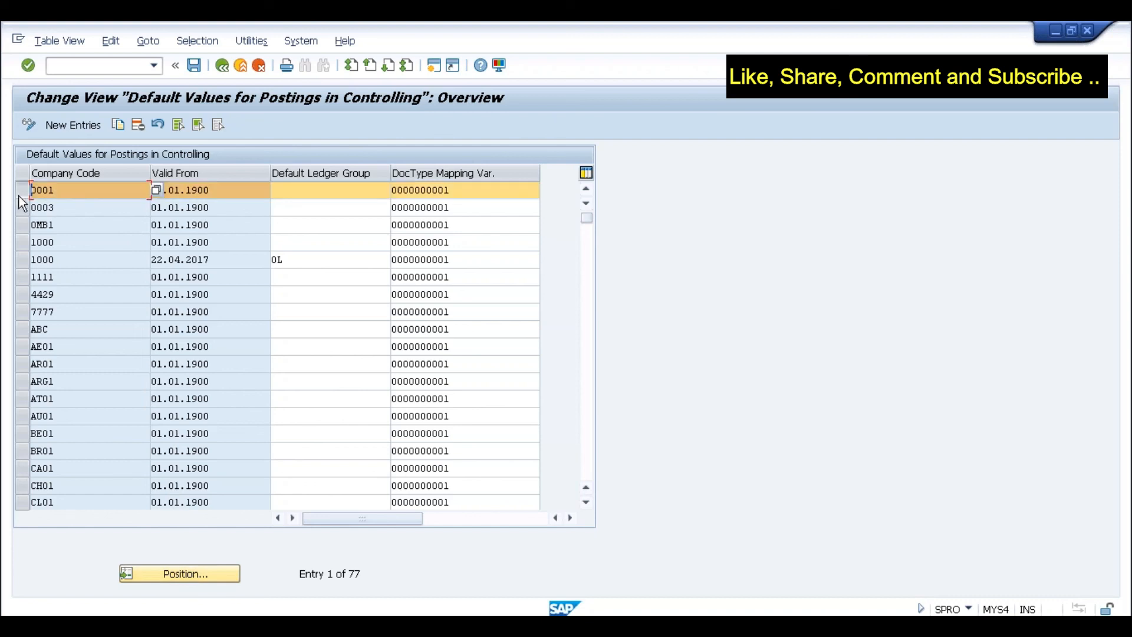
pyautogui.click(119, 125)
pyautogui.click(207, 191)
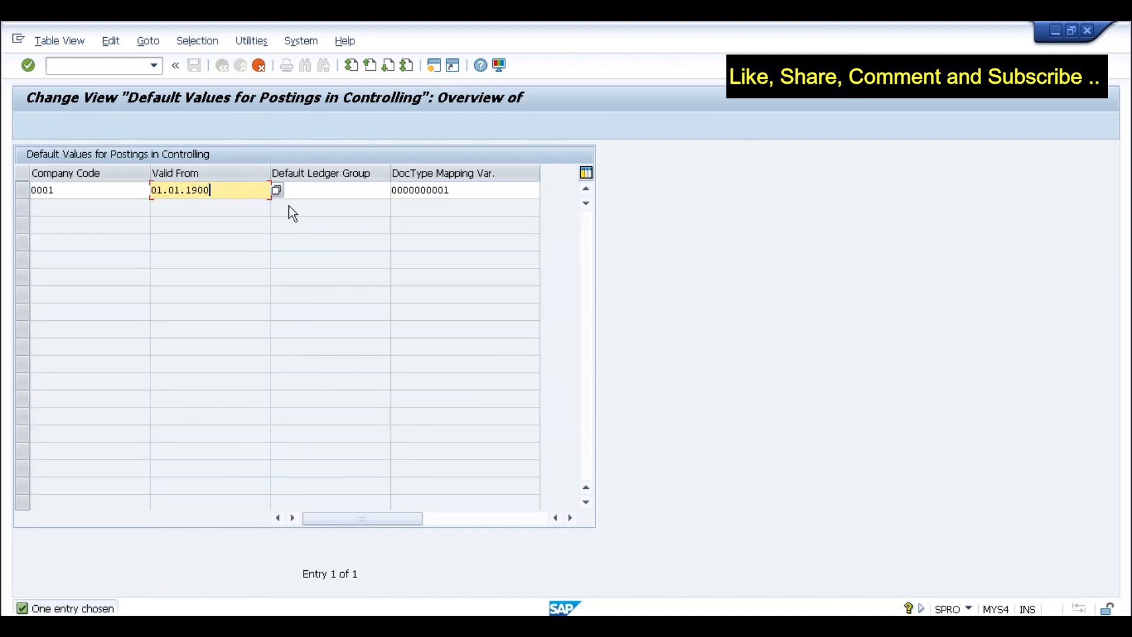
pyautogui.hotkey('shift', 'Tab')
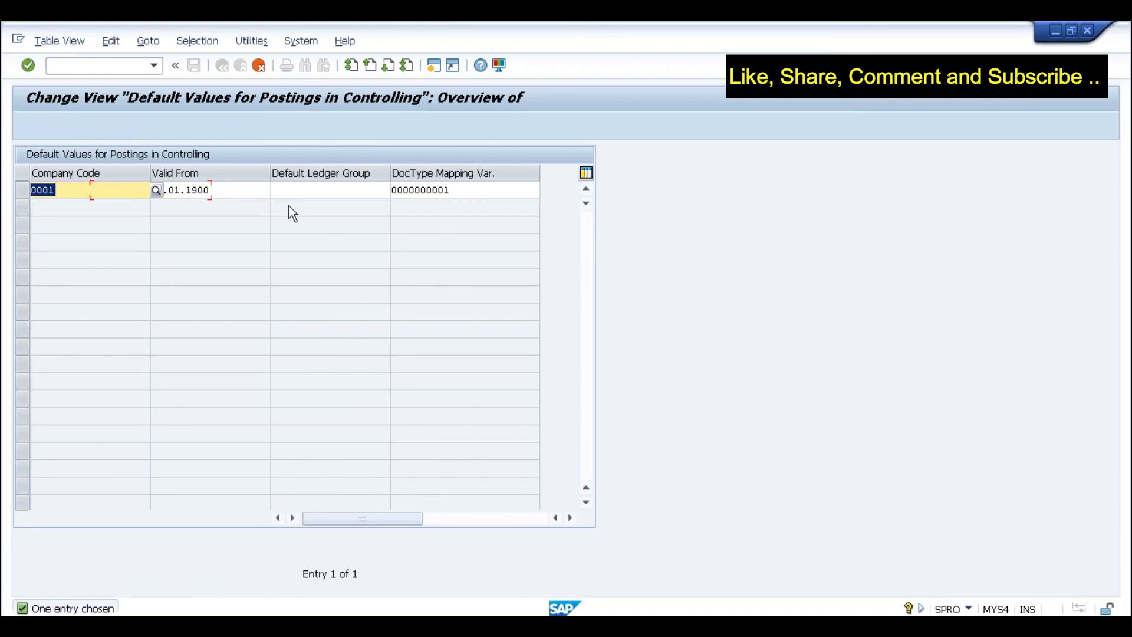
pyautogui.write('SLOG')
pyautogui.press('Return')
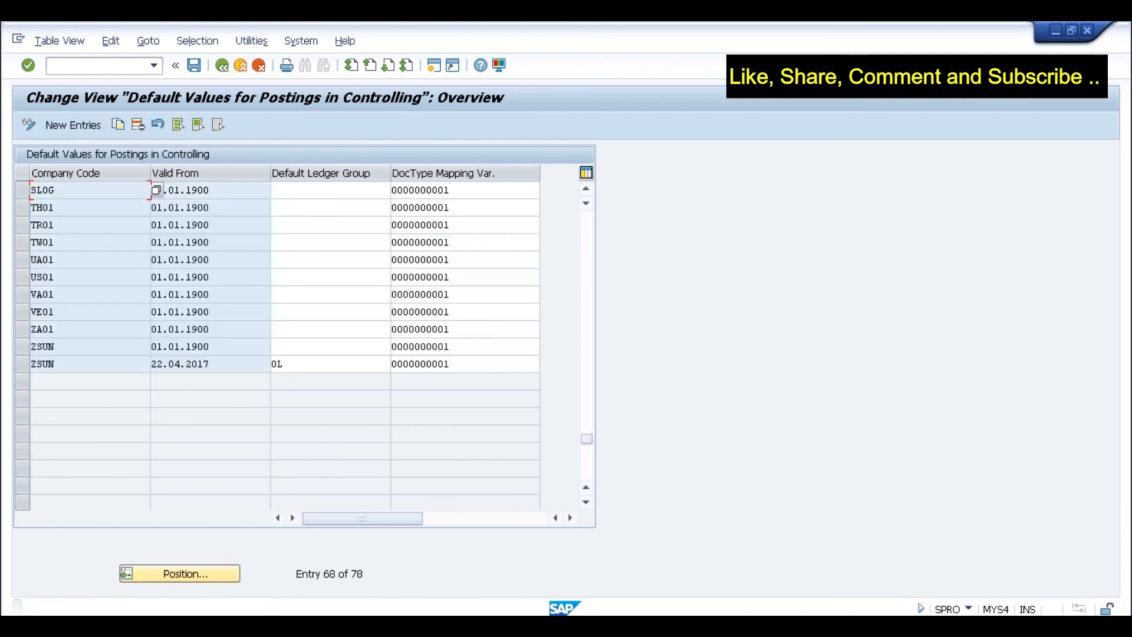
pyautogui.click(193, 66)
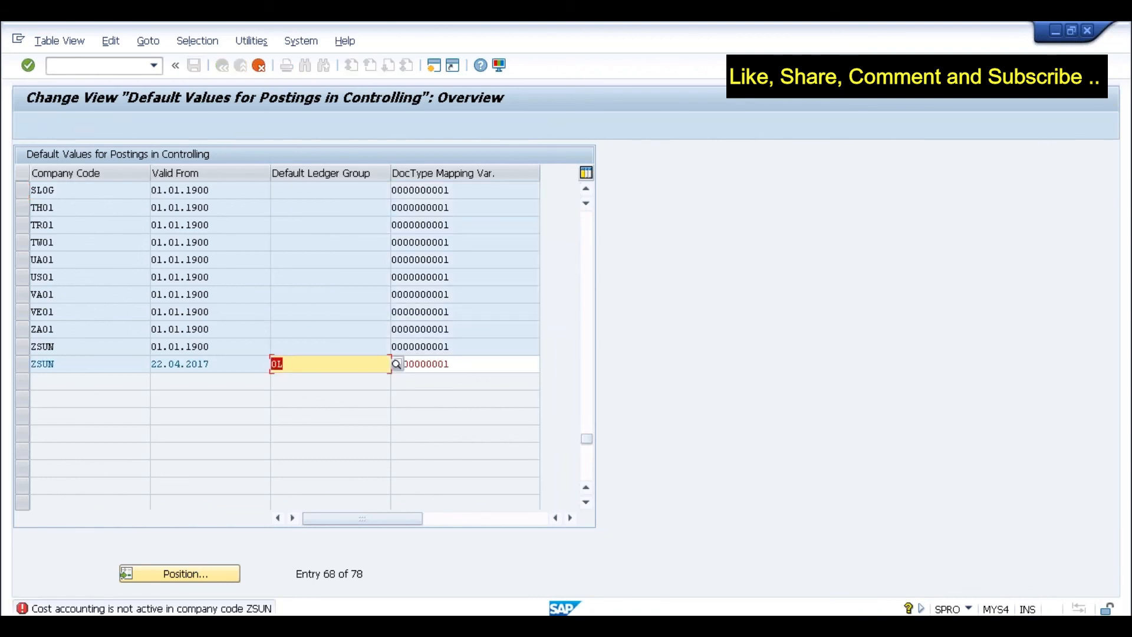
# - Clear ledger group 0L from the ZSUN entry and save under the customizing request
pyautogui.click(69, 363)
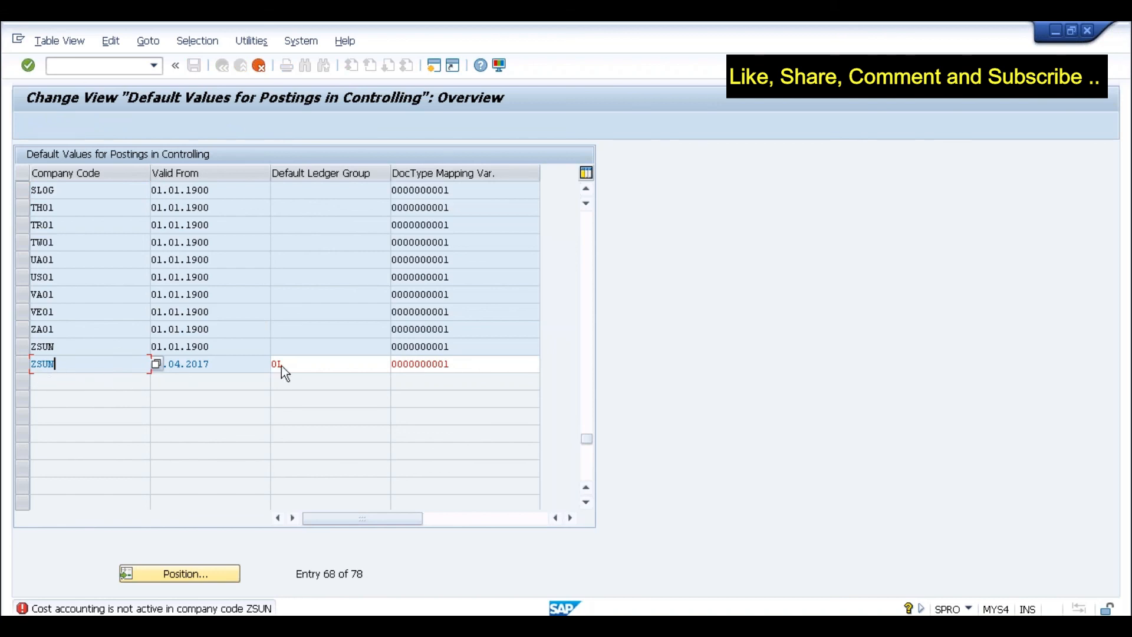
pyautogui.click(350, 364)
pyautogui.press('BackSpace')
pyautogui.press('BackSpace')
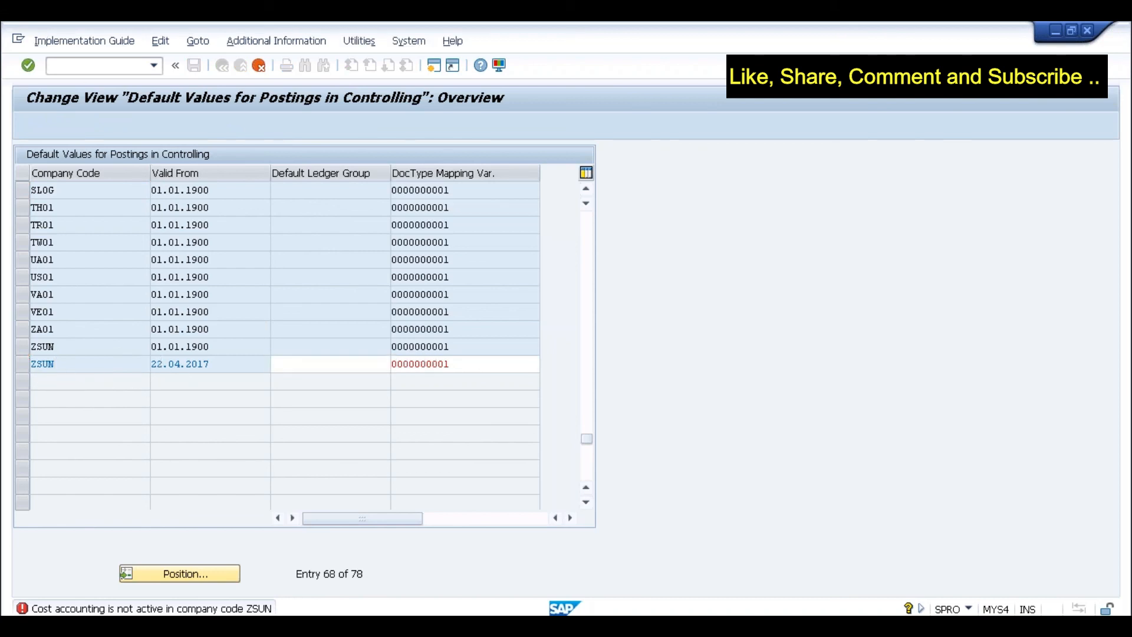
pyautogui.click(246, 302)
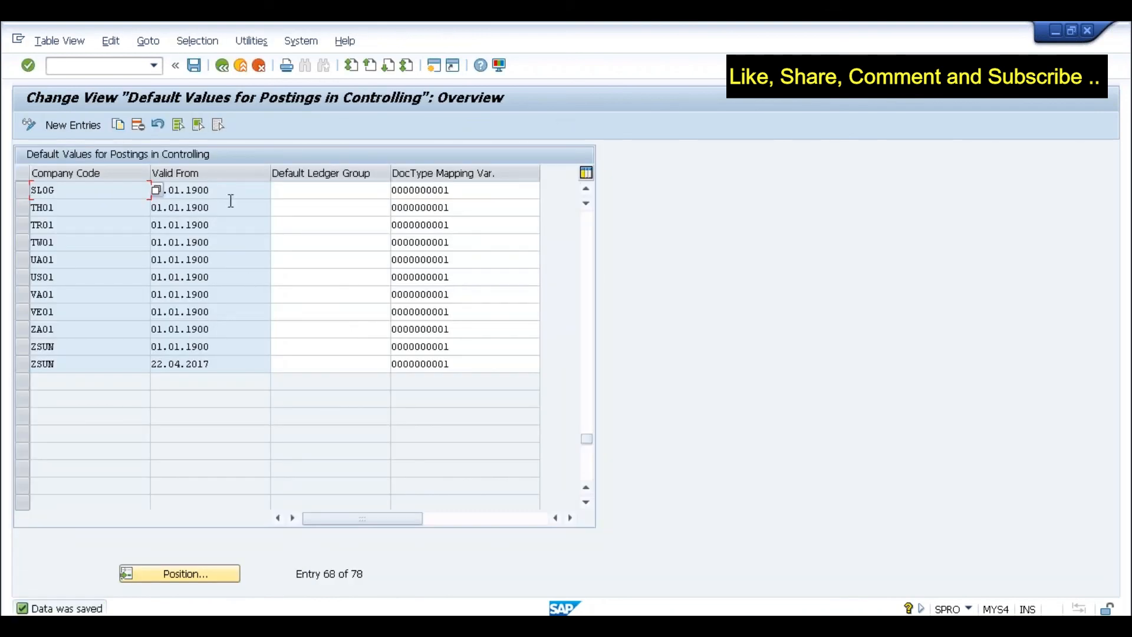
pyautogui.click(221, 66)
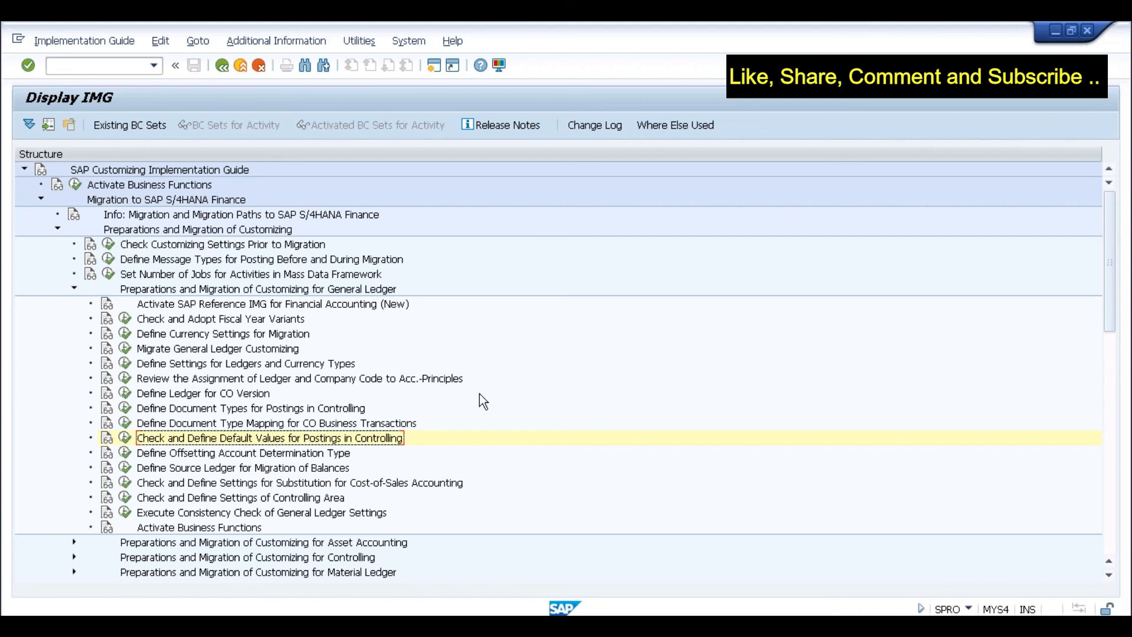
pyautogui.hotkey('alt', 'Tab')
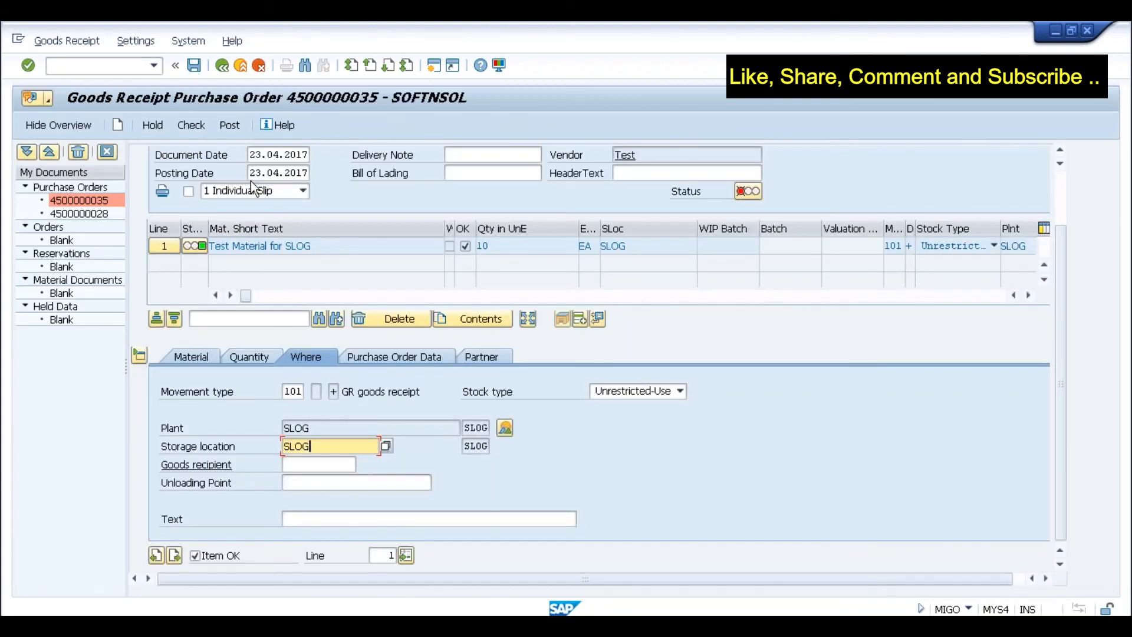
pyautogui.click(229, 124)
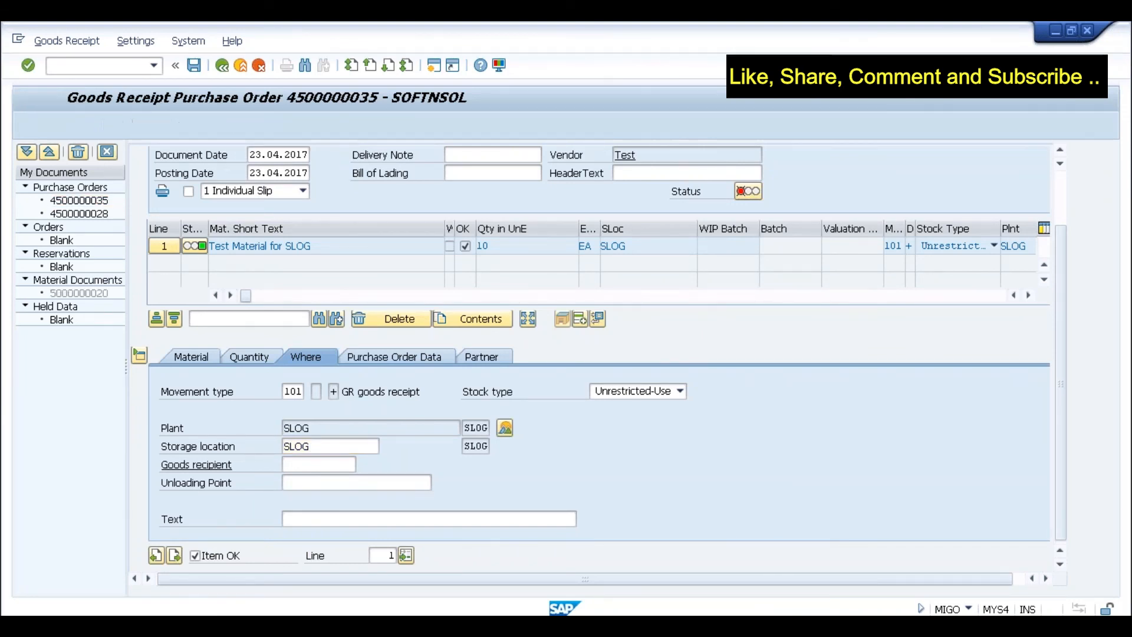